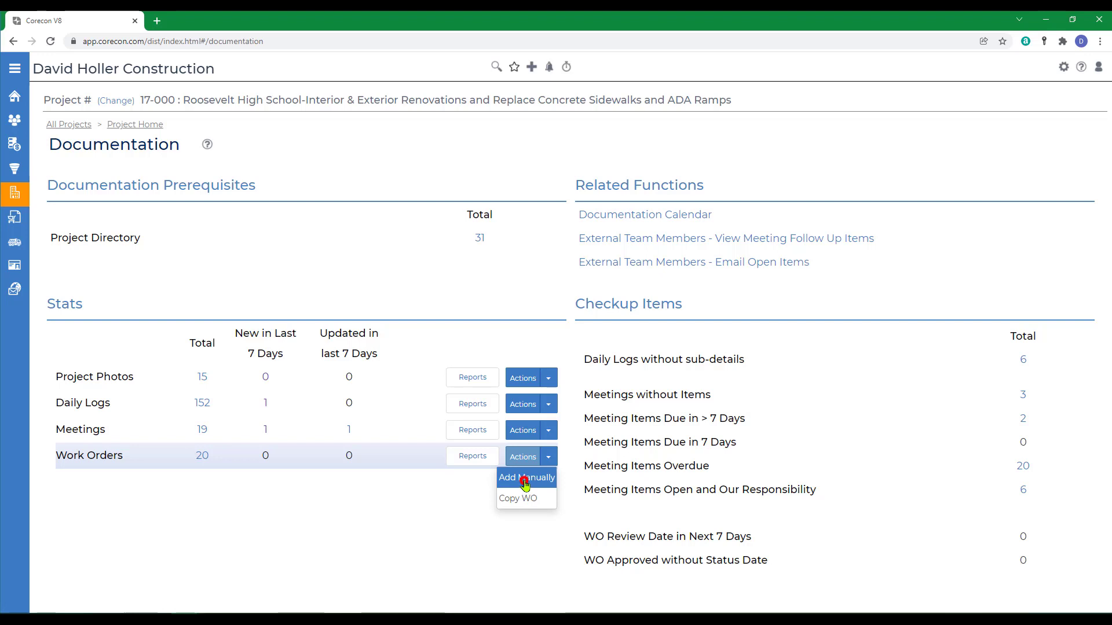
Start a new work order manually for prime contract 002 and set its issue date to 20-Dec-2021.
{"action": "left_click", "coordinate": [525, 481]}
{"action": "left_click", "coordinate": [265, 180]}
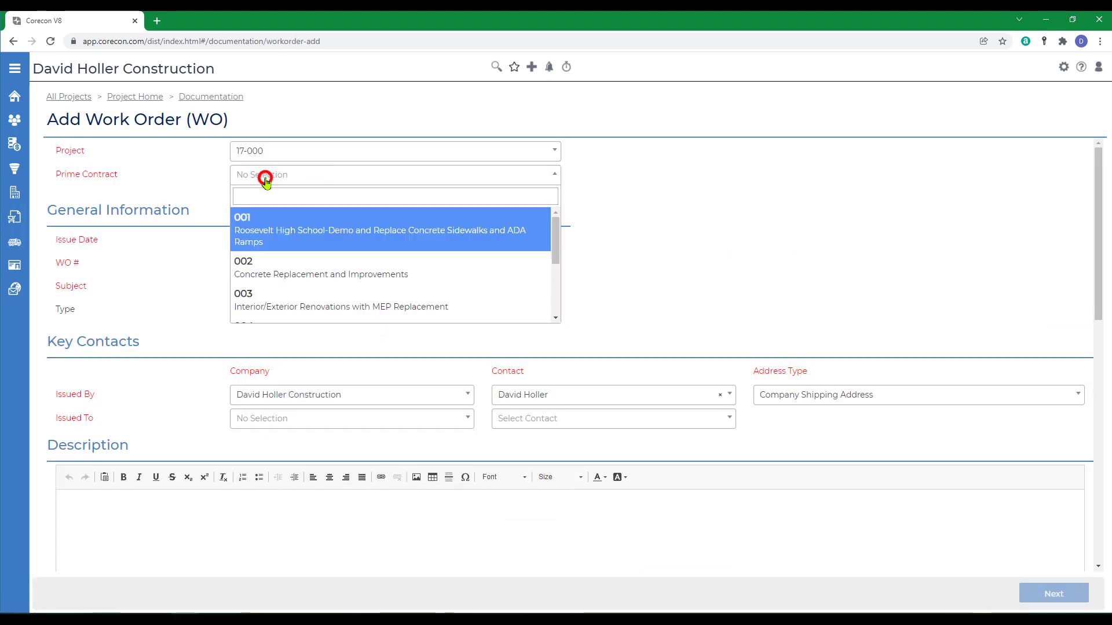
{"action": "left_click", "coordinate": [292, 281]}
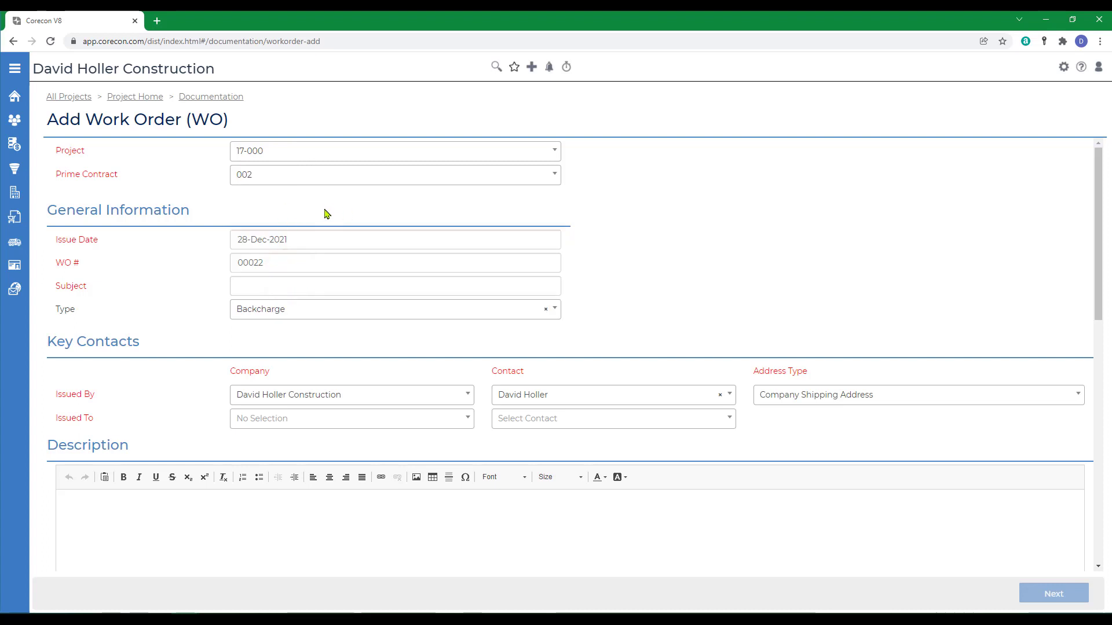
{"action": "left_click", "coordinate": [338, 246]}
{"action": "left_click", "coordinate": [261, 374]}
Enter "T&M Work -Changes to Temporary Construction Entrance" as the work order's subject.
{"action": "left_click", "coordinate": [279, 284]}
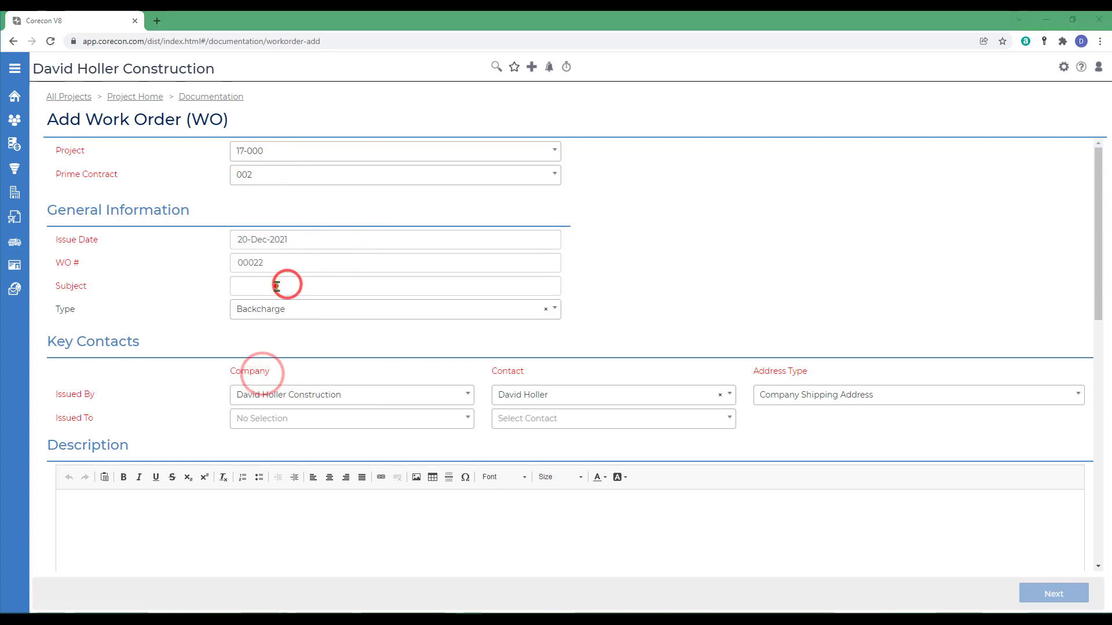
{"action": "type", "text": "T&"}
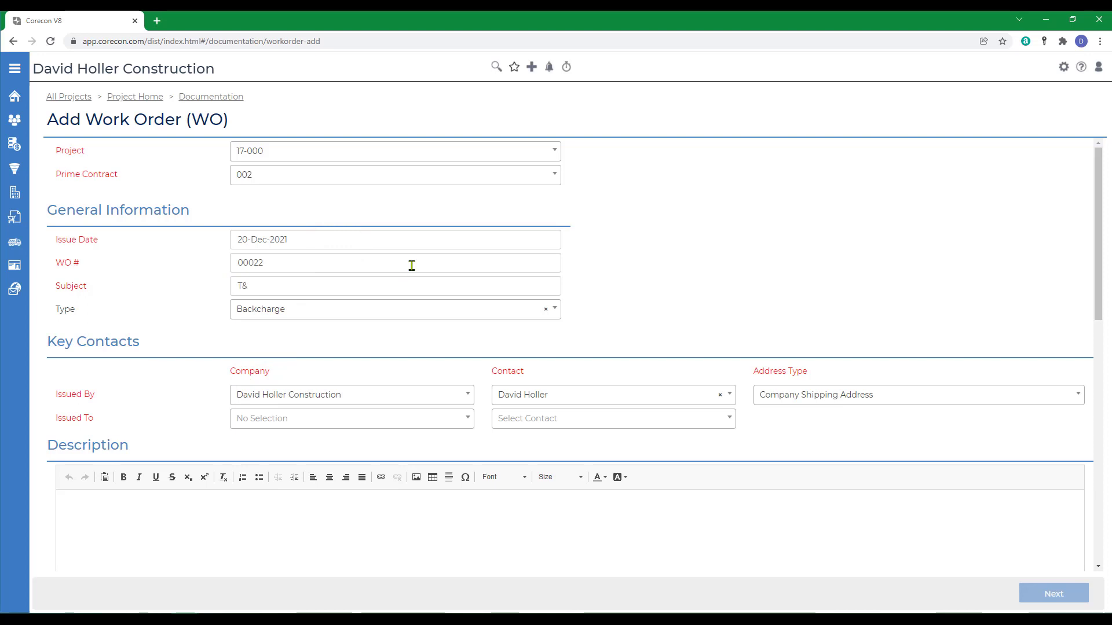
{"action": "type", "text": "M Work"}
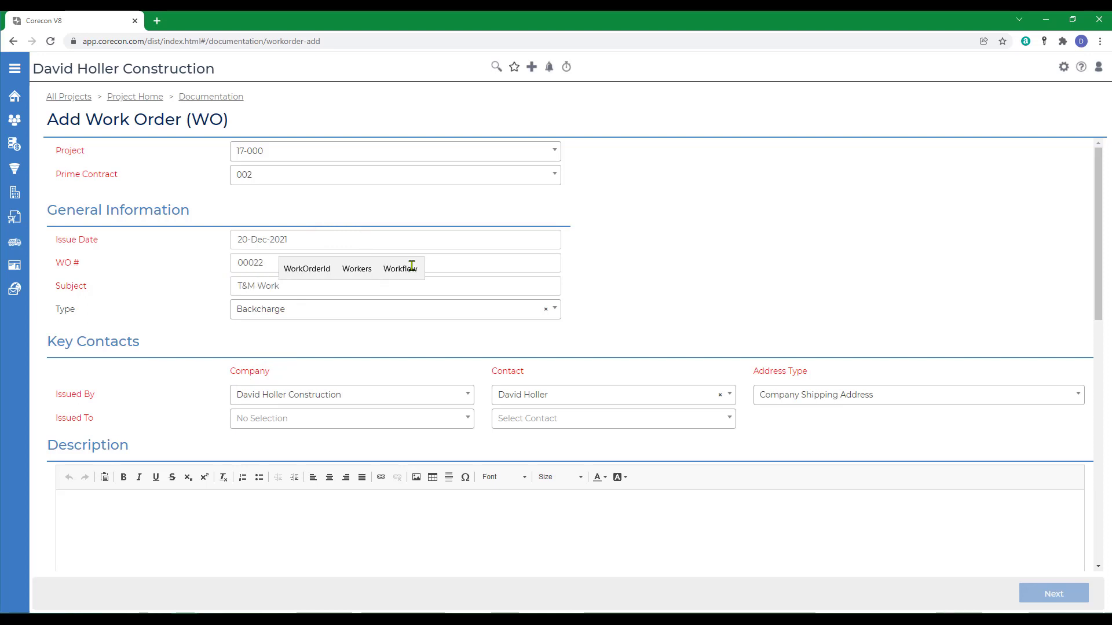
{"action": "type", "text": " -Changes to Temp"}
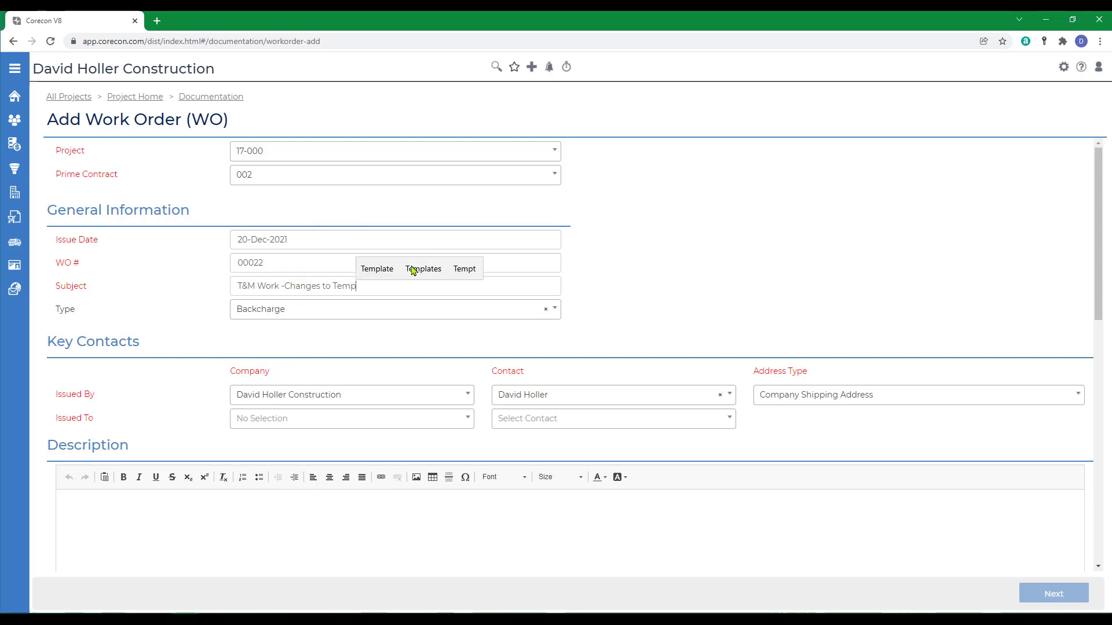
{"action": "type", "text": "orary Construction Entrac"}
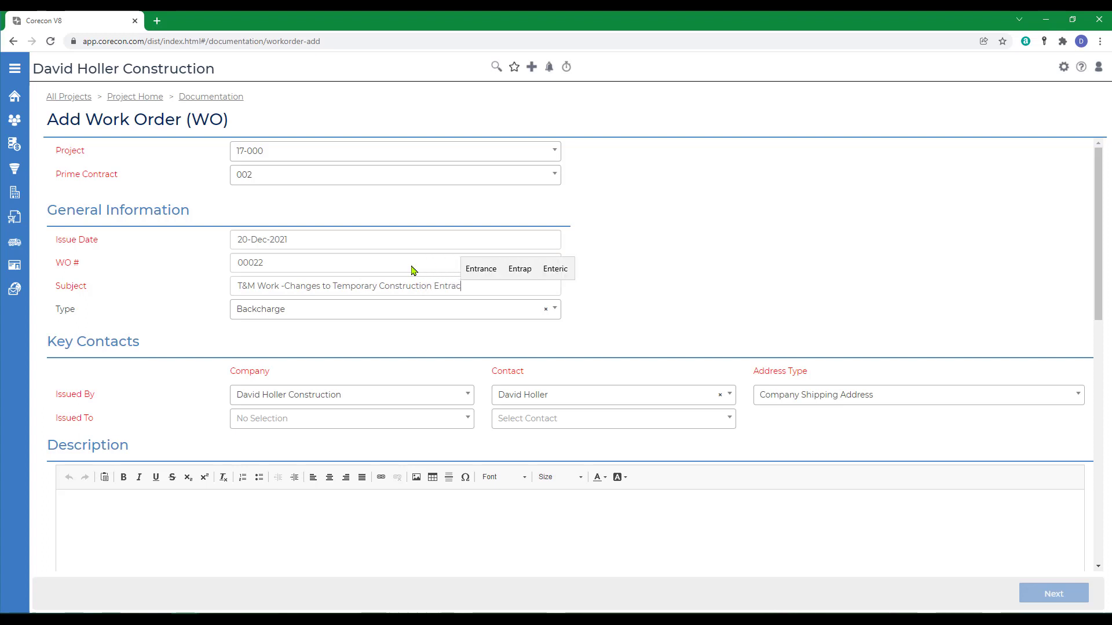
{"action": "key", "text": "BackSpace"}
{"action": "type", "text": "nce"}
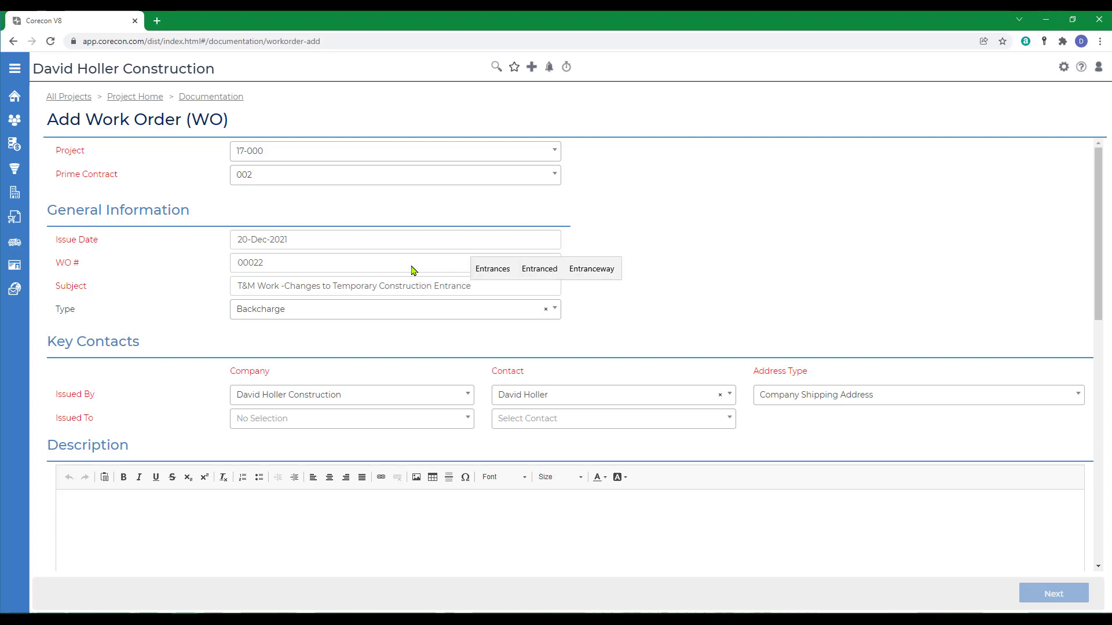
{"action": "key", "text": "Tab"}
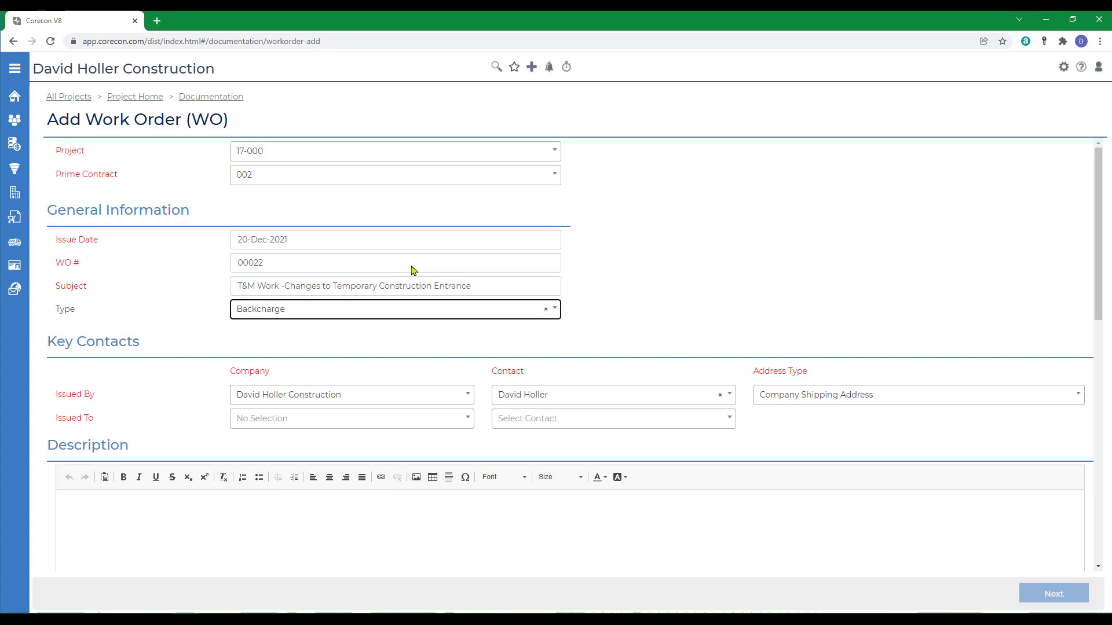
Set the work order's type to Work Directive.
{"action": "left_click", "coordinate": [290, 313]}
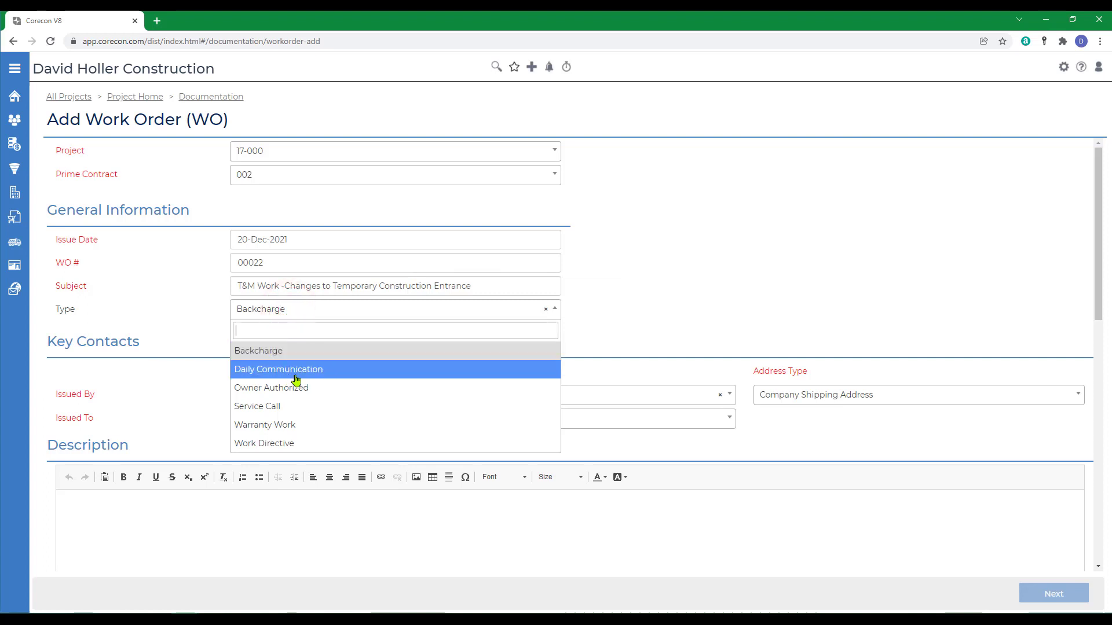
{"action": "left_click", "coordinate": [261, 444]}
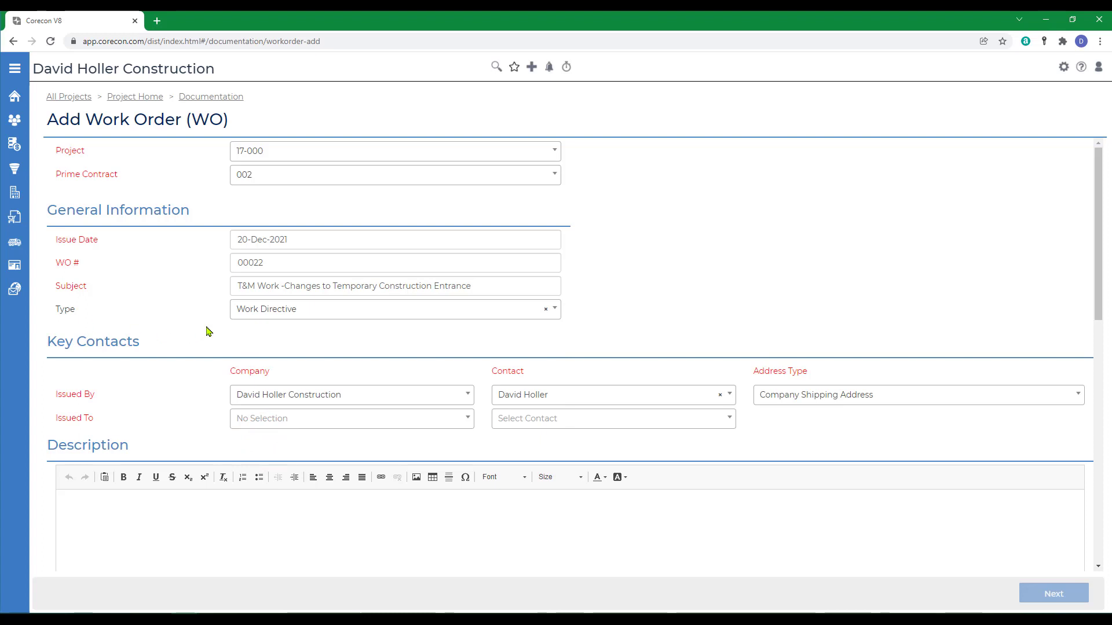
{"action": "left_click", "coordinate": [283, 313]}
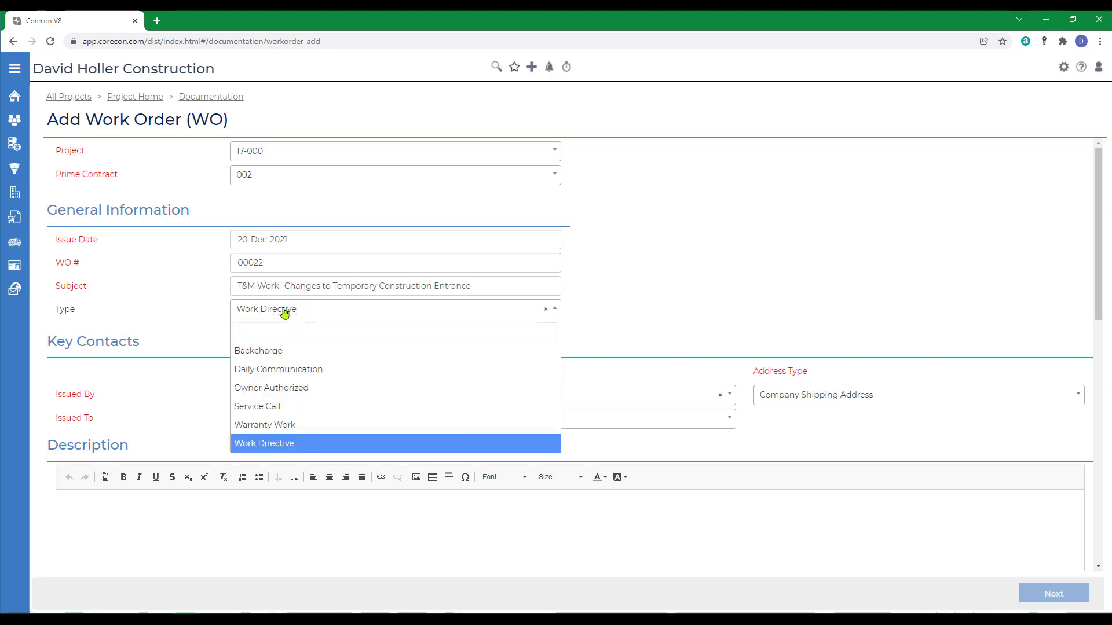
{"action": "left_click", "coordinate": [284, 314]}
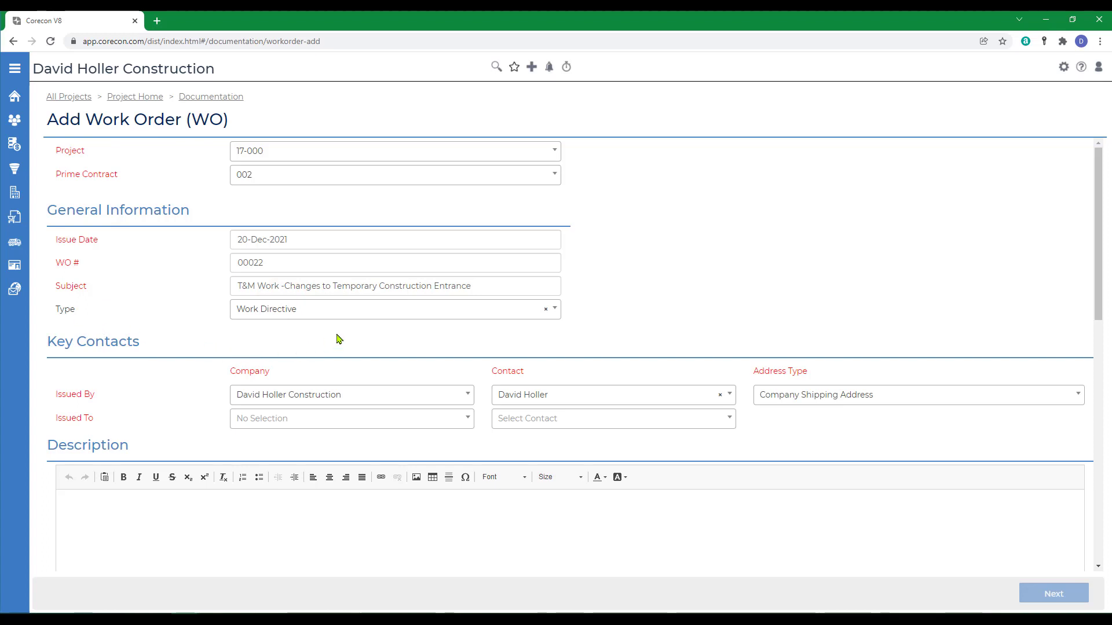
Set the Issued By company to X-cel Corporation CR and choose its second listed person as the contact.
{"action": "left_click", "coordinate": [306, 400]}
{"action": "scroll", "coordinate": [266, 512], "scroll_direction": "down", "scroll_amount": 5}
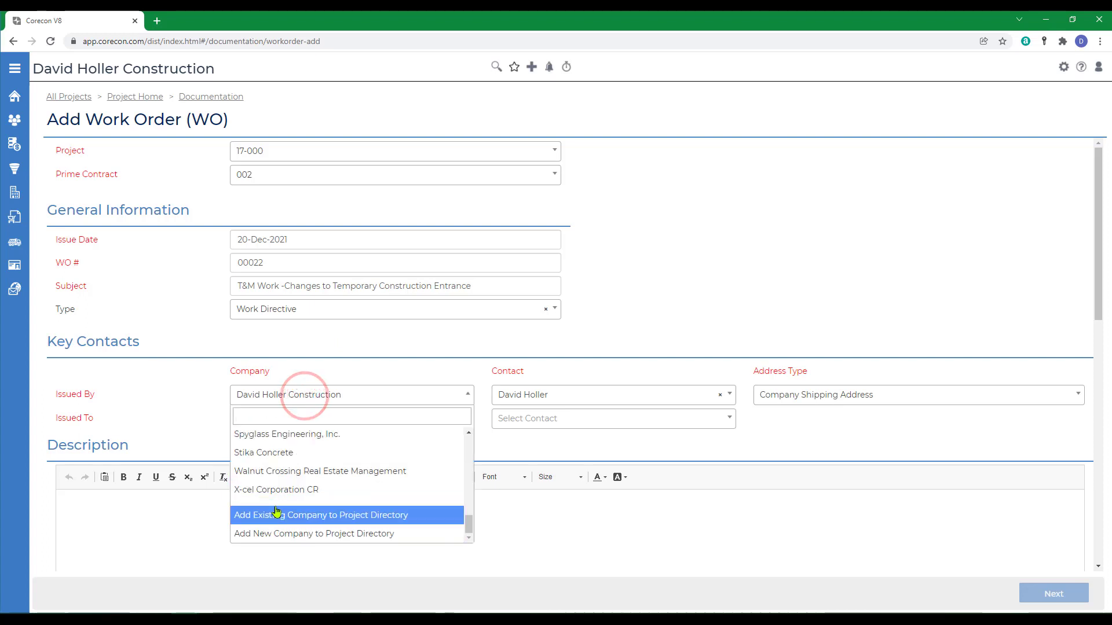
{"action": "left_click", "coordinate": [264, 492]}
{"action": "left_click", "coordinate": [526, 392]}
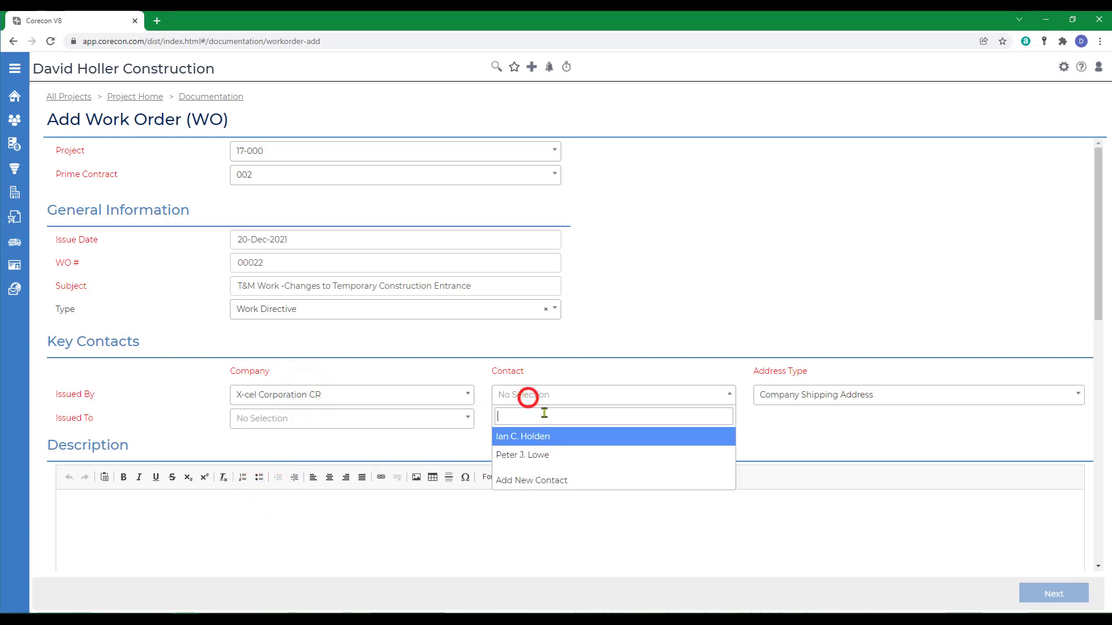
{"action": "left_click", "coordinate": [514, 456]}
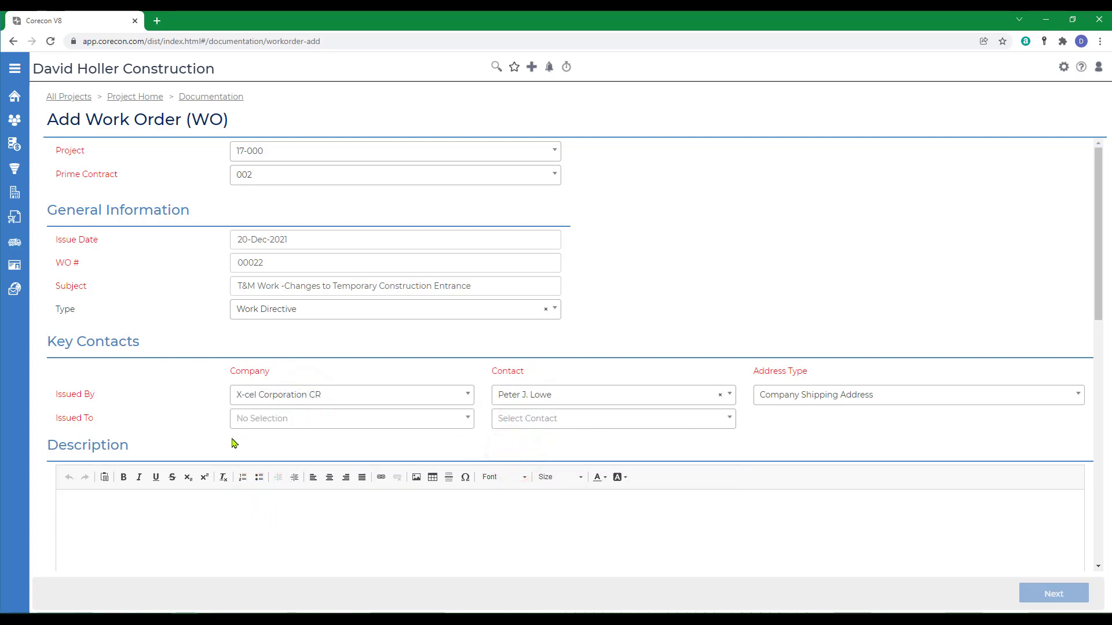
Set the Issued To company to David Holler Construction and choose the receiving employee as its contact.
{"action": "left_click", "coordinate": [254, 419]}
{"action": "scroll", "coordinate": [311, 531], "scroll_direction": "down", "scroll_amount": 6}
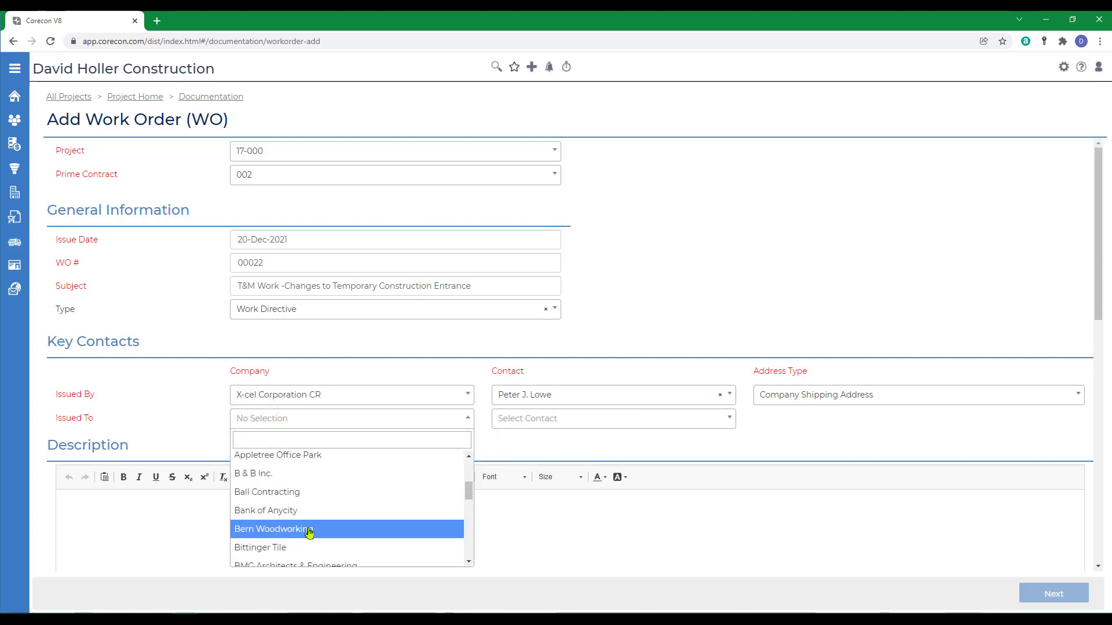
{"action": "left_click", "coordinate": [297, 539]}
{"action": "left_click", "coordinate": [509, 419]}
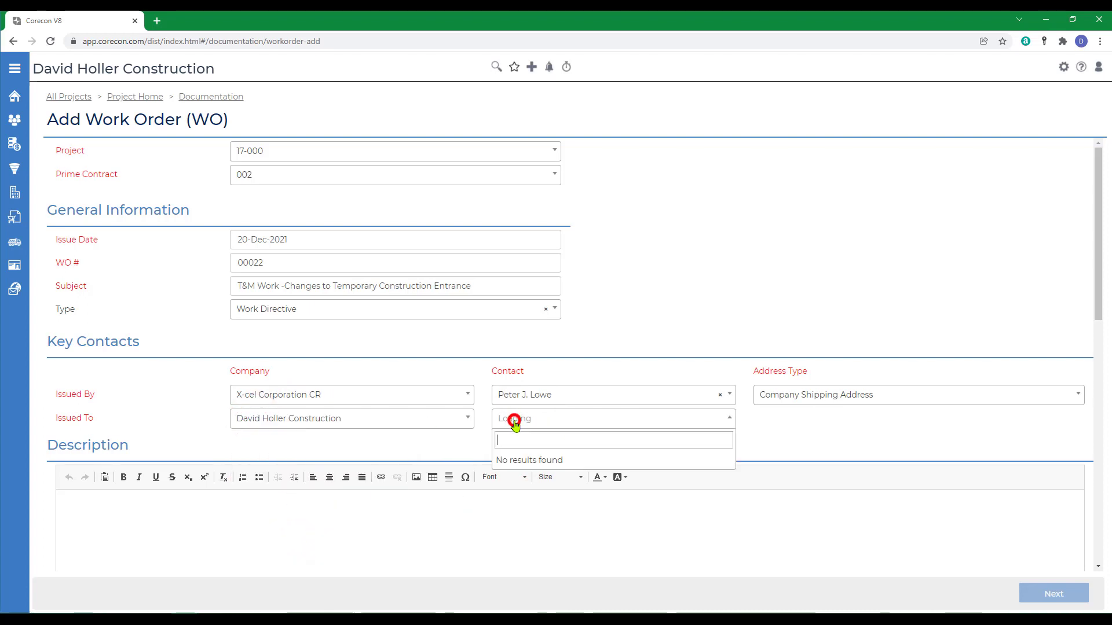
{"action": "left_click", "coordinate": [513, 425]}
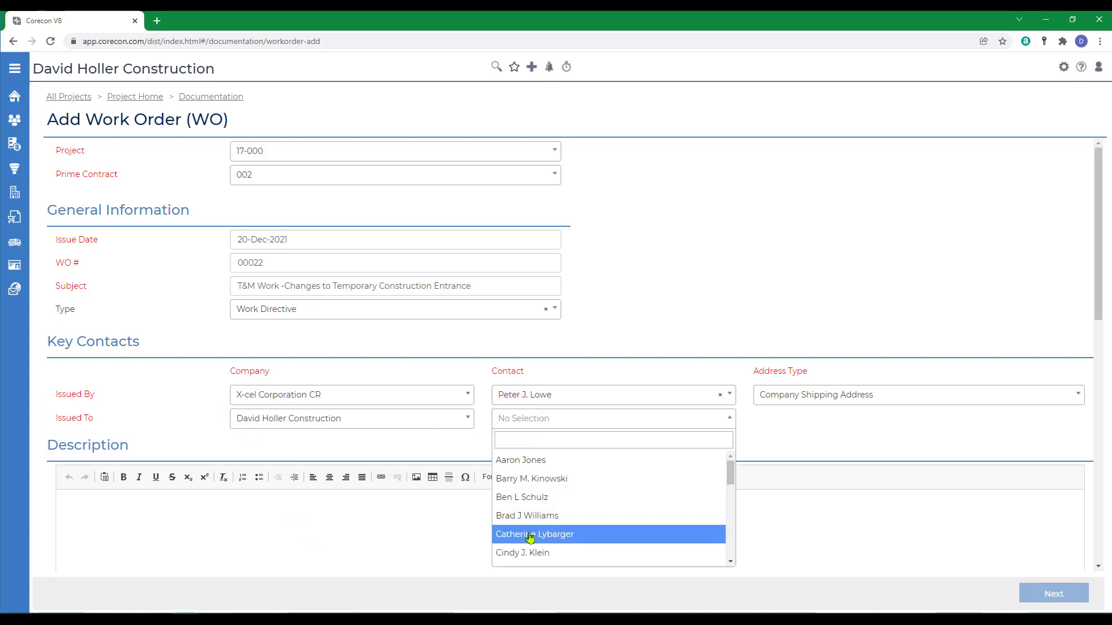
{"action": "scroll", "coordinate": [529, 531], "scroll_direction": "down", "scroll_amount": 3}
{"action": "left_click", "coordinate": [506, 496]}
Write the description "Track T&M Work related to the design changes and relocation to Temporary Construction Entrance.".
{"action": "type", "text": "Track T&M Work -Changes to Temporary Construction Entrance"}
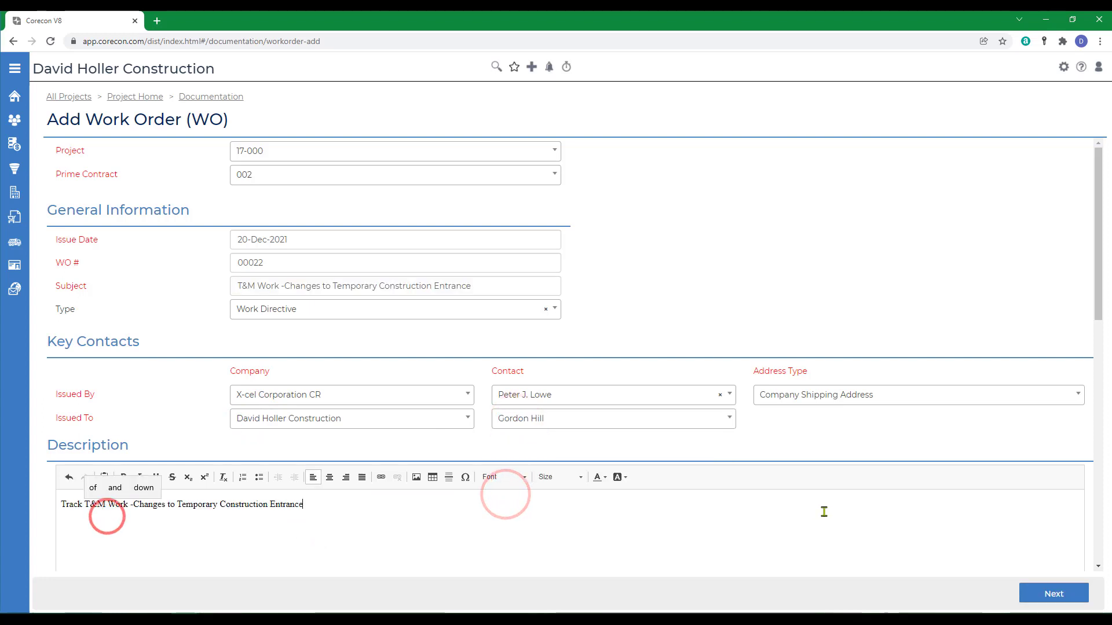
{"action": "key", "text": "BackSpace"}
{"action": "type", "text": "related to the design changes and relo"}
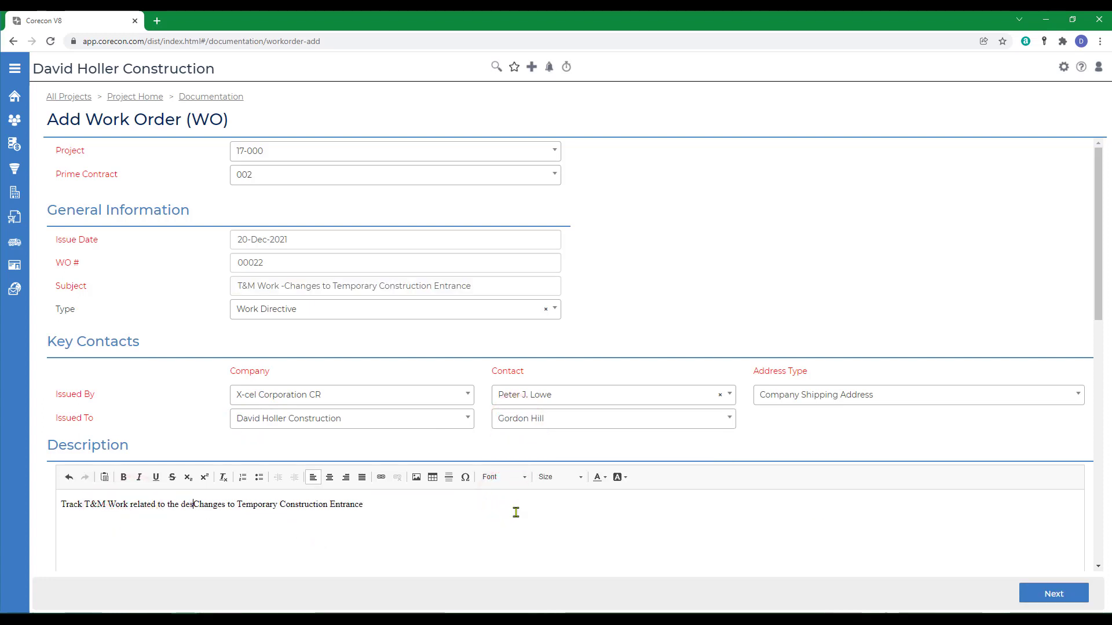
{"action": "type", "text": "cation"}
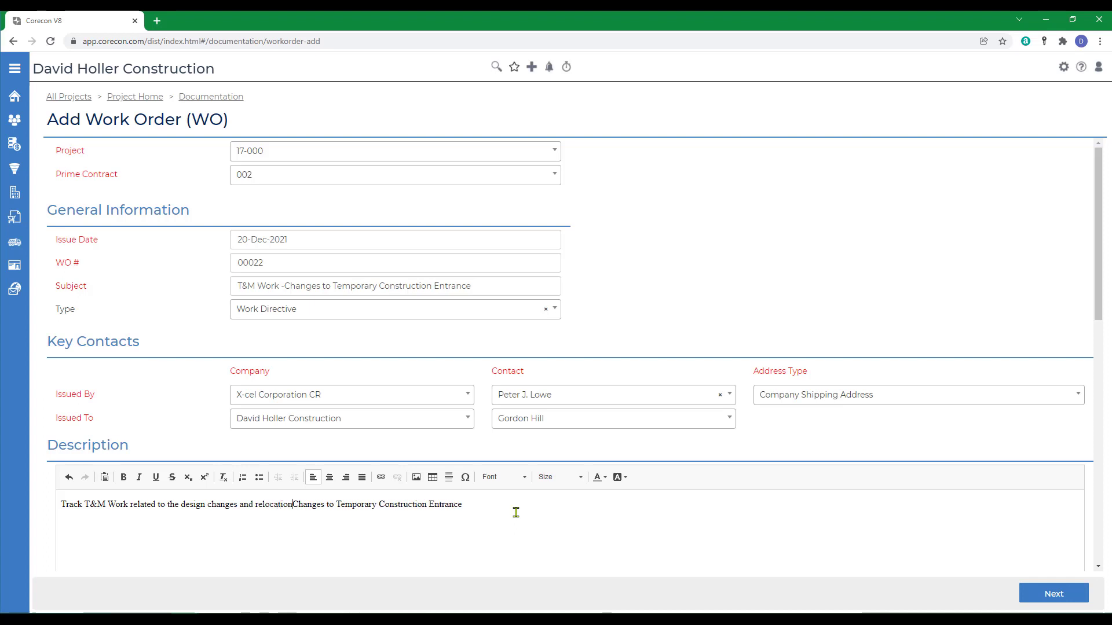
{"action": "key", "text": "Delete"}
{"action": "key", "text": "Delete"}
{"action": "key", "text": "Delete"}
{"action": "key", "text": "Delete"}
{"action": "key", "text": "Delete"}
{"action": "key", "text": "Delete"}
{"action": "key", "text": "Delete"}
{"action": "left_click", "coordinate": [489, 507]}
{"action": "type", "text": "."}
Add a second description line reading "See Project Owners Work Directive #21-A0456".
{"action": "scroll", "coordinate": [497, 515], "scroll_direction": "down", "scroll_amount": 3}
{"action": "key", "text": "Return"}
{"action": "type", "text": "See"}
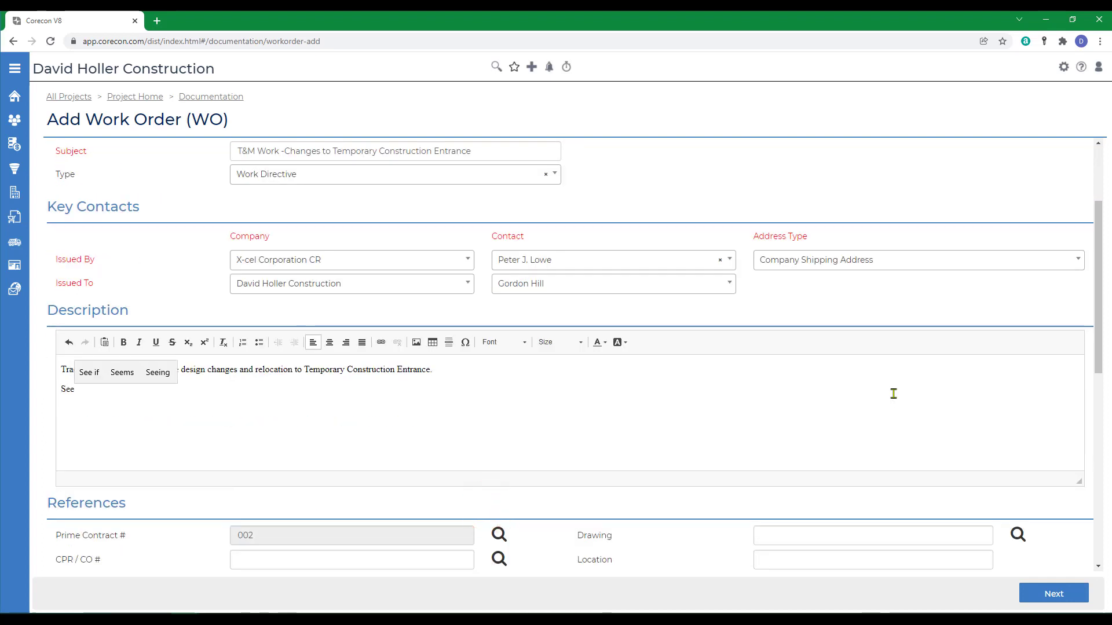
{"action": "type", "text": " Project Owners Work Directive #21-A0456"}
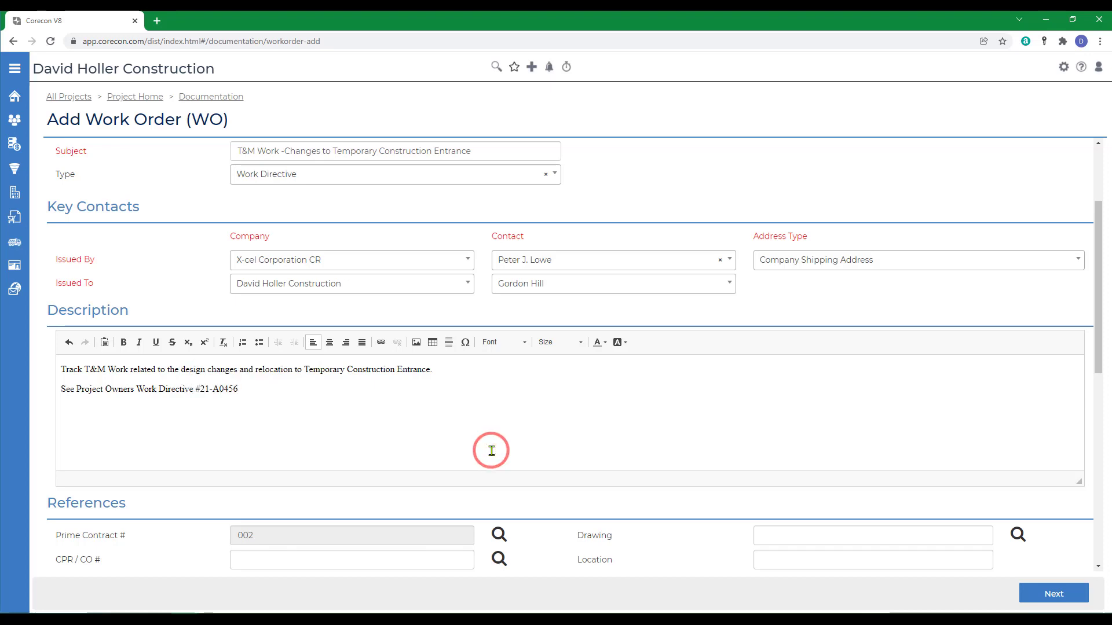
Reference the Terrain Landscape Corporation subcontract, 002 - Site work, in the work order.
{"action": "scroll", "coordinate": [484, 449], "scroll_direction": "down", "scroll_amount": 5}
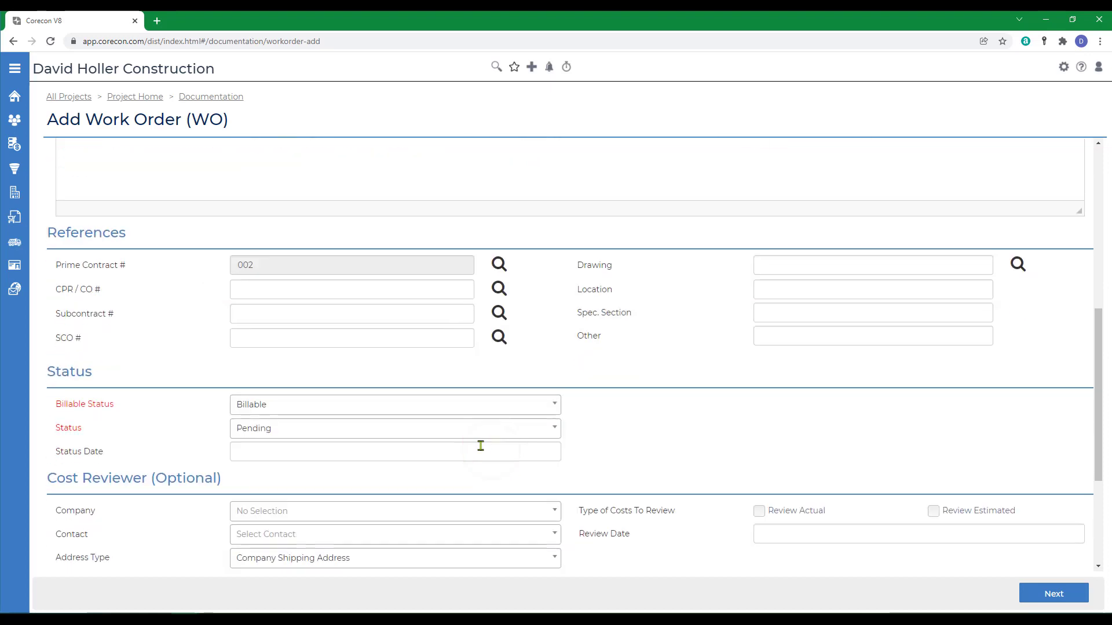
{"action": "scroll", "coordinate": [312, 390], "scroll_direction": "up", "scroll_amount": 5}
{"action": "scroll", "coordinate": [300, 391], "scroll_direction": "down", "scroll_amount": 2}
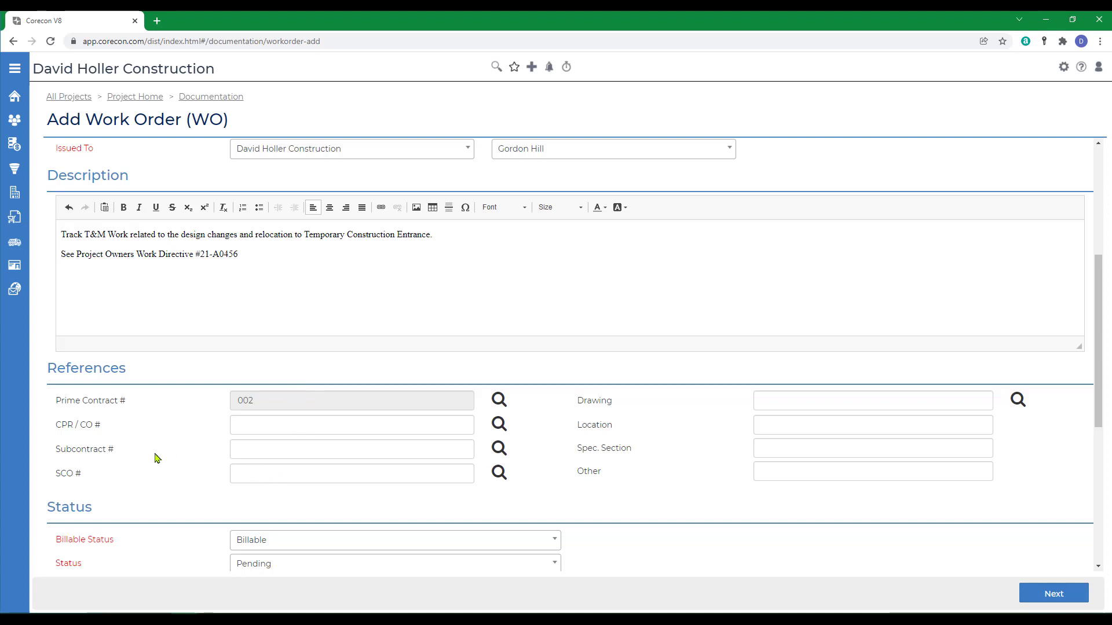
{"action": "left_click", "coordinate": [500, 453]}
{"action": "left_click", "coordinate": [312, 218]}
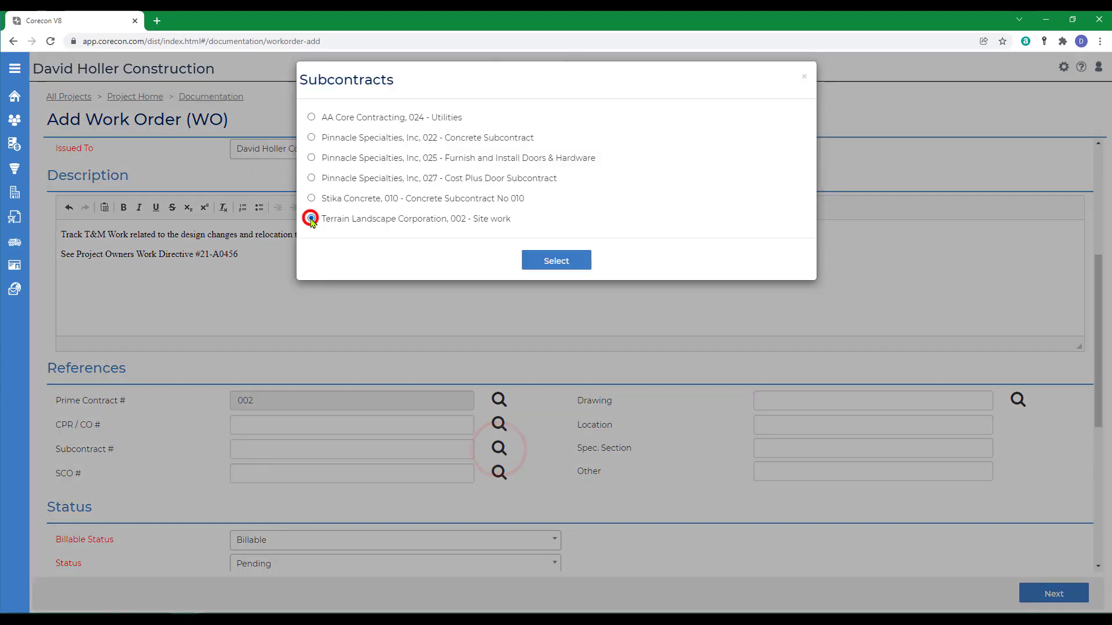
{"action": "left_click", "coordinate": [545, 264]}
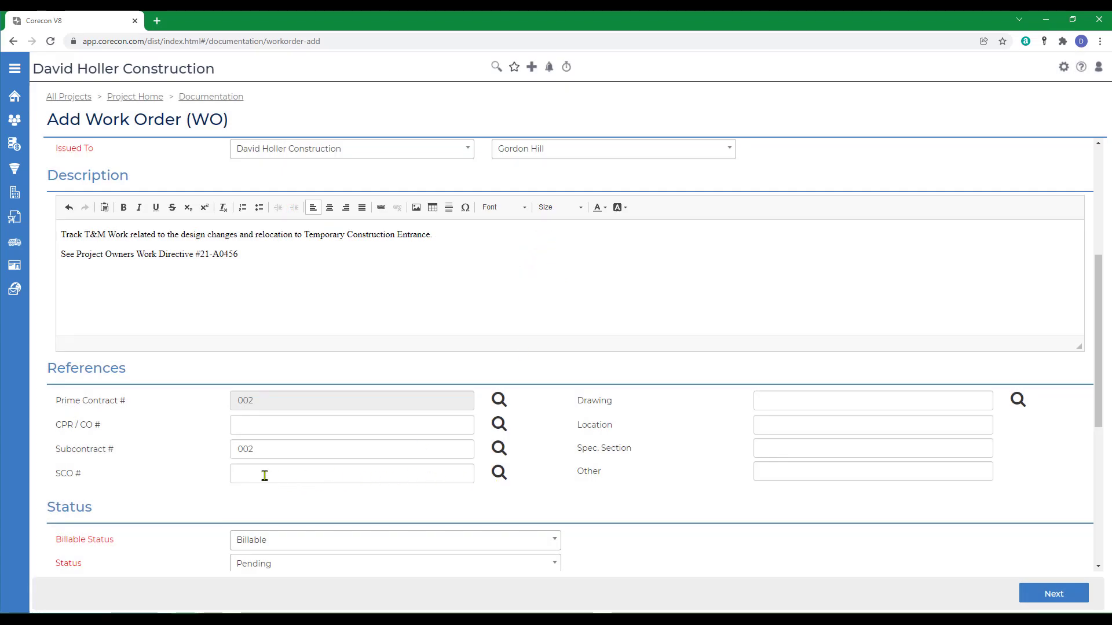
Reference drawing C2.0, Civil Drawing - Page C2, in the work order.
{"action": "left_click", "coordinate": [1018, 400]}
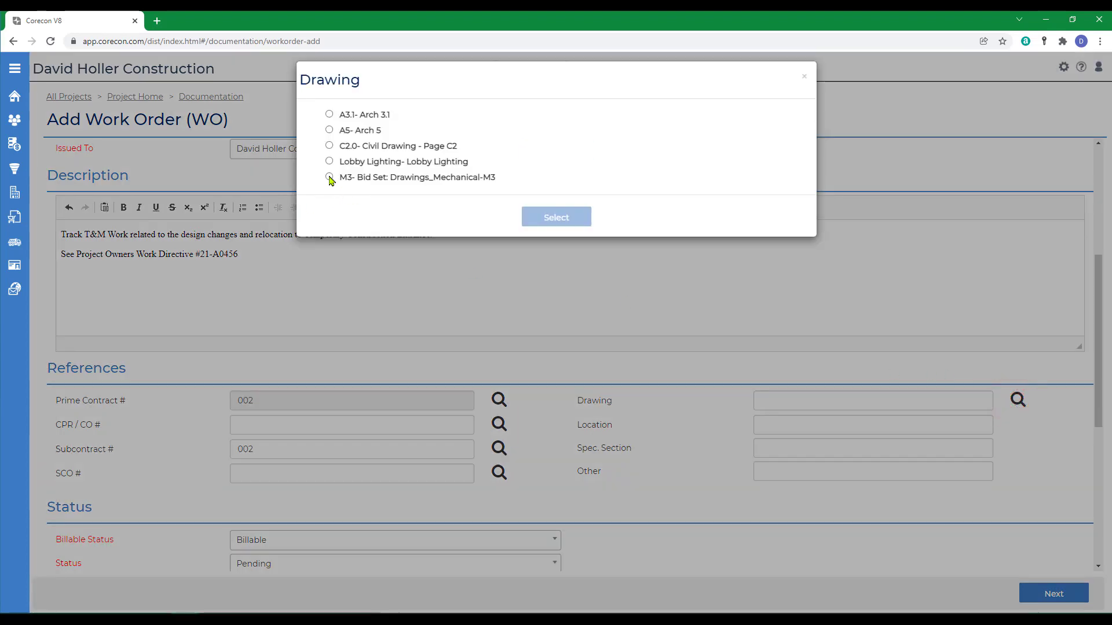
{"action": "left_click", "coordinate": [329, 146]}
{"action": "left_click", "coordinate": [572, 216]}
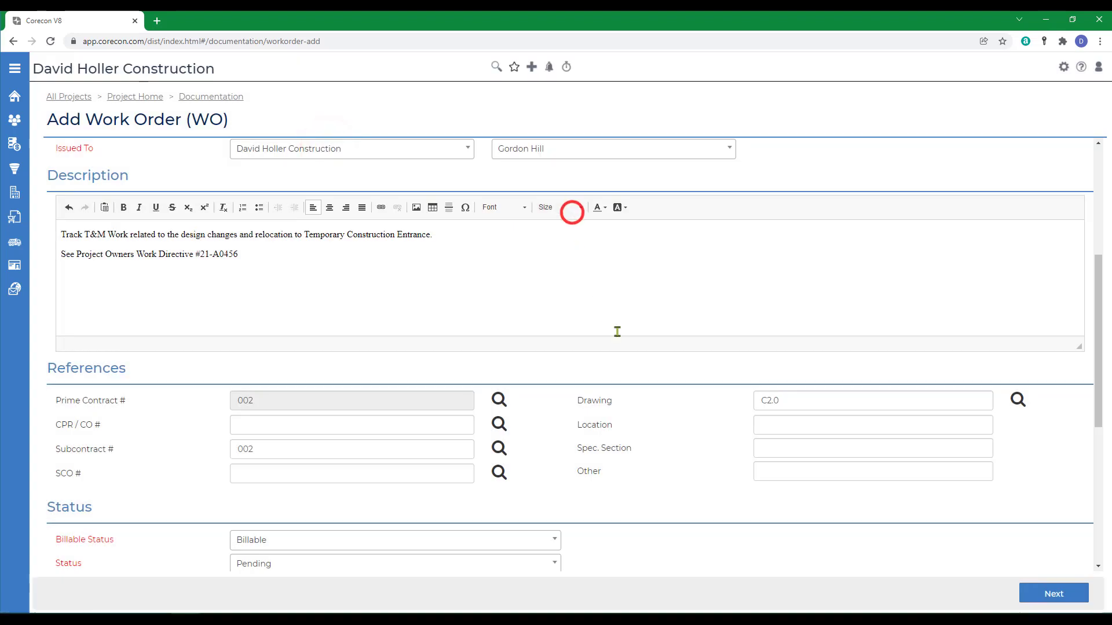
{"action": "scroll", "coordinate": [659, 468], "scroll_direction": "down", "scroll_amount": 2}
{"action": "left_click", "coordinate": [770, 311]}
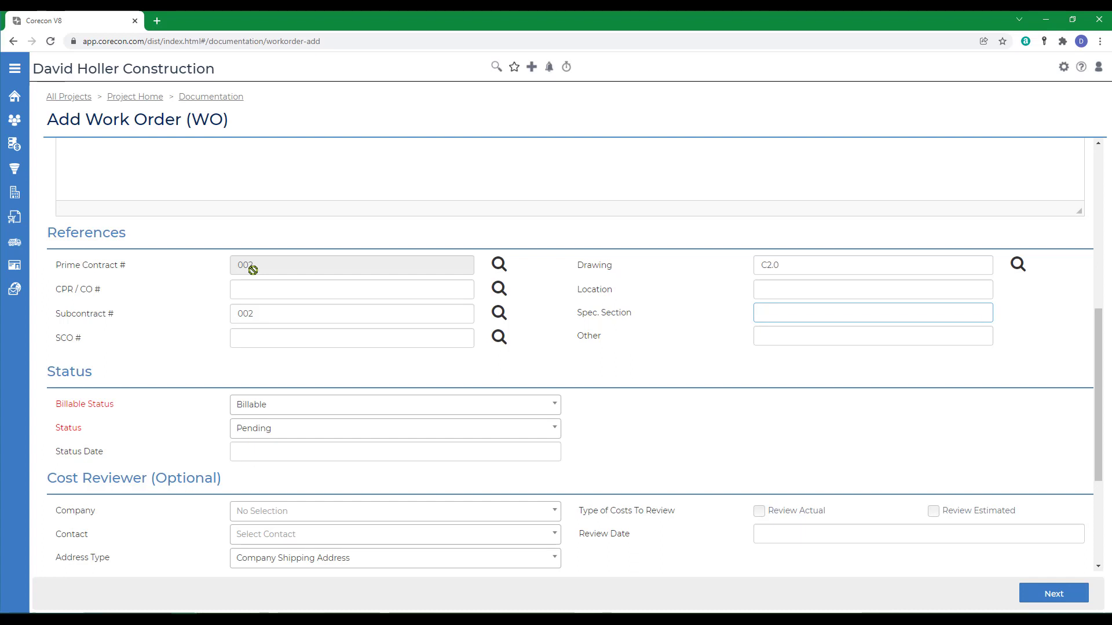
Set the work order's status to Approved with a status date of 20-Dec-2021.
{"action": "left_click", "coordinate": [290, 434]}
{"action": "key", "text": "Down"}
{"action": "key", "text": "Return"}
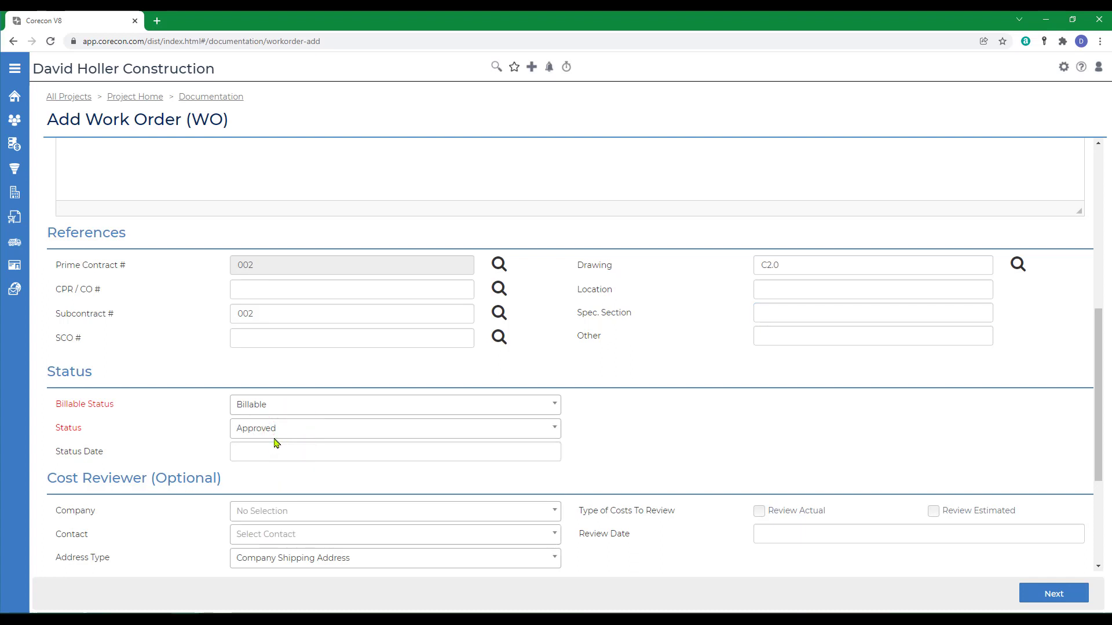
{"action": "left_click", "coordinate": [288, 436]}
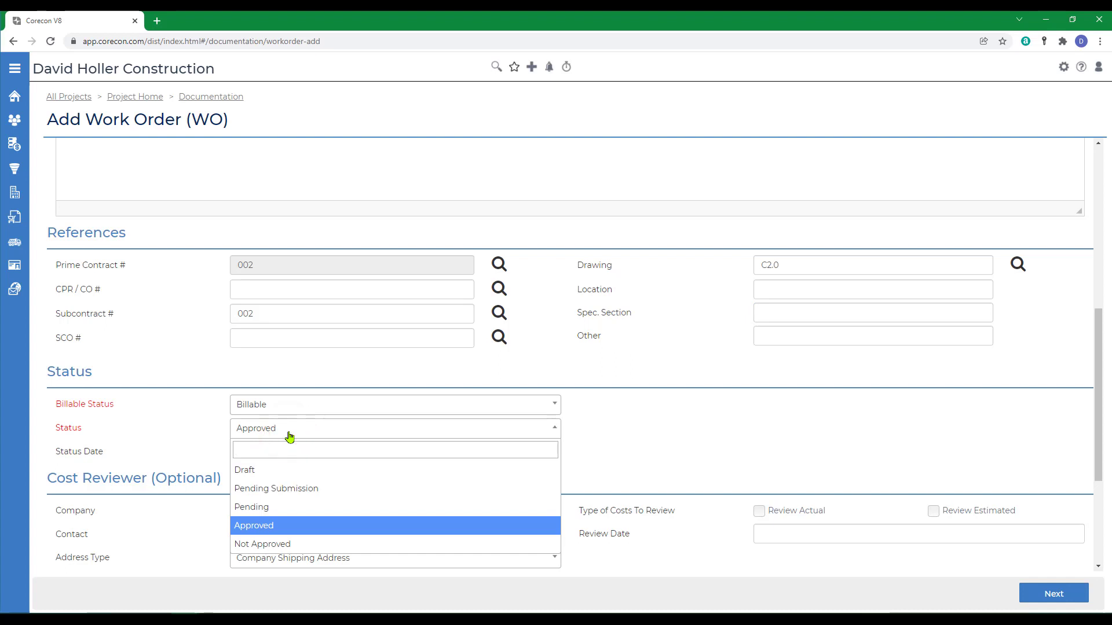
{"action": "left_click", "coordinate": [288, 432]}
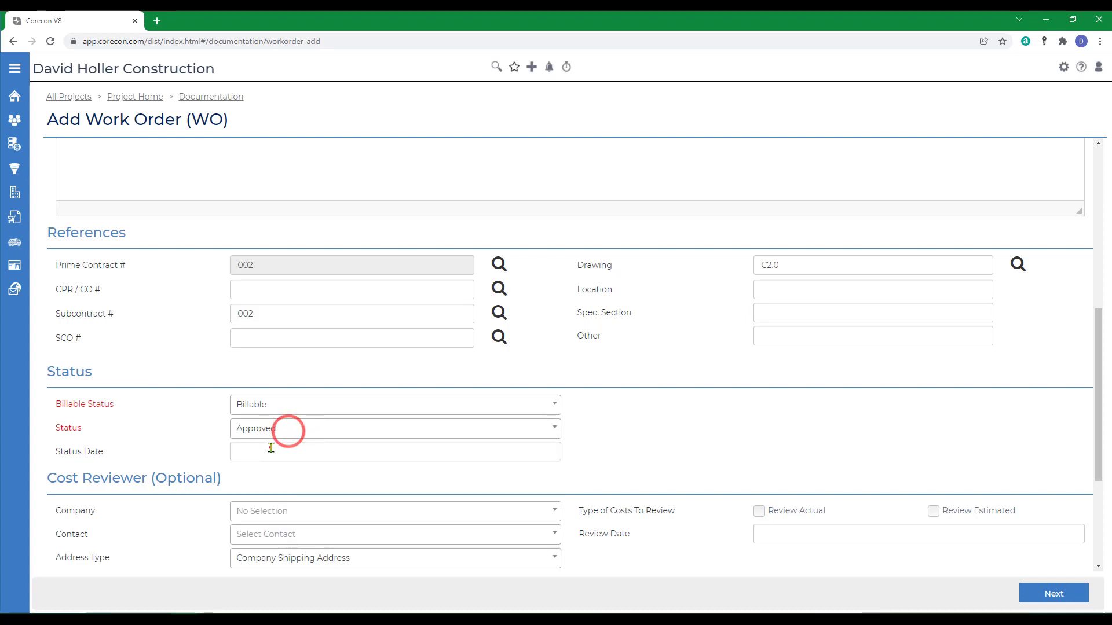
{"action": "left_click", "coordinate": [270, 449]}
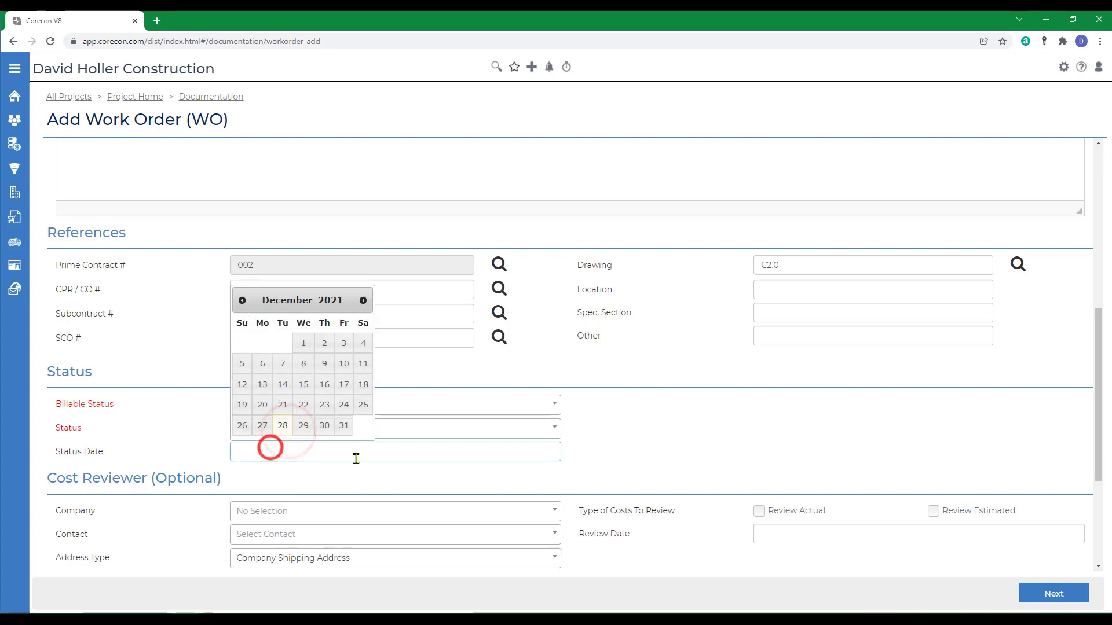
{"action": "left_click", "coordinate": [263, 403]}
Assign David Holler Construction as the cost reviewer company and select the reviewer's contact name.
{"action": "scroll", "coordinate": [263, 403], "scroll_direction": "down", "scroll_amount": 2}
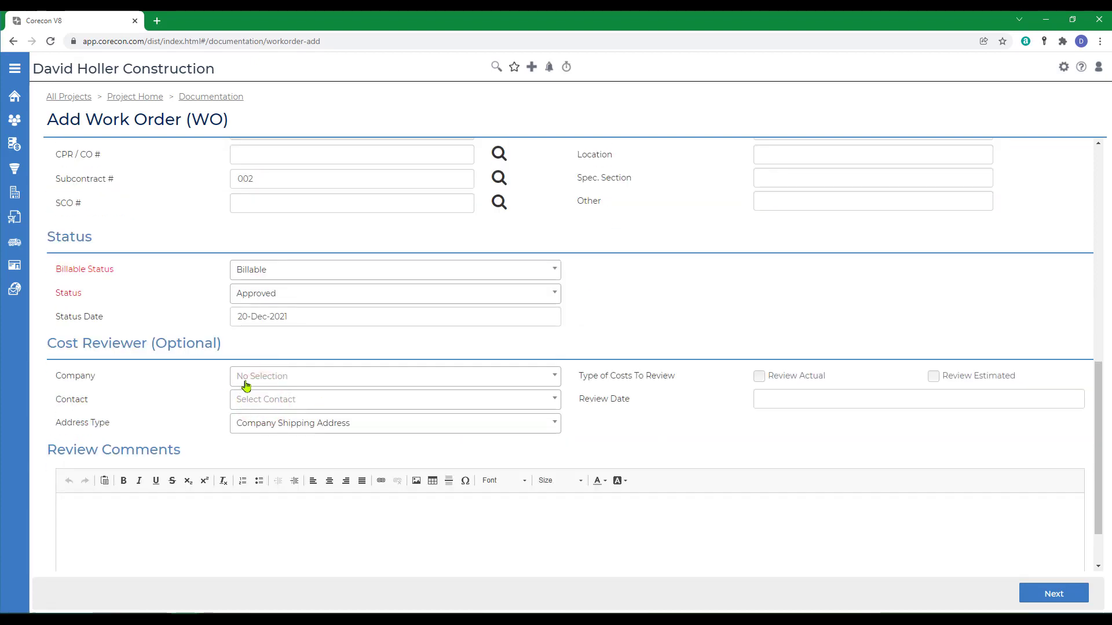
{"action": "left_click", "coordinate": [256, 379]}
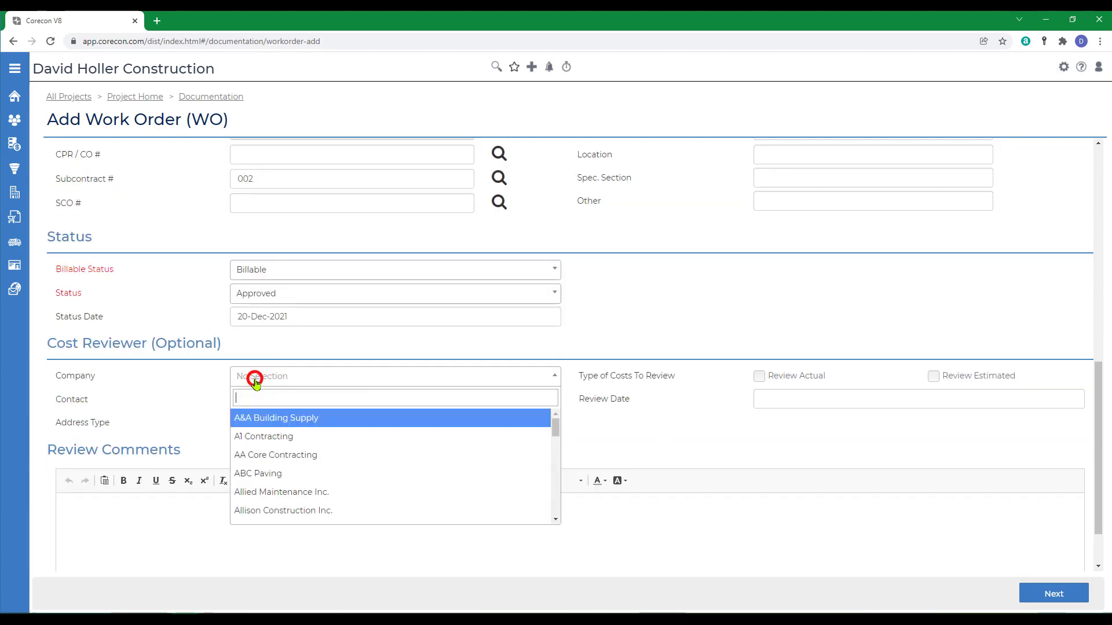
{"action": "scroll", "coordinate": [313, 449], "scroll_direction": "down", "scroll_amount": 2}
{"action": "type", "text": "da"}
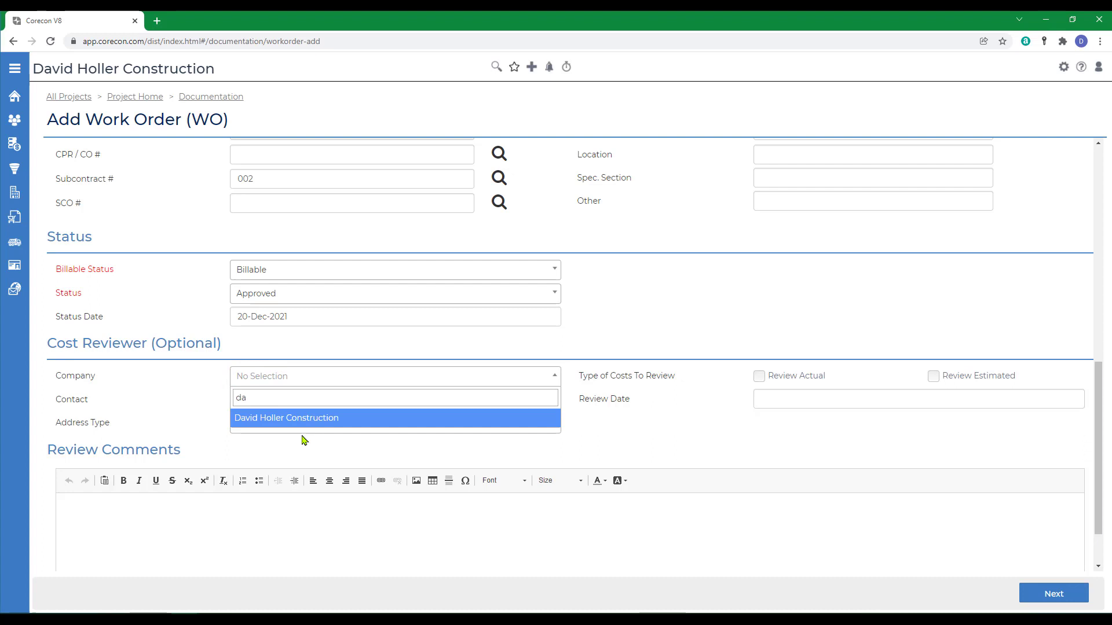
{"action": "left_click", "coordinate": [262, 414]}
{"action": "left_click", "coordinate": [261, 399]}
{"action": "type", "text": "g"}
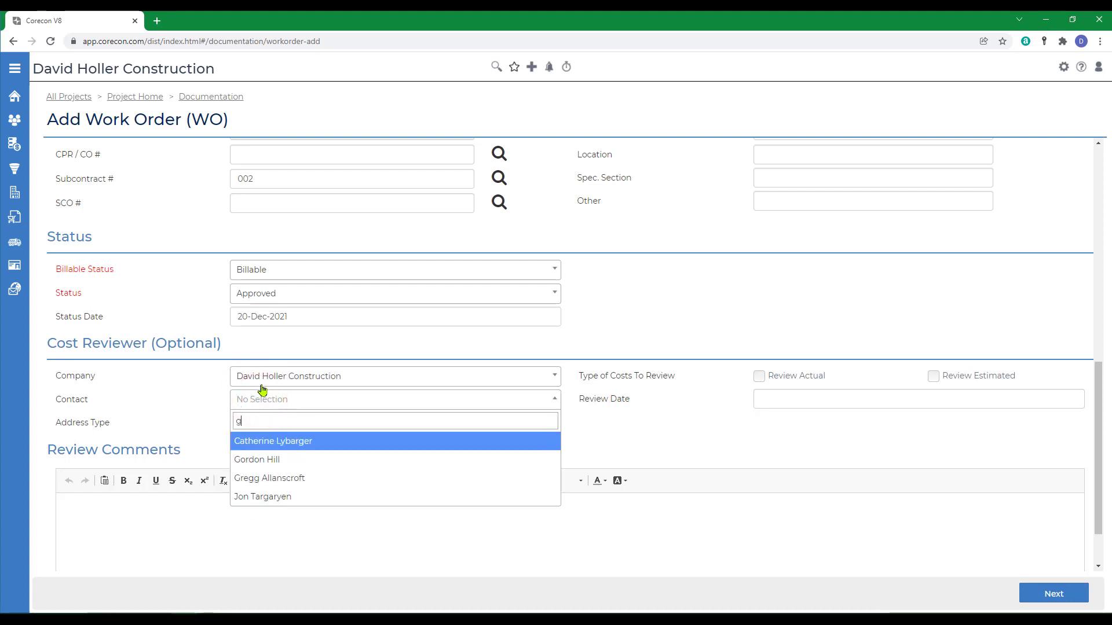
{"action": "type", "text": "o"}
{"action": "key", "text": "Return"}
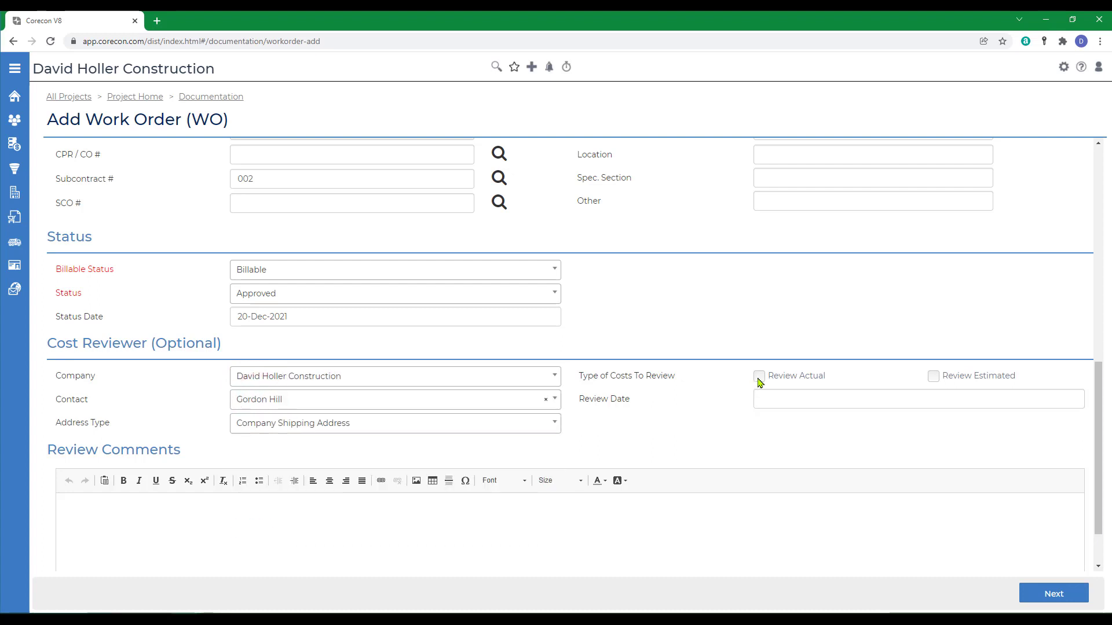
Request a review of actual costs with a review date of 31-Dec-2021 and continue to the work order items.
{"action": "left_click", "coordinate": [759, 377]}
{"action": "left_click", "coordinate": [777, 400]}
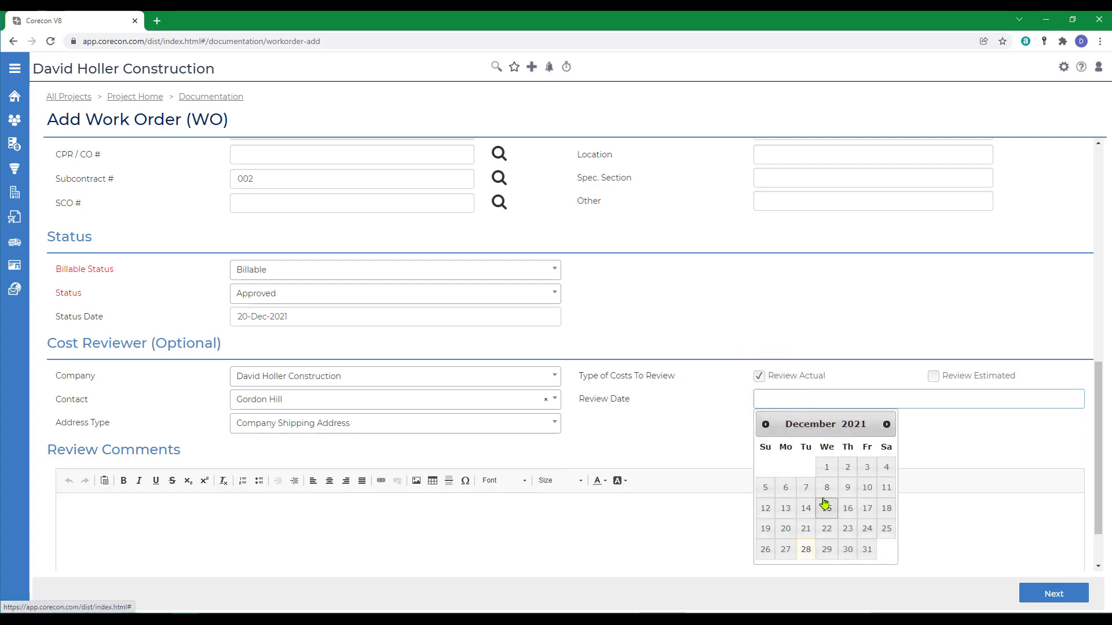
{"action": "left_click", "coordinate": [867, 549]}
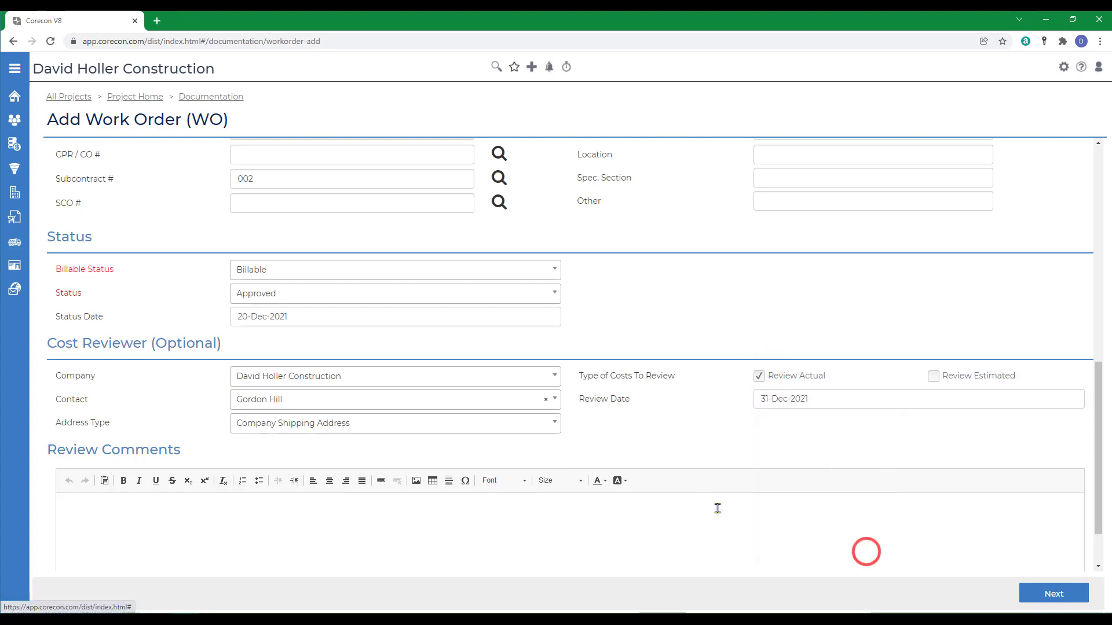
{"action": "scroll", "coordinate": [666, 488], "scroll_direction": "down", "scroll_amount": 1}
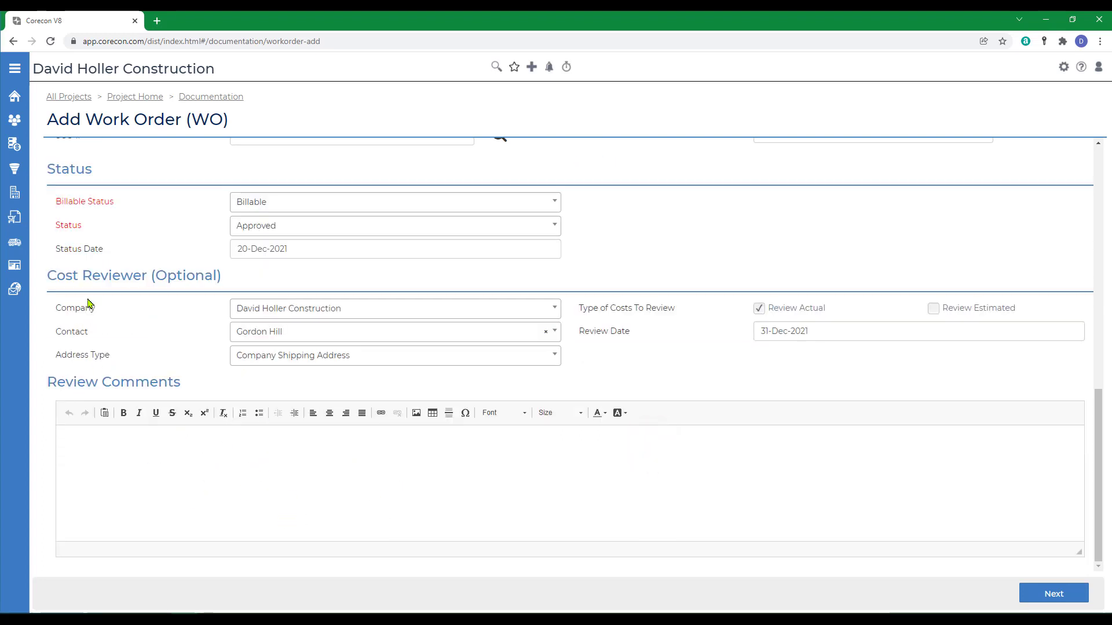
{"action": "left_click", "coordinate": [1054, 595]}
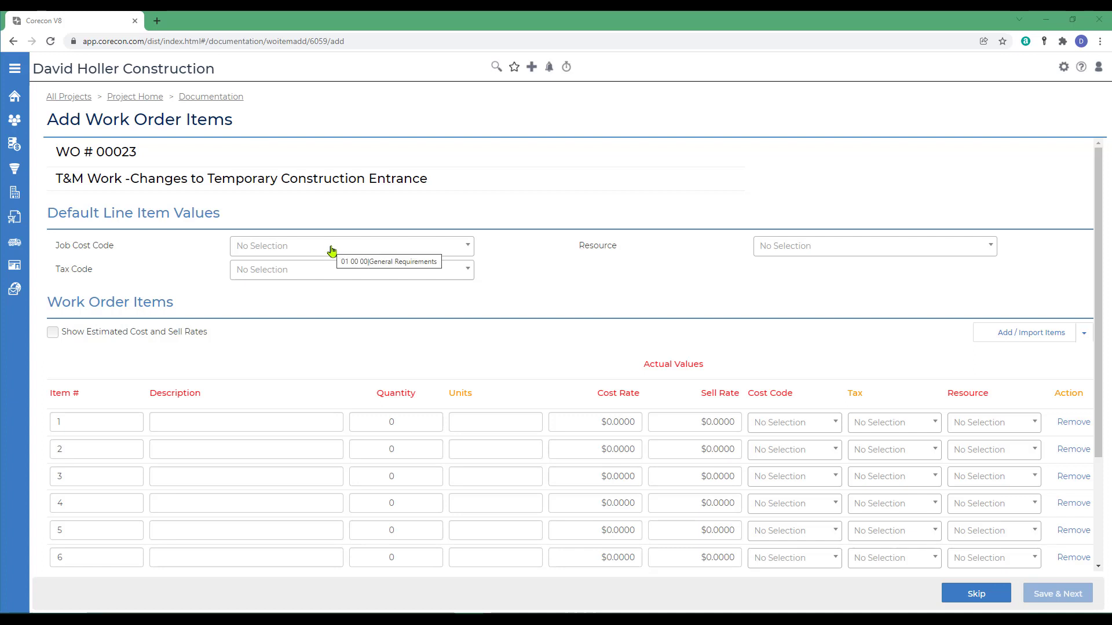
Set the default line item values to job cost code 31 23 16 and resource M.
{"action": "left_click", "coordinate": [331, 247]}
{"action": "left_click", "coordinate": [260, 313]}
{"action": "left_click", "coordinate": [786, 247]}
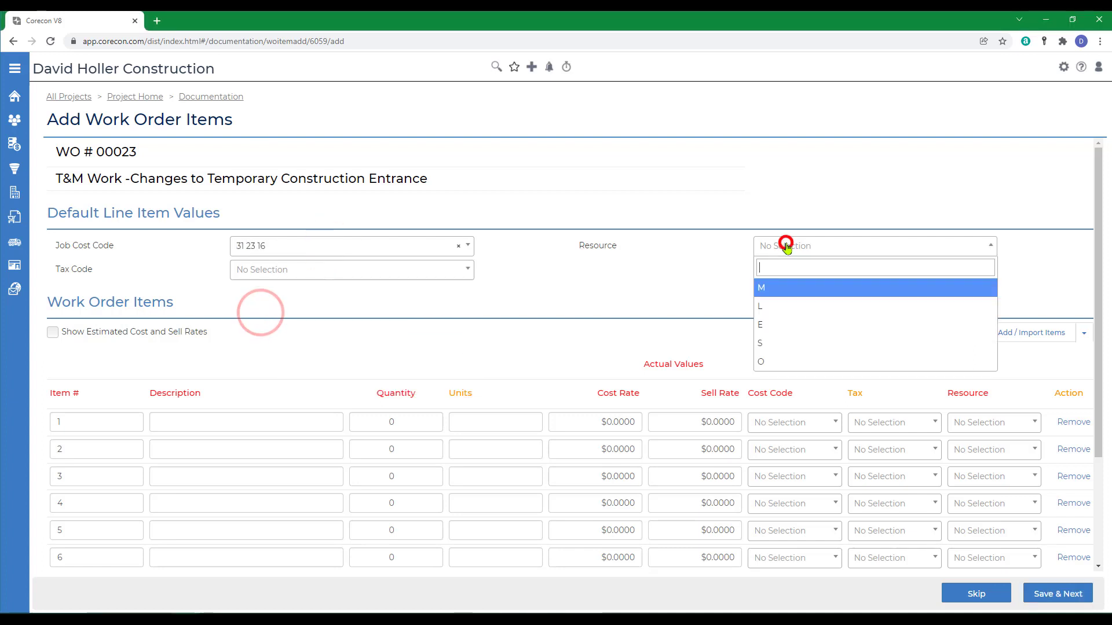
{"action": "left_click", "coordinate": [773, 288]}
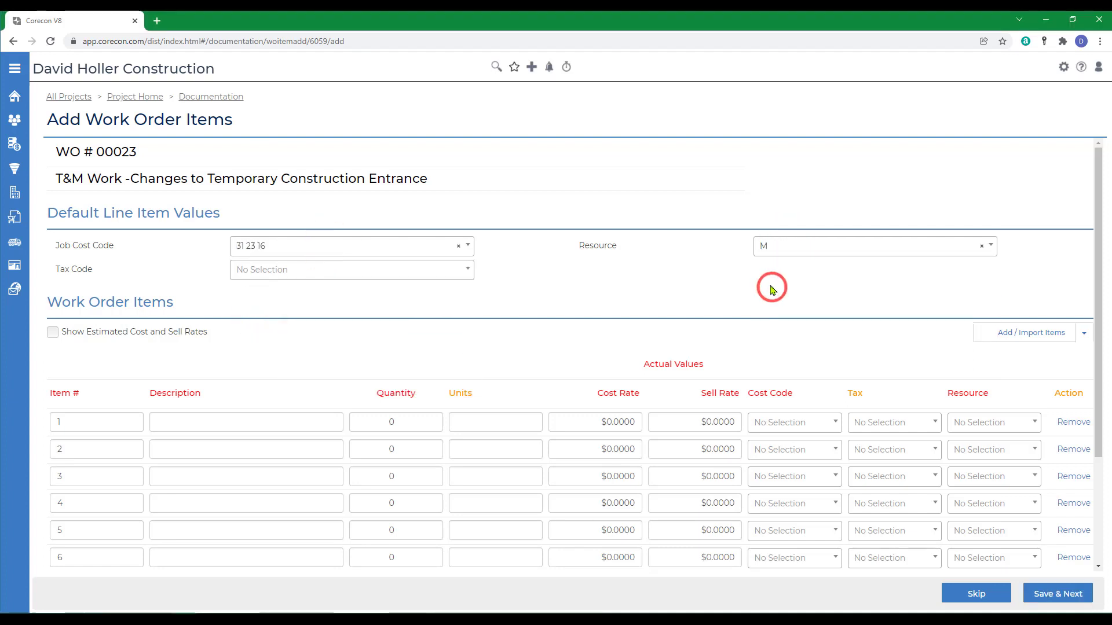
{"action": "left_click", "coordinate": [175, 423]}
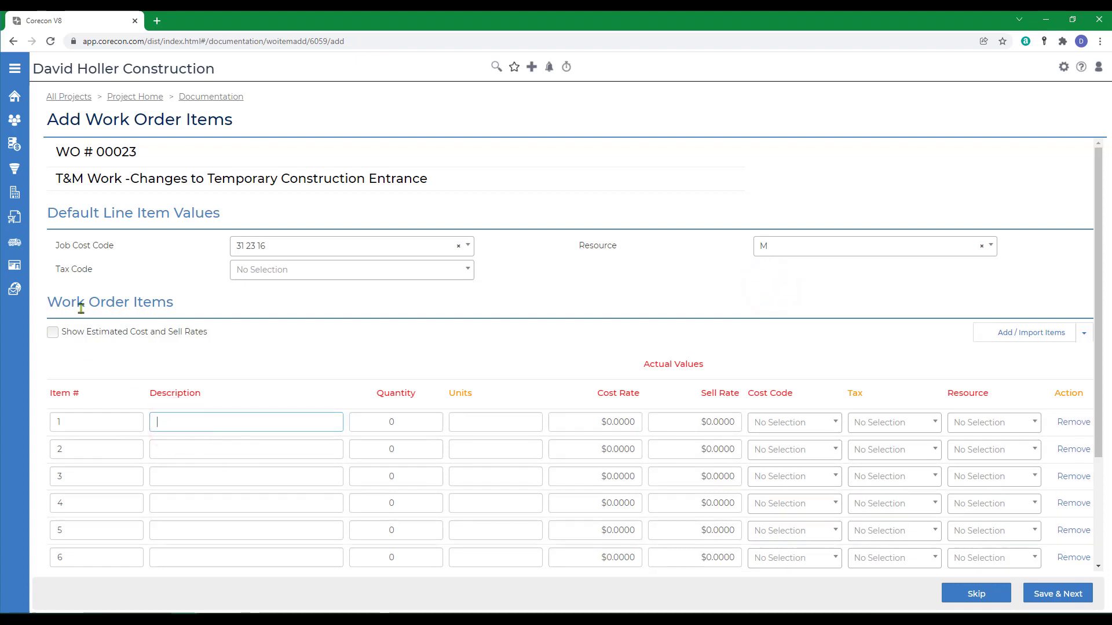
Start importing work items and filter by CSI 2016 code 01 55 00, including items with zero value.
{"action": "left_click", "coordinate": [1084, 335]}
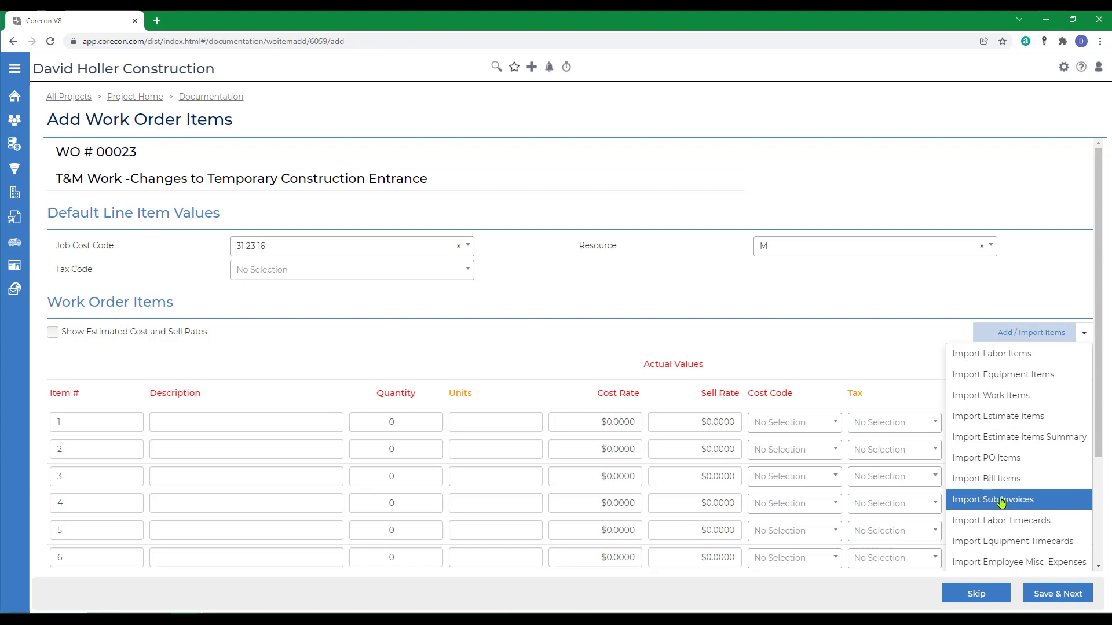
{"action": "scroll", "coordinate": [1019, 523], "scroll_direction": "down", "scroll_amount": 3}
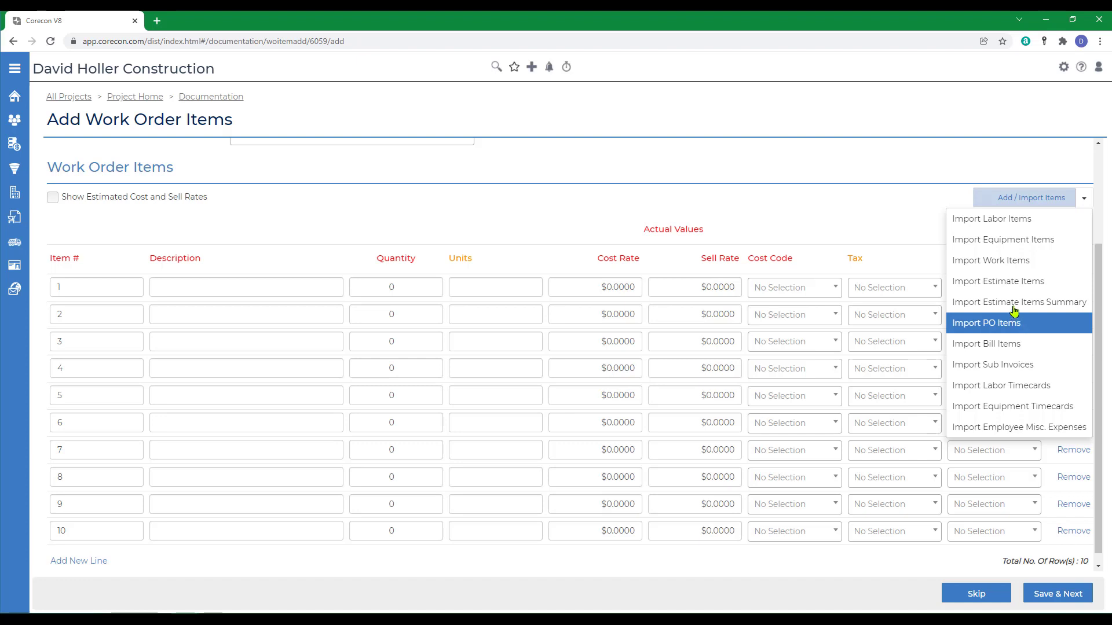
{"action": "left_click", "coordinate": [987, 262]}
{"action": "left_click", "coordinate": [277, 289]}
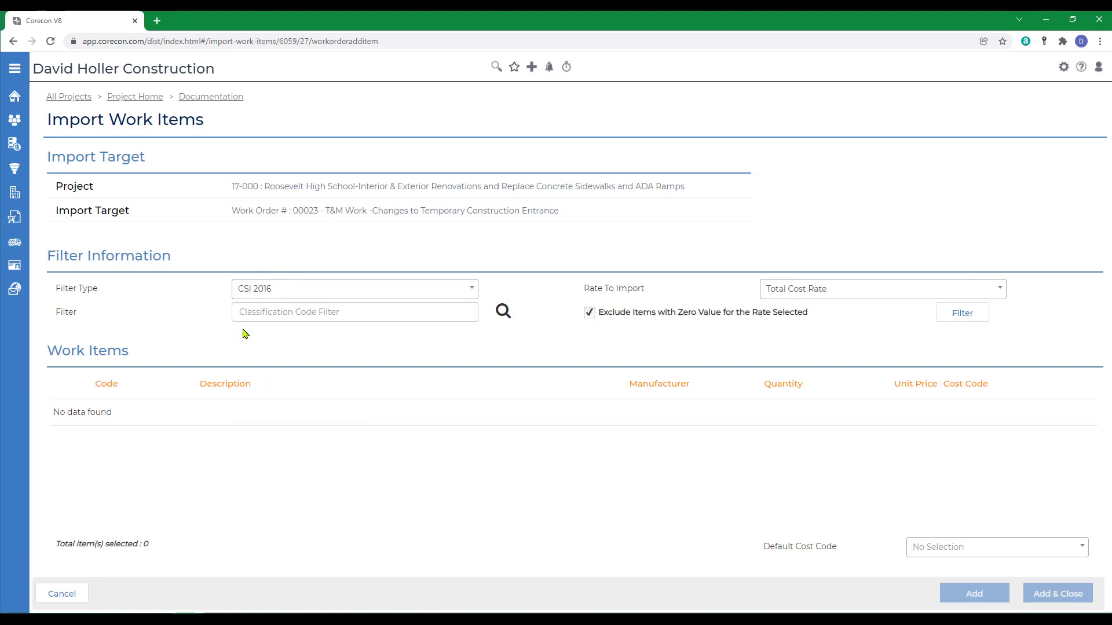
{"action": "left_click", "coordinate": [502, 313]}
{"action": "left_click", "coordinate": [313, 128]}
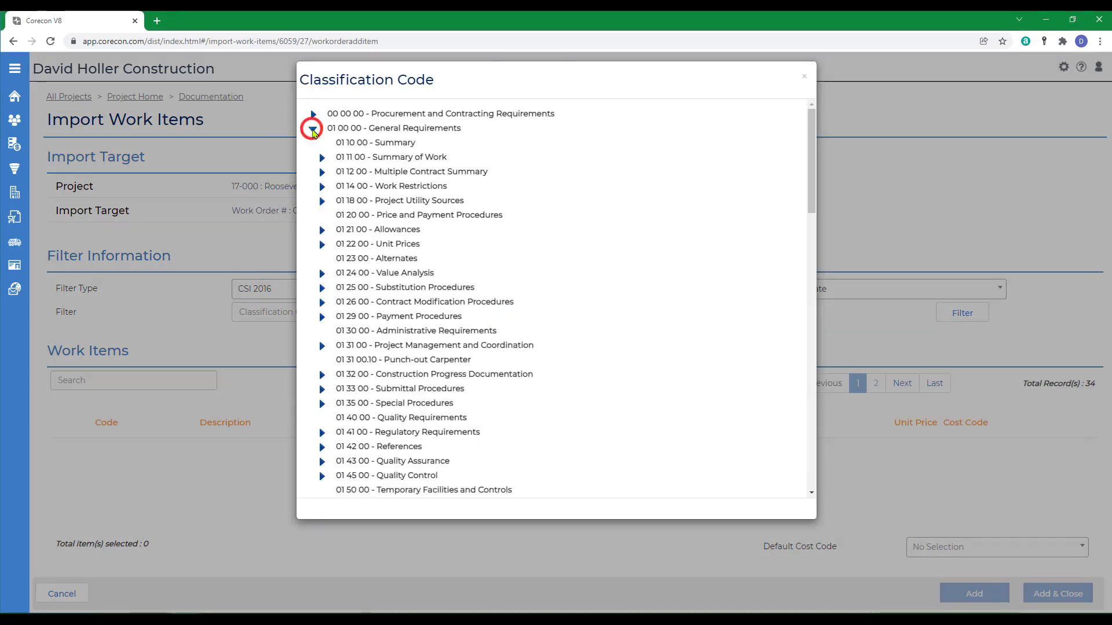
{"action": "scroll", "coordinate": [512, 315], "scroll_direction": "down", "scroll_amount": 3}
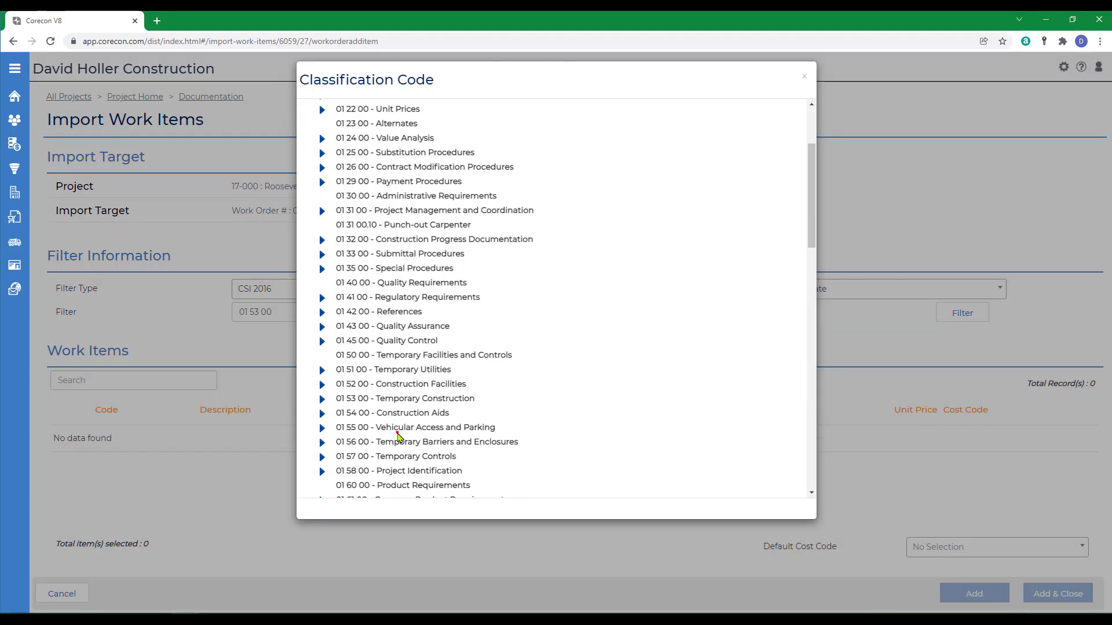
{"action": "left_click", "coordinate": [397, 433]}
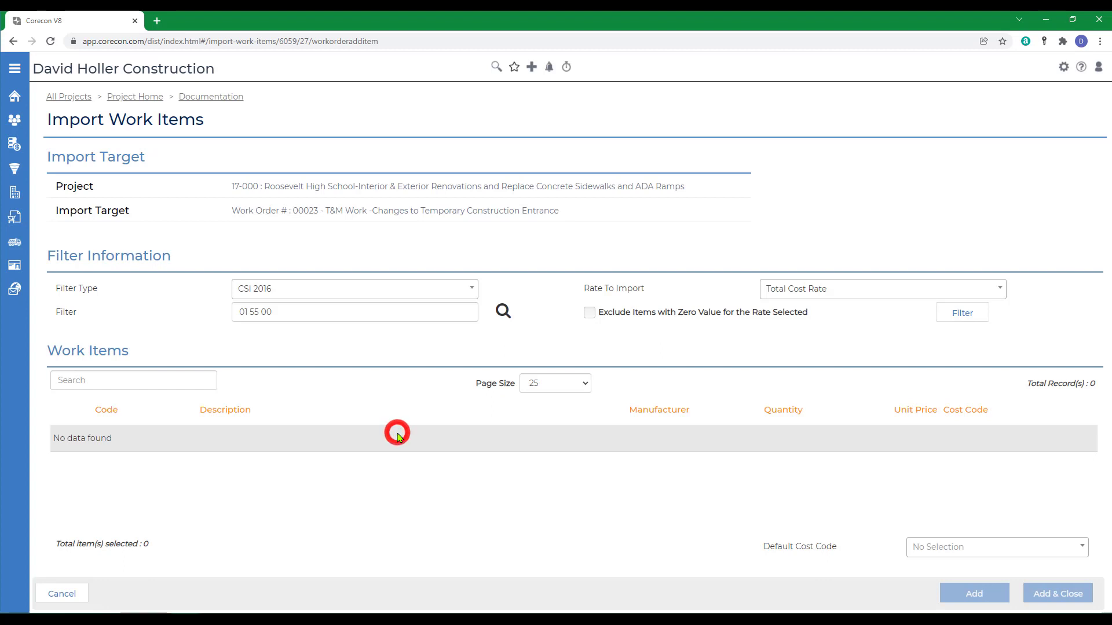
{"action": "left_click", "coordinate": [962, 313]}
Import the Temporary Roads work item with quantity 1 and cost code 31 23 16, and return to the work order items.
{"action": "left_click", "coordinate": [70, 451]}
{"action": "left_click", "coordinate": [755, 452]}
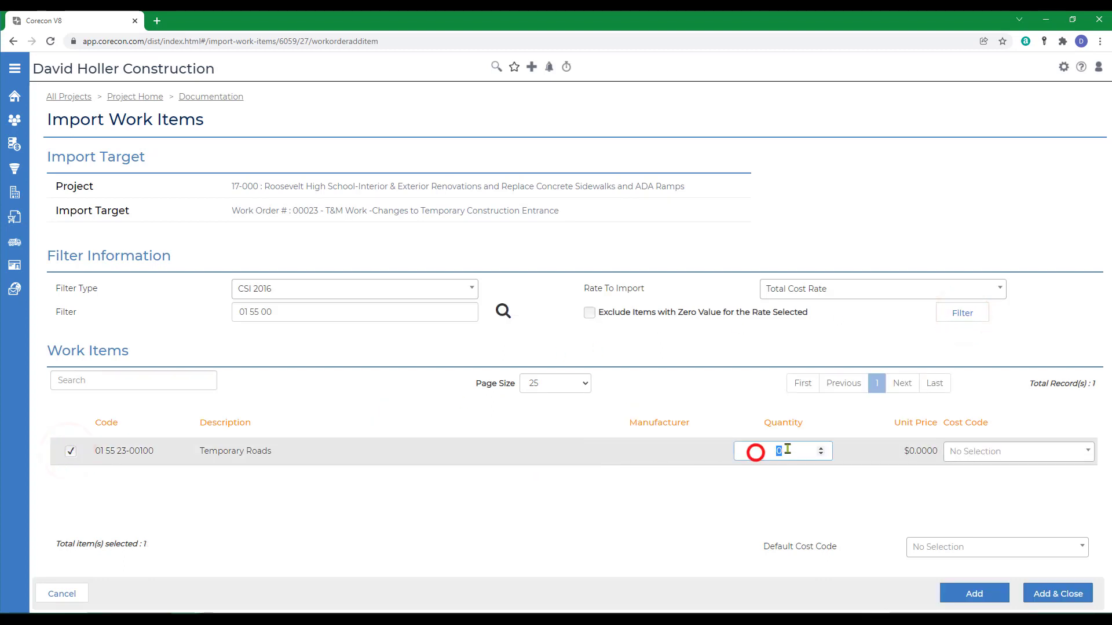
{"action": "type", "text": "1"}
{"action": "left_click", "coordinate": [971, 451]}
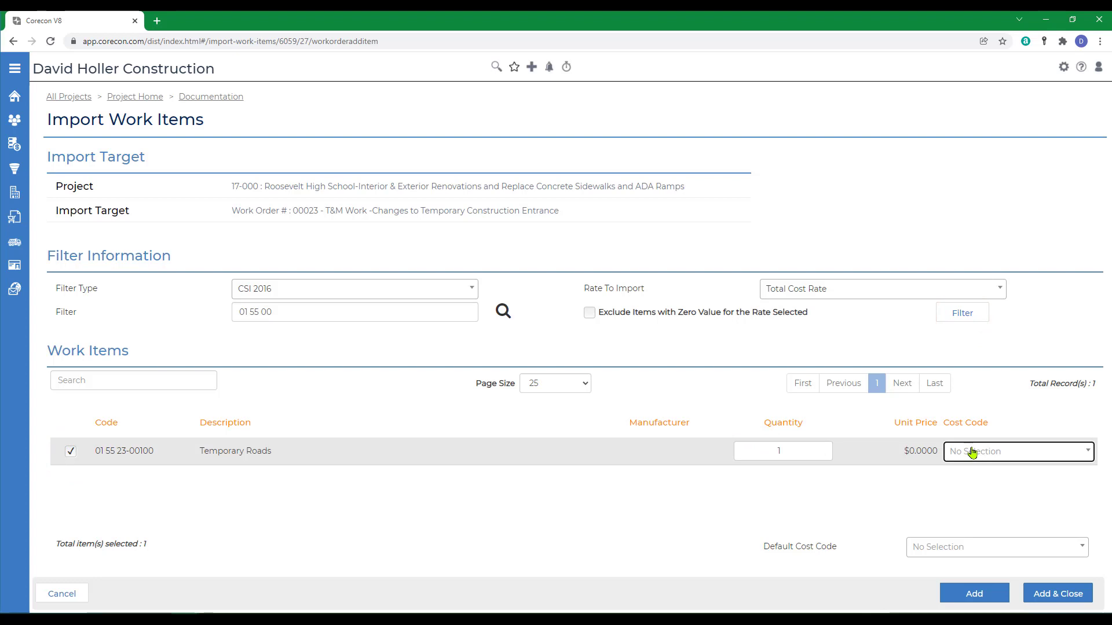
{"action": "scroll", "coordinate": [965, 534], "scroll_direction": "down", "scroll_amount": 10}
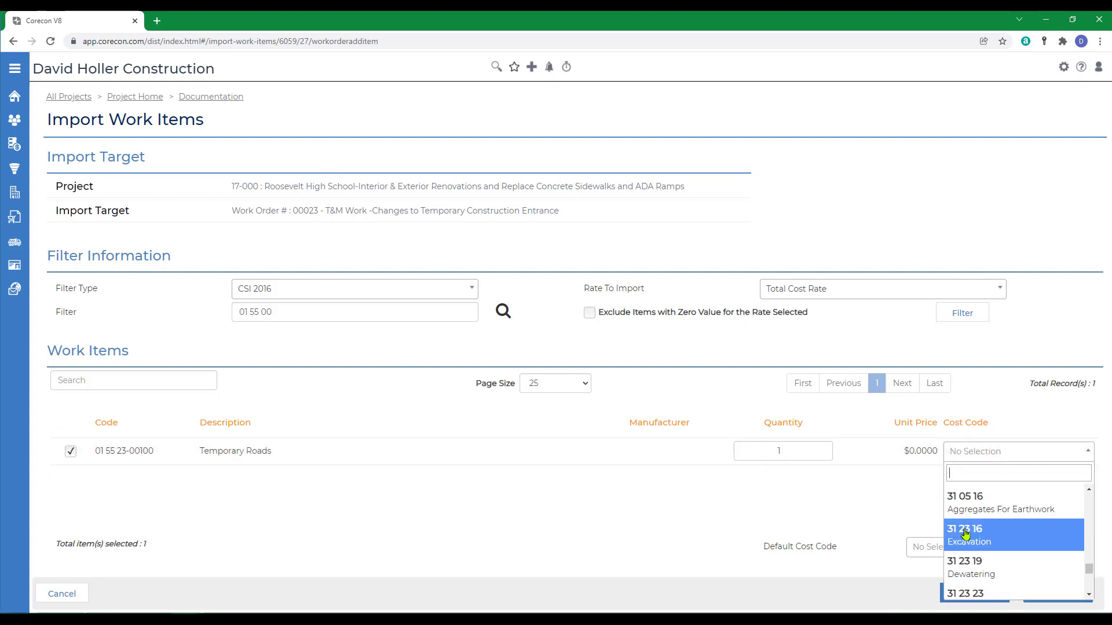
{"action": "left_click", "coordinate": [965, 534]}
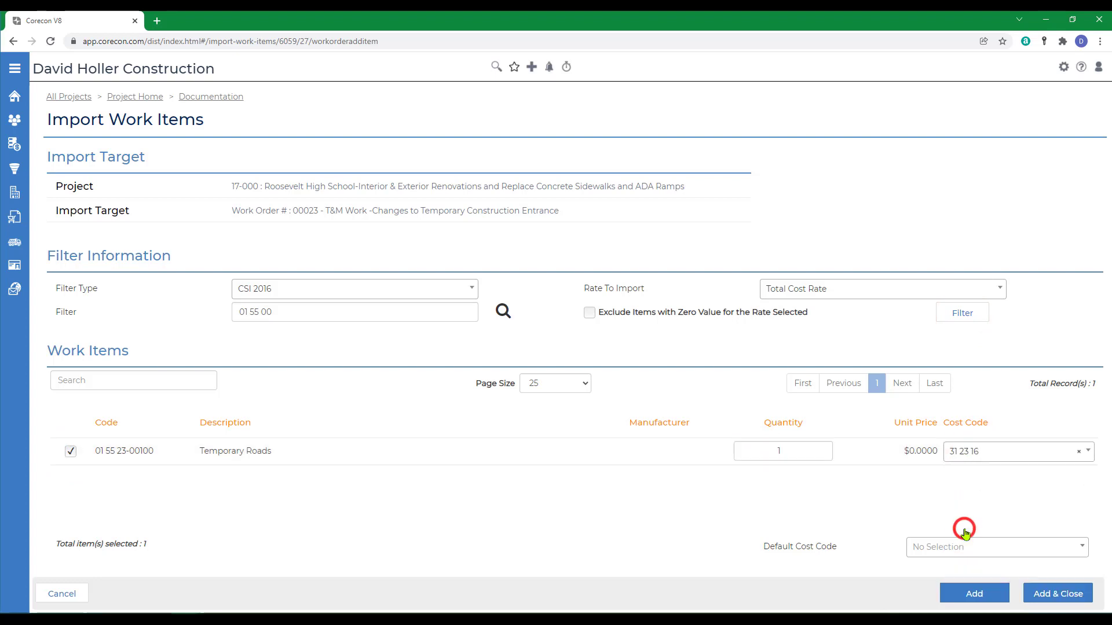
{"action": "left_click", "coordinate": [1056, 595]}
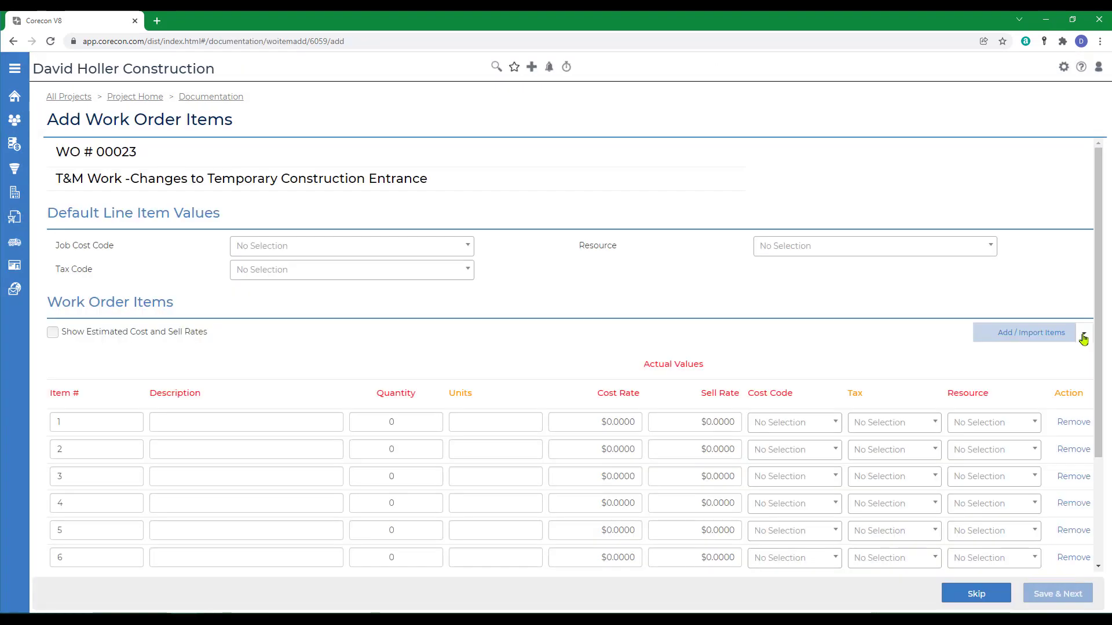
Start importing labor items and search the list for "flag".
{"action": "left_click", "coordinate": [1082, 335]}
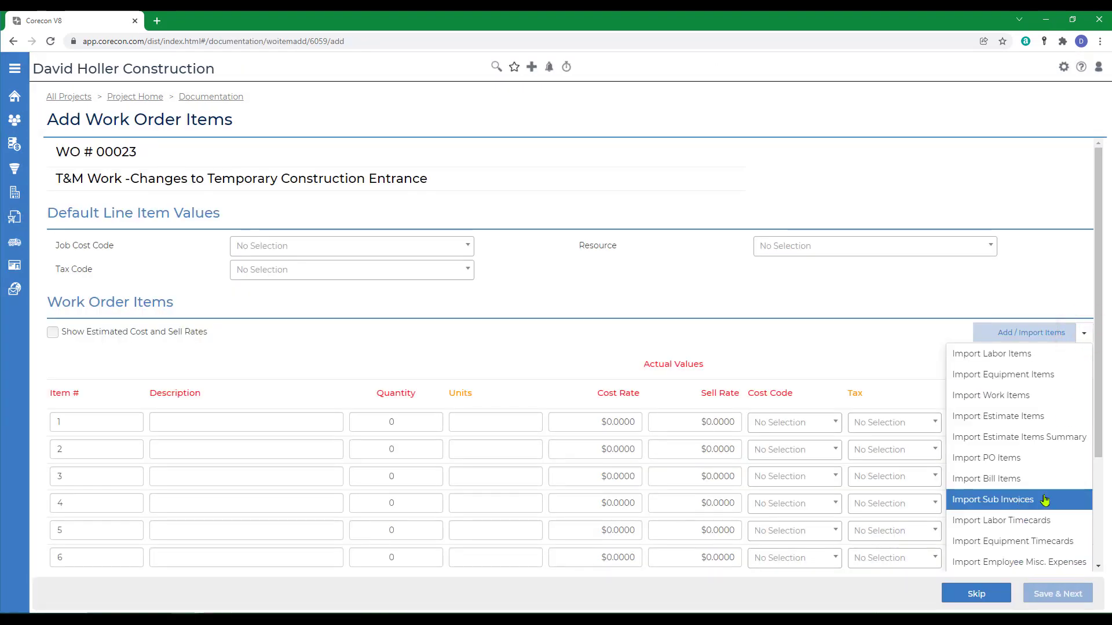
{"action": "scroll", "coordinate": [1043, 500], "scroll_direction": "down", "scroll_amount": 3}
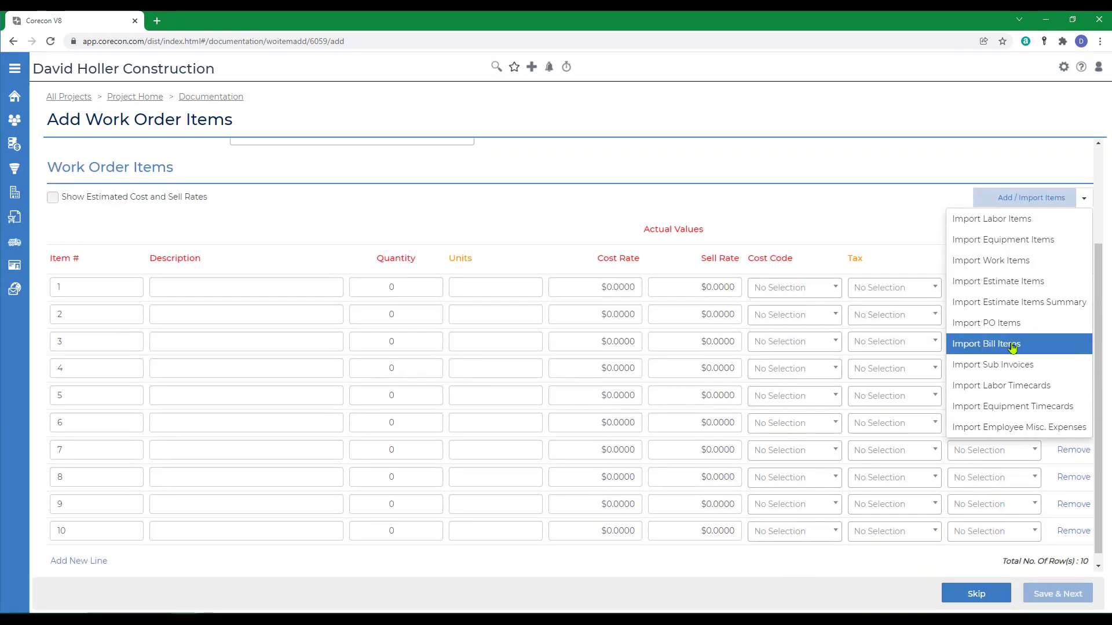
{"action": "left_click", "coordinate": [990, 220]}
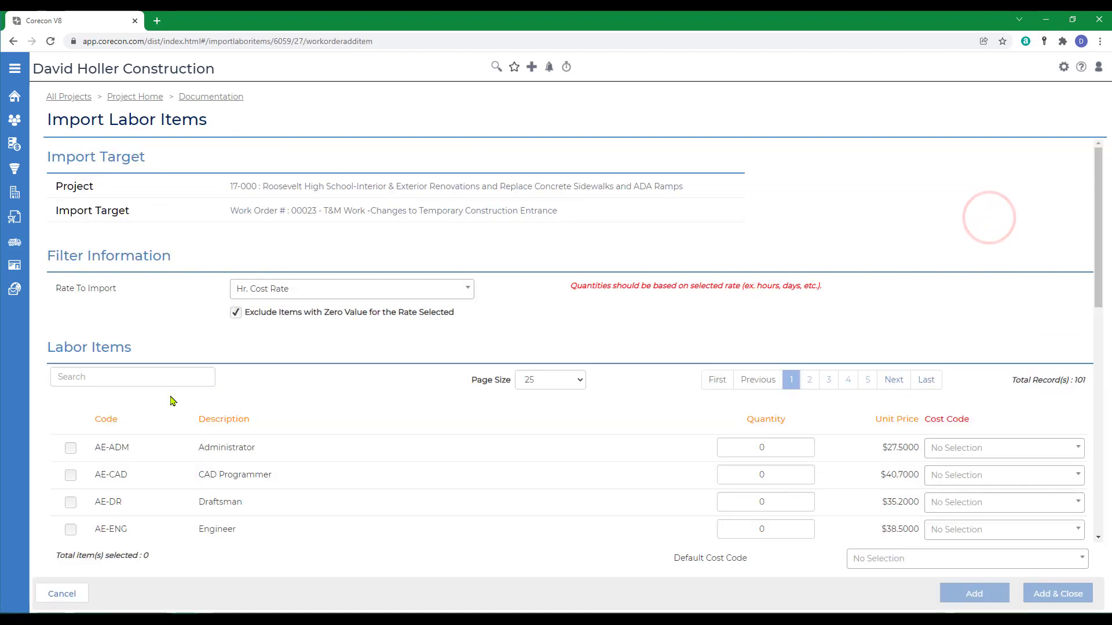
{"action": "left_click", "coordinate": [142, 378]}
{"action": "type", "text": "flag"}
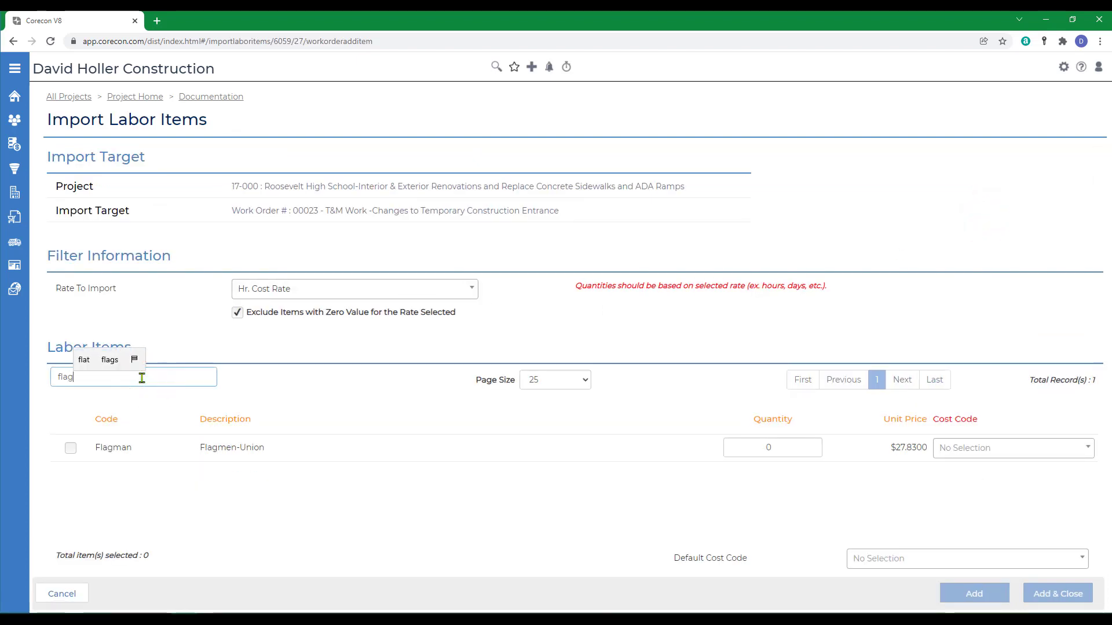
Import the Flagmen-Union labor item with quantity 2 and cost code 31 23 16 into the work order.
{"action": "left_click", "coordinate": [71, 447]}
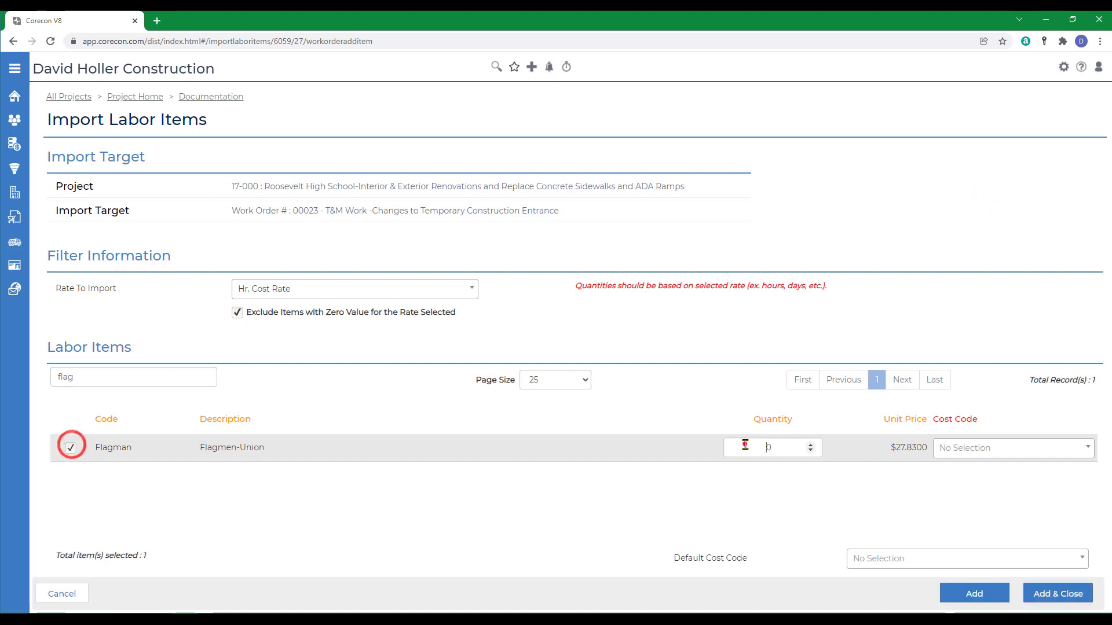
{"action": "left_click", "coordinate": [745, 445]}
{"action": "type", "text": "2"}
{"action": "left_click", "coordinate": [988, 441]}
{"action": "scroll", "coordinate": [973, 510], "scroll_direction": "down", "scroll_amount": 5}
{"action": "left_click", "coordinate": [963, 521]}
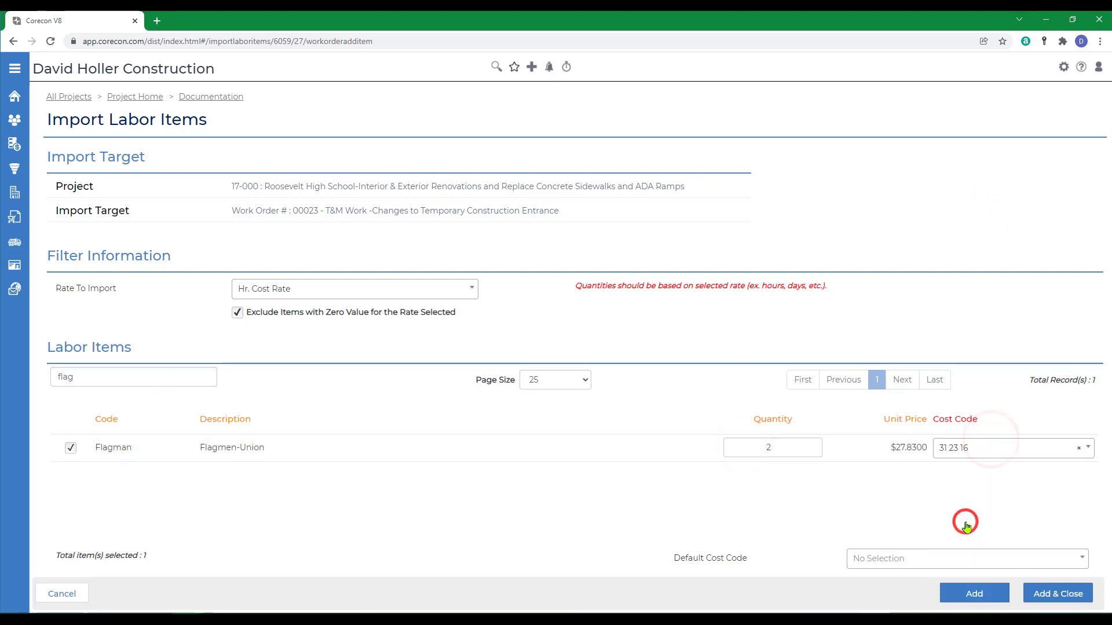
{"action": "left_click", "coordinate": [975, 593]}
{"action": "left_click", "coordinate": [702, 157]}
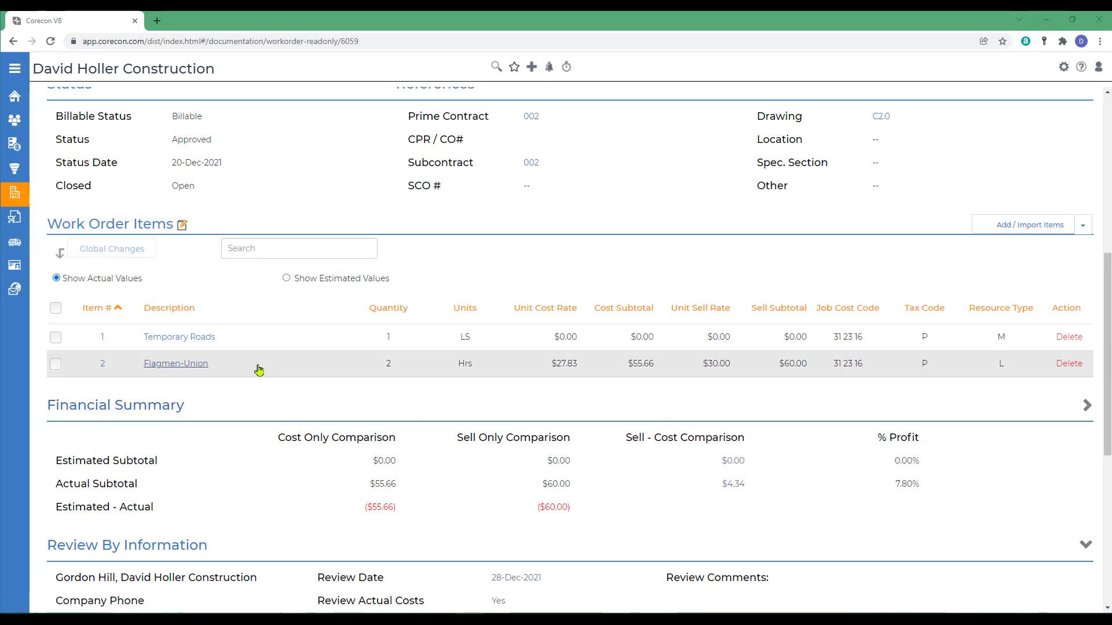
Set the Temporary Roads item's estimated quantity to 1 with unit cost and sell rates of $2,000, and save it.
{"action": "left_click", "coordinate": [159, 341]}
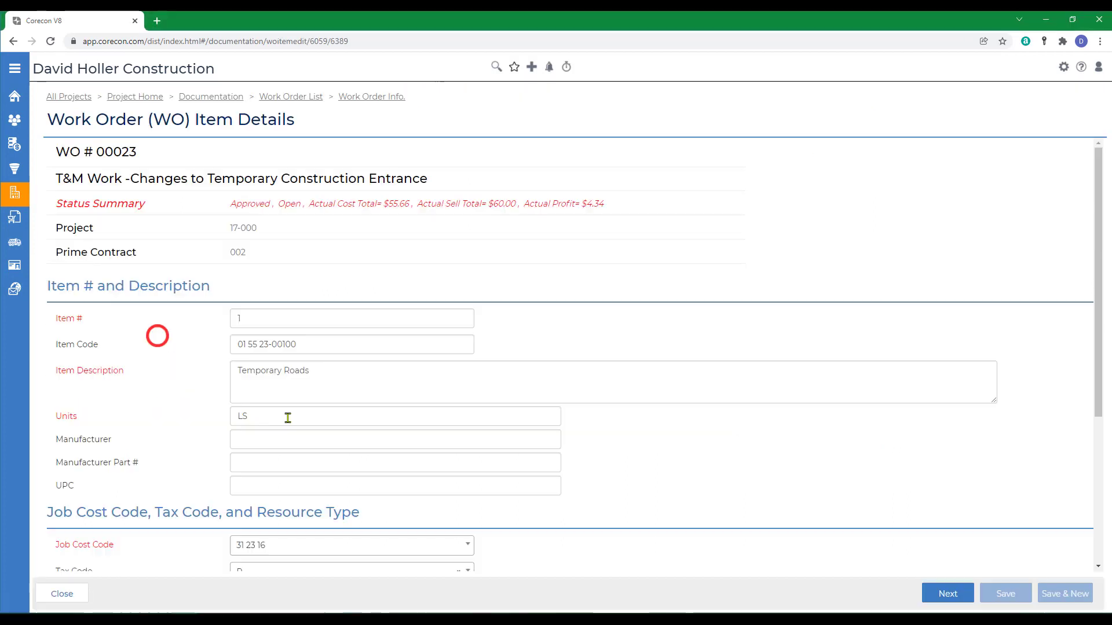
{"action": "scroll", "coordinate": [285, 417], "scroll_direction": "down", "scroll_amount": 4}
{"action": "left_click", "coordinate": [265, 447]}
{"action": "left_click", "coordinate": [484, 443]}
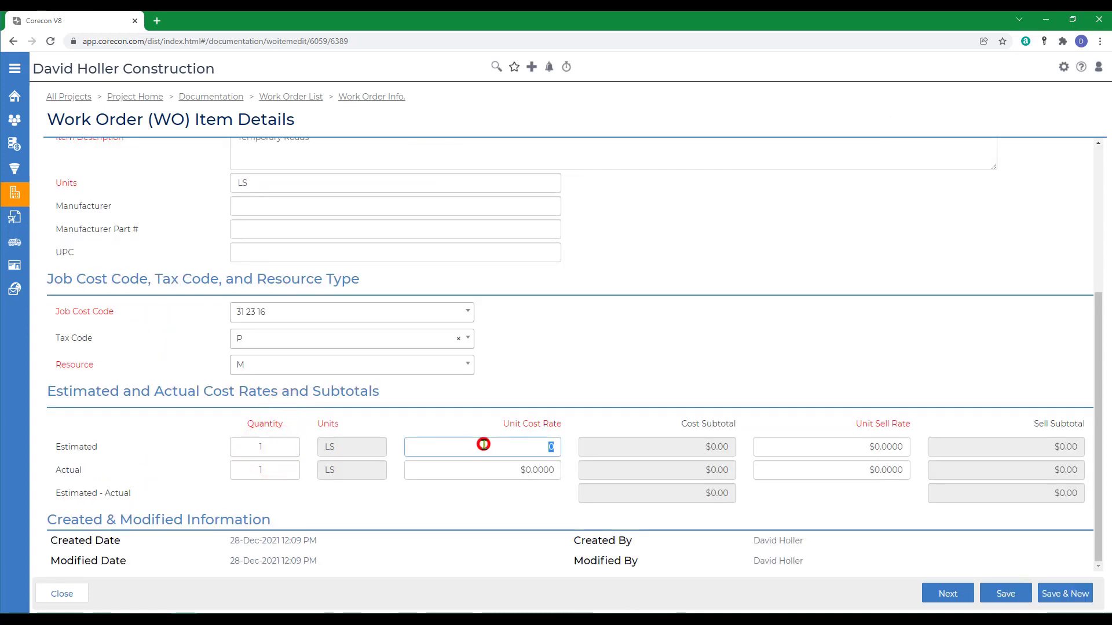
{"action": "type", "text": "2000"}
{"action": "key", "text": "Tab"}
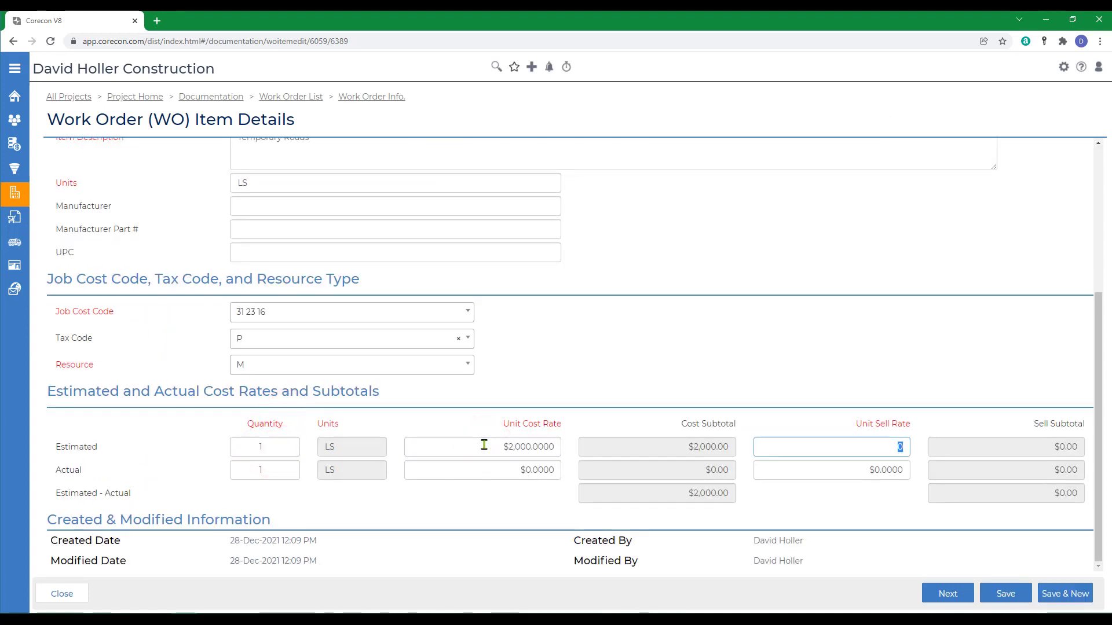
{"action": "key", "text": "Tab"}
{"action": "left_click", "coordinate": [1002, 595]}
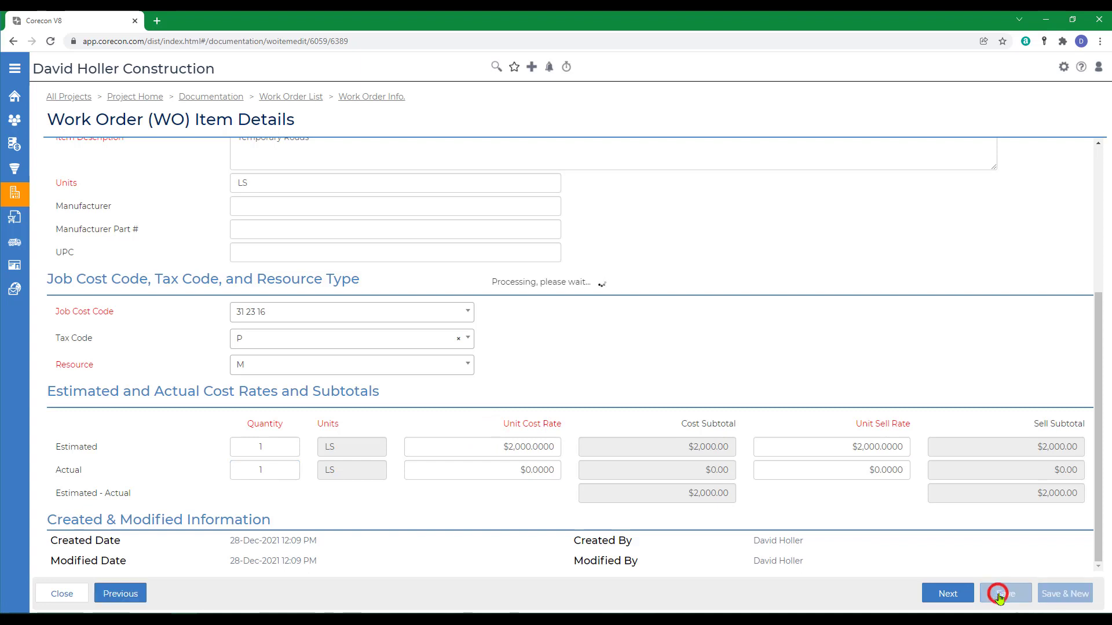
Give the Flagmen-Union item an estimated quantity of 24 with $35 unit cost and sell rates, save, and show the work order's estimated values.
{"action": "left_click", "coordinate": [941, 601]}
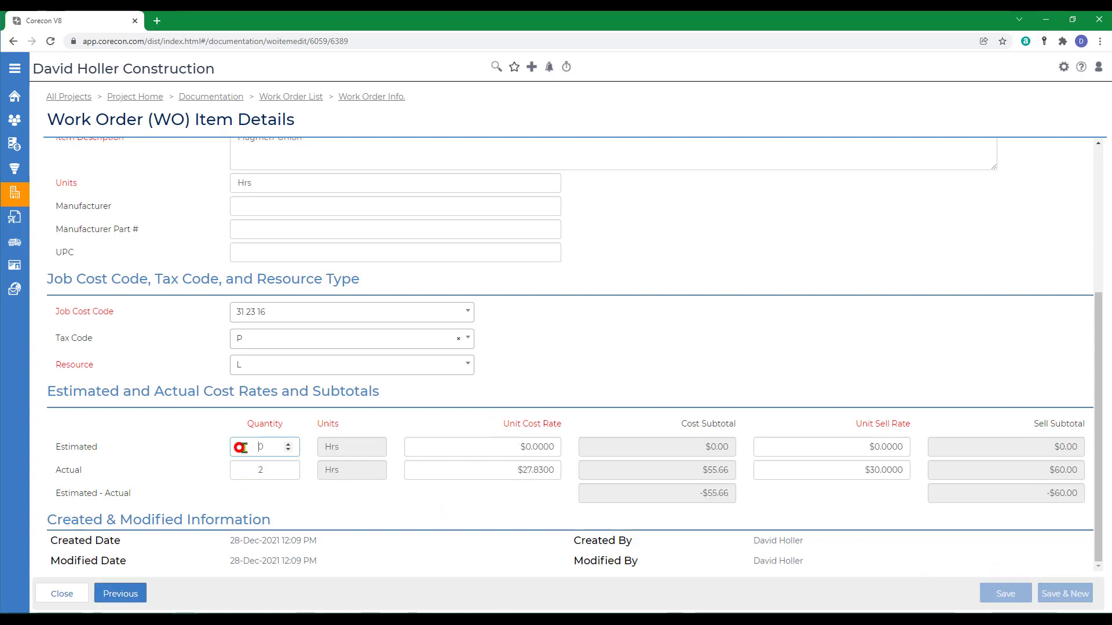
{"action": "type", "text": "24"}
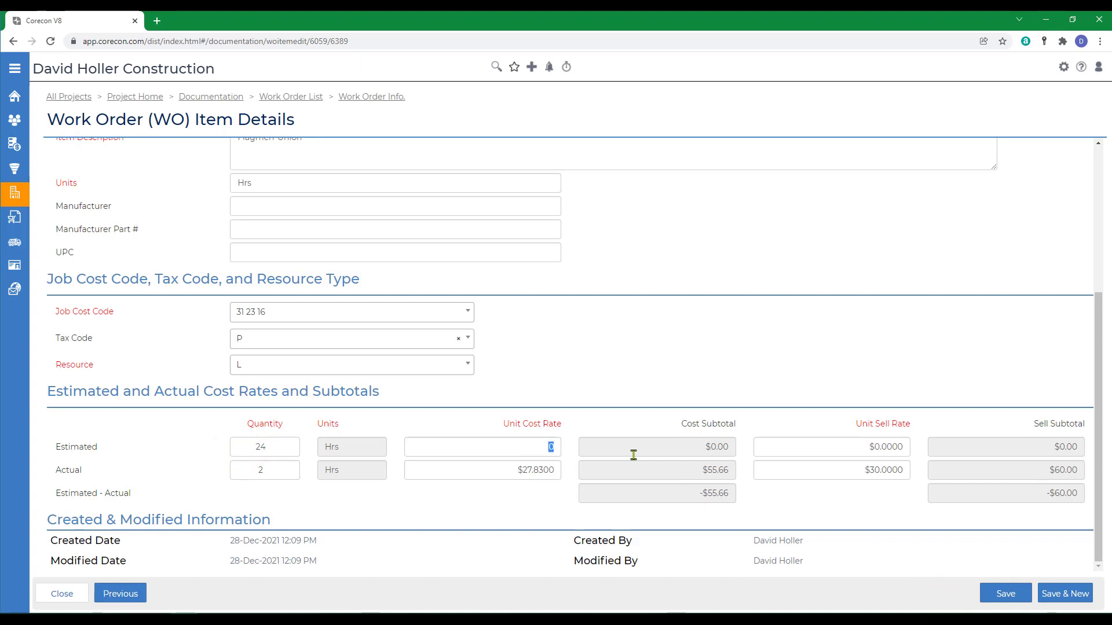
{"action": "type", "text": "35"}
{"action": "key", "text": "Tab"}
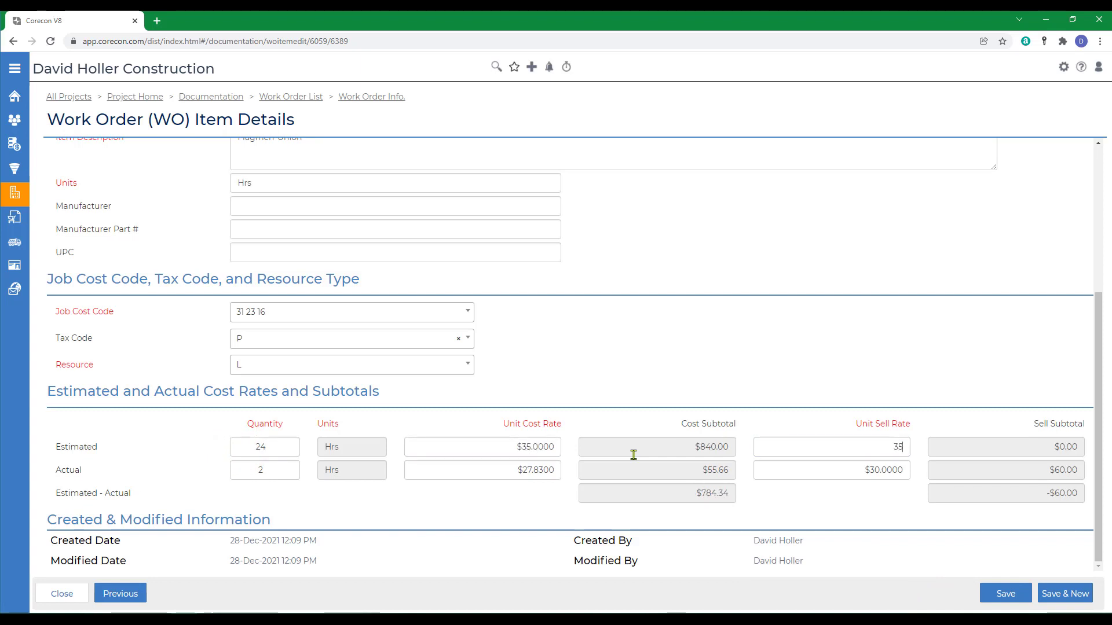
{"action": "type", "text": "35.0"}
{"action": "left_click", "coordinate": [1006, 593]}
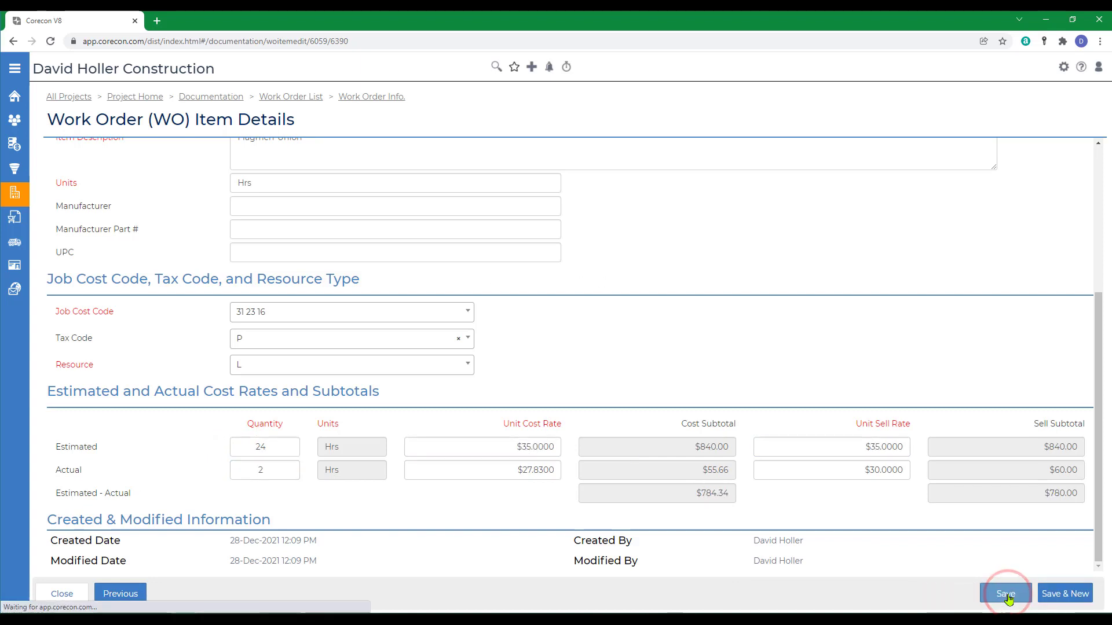
{"action": "left_click", "coordinate": [372, 97]}
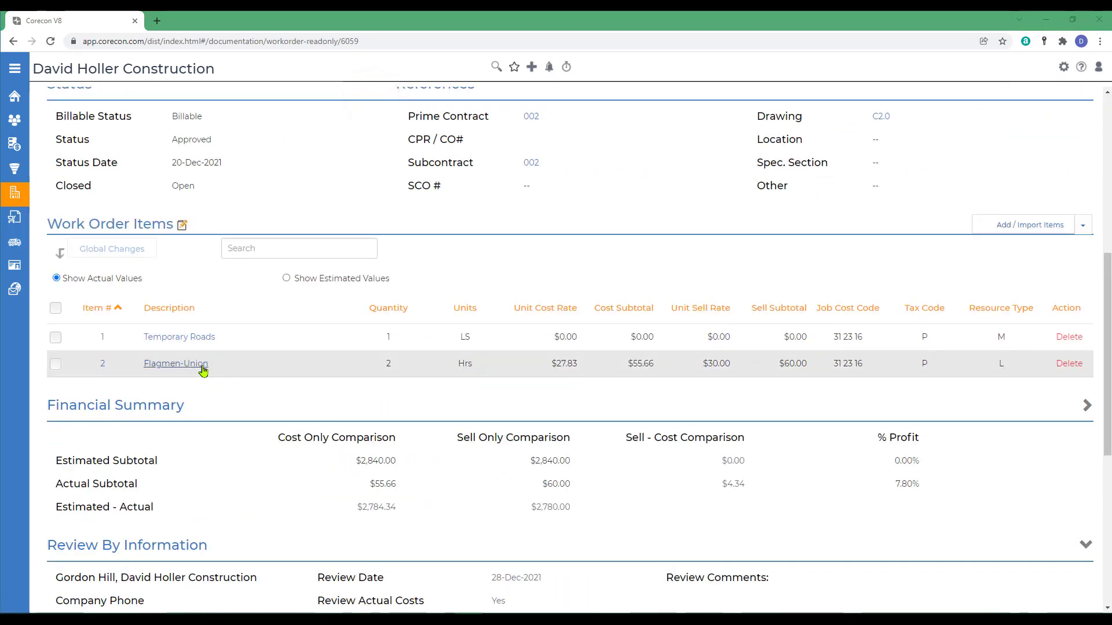
{"action": "left_click", "coordinate": [285, 280]}
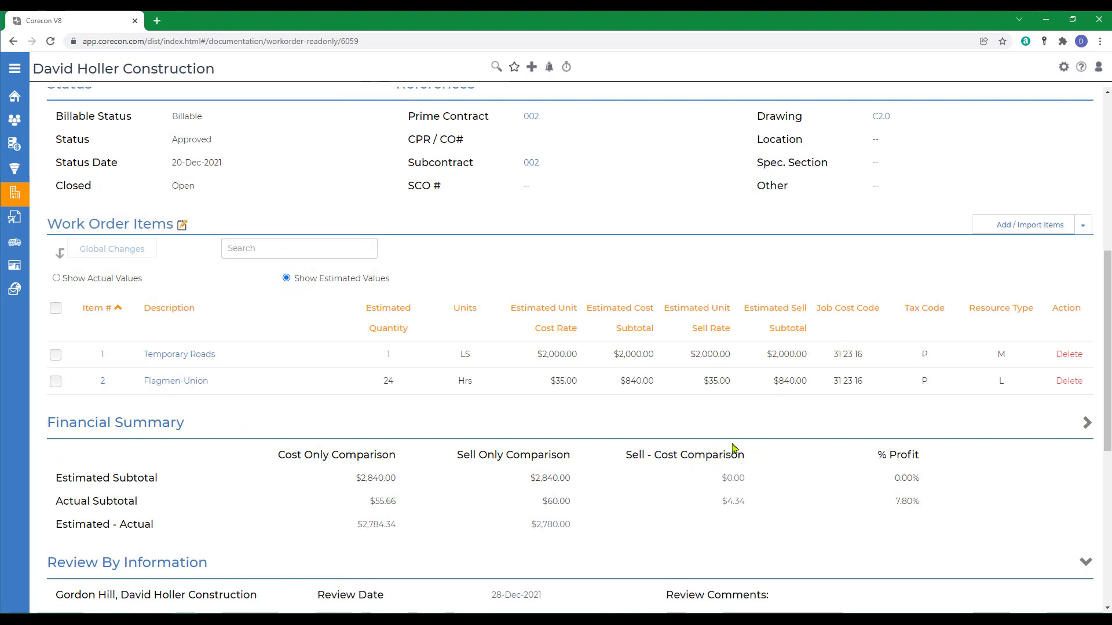
Generate the work order proposal report as a PDF using the Default with Estimated Totals template, view it, and close it.
{"action": "scroll", "coordinate": [733, 449], "scroll_direction": "up", "scroll_amount": 7}
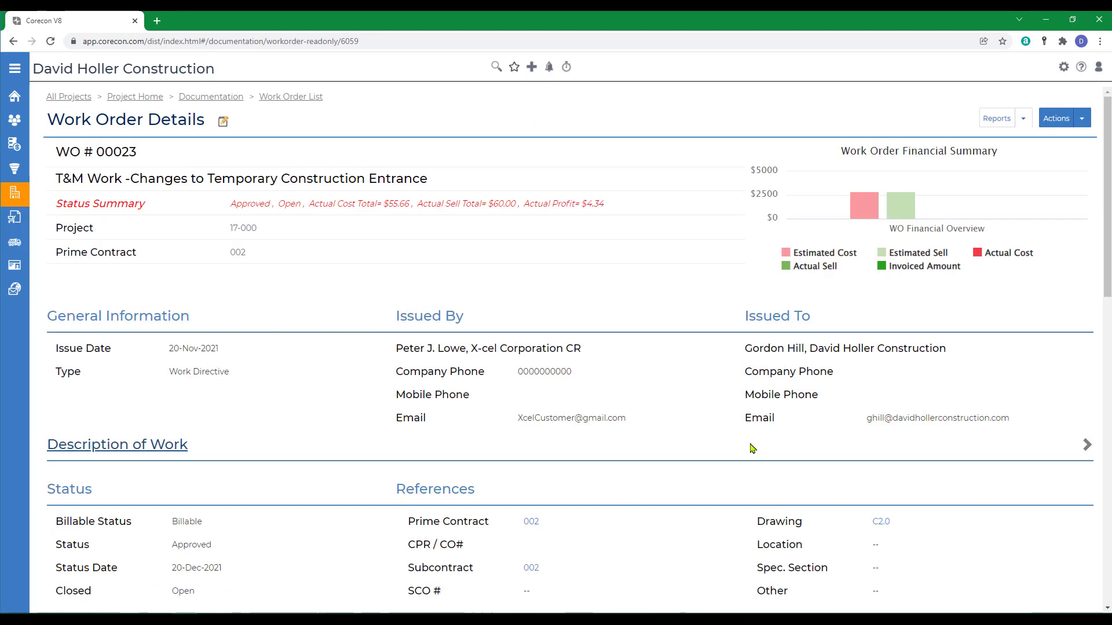
{"action": "left_click", "coordinate": [1023, 120]}
{"action": "left_click", "coordinate": [994, 140]}
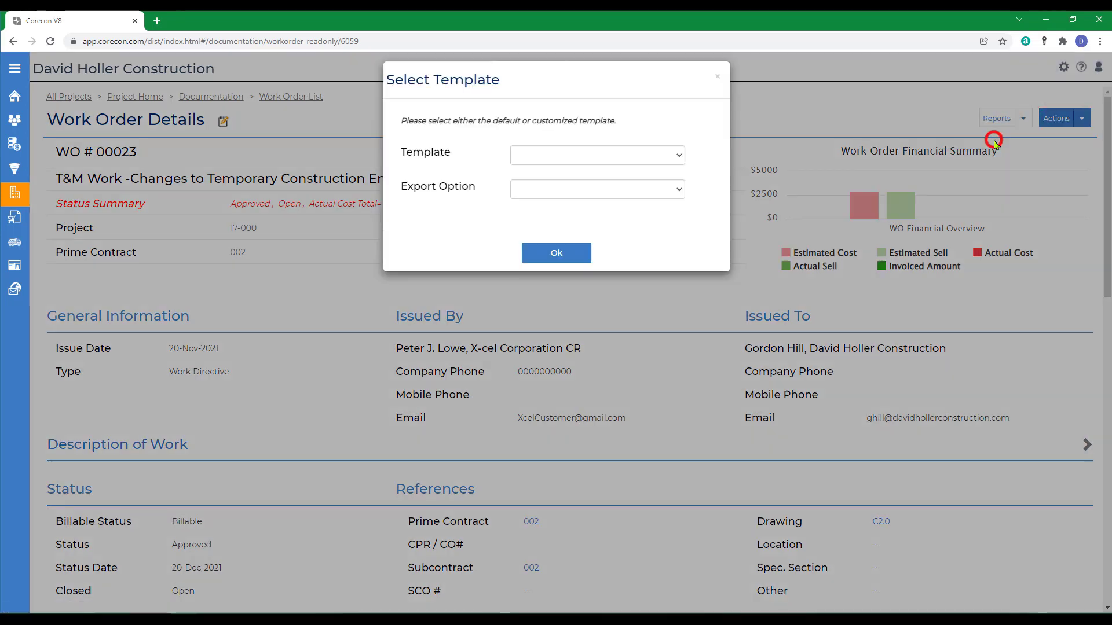
{"action": "left_click", "coordinate": [560, 155]}
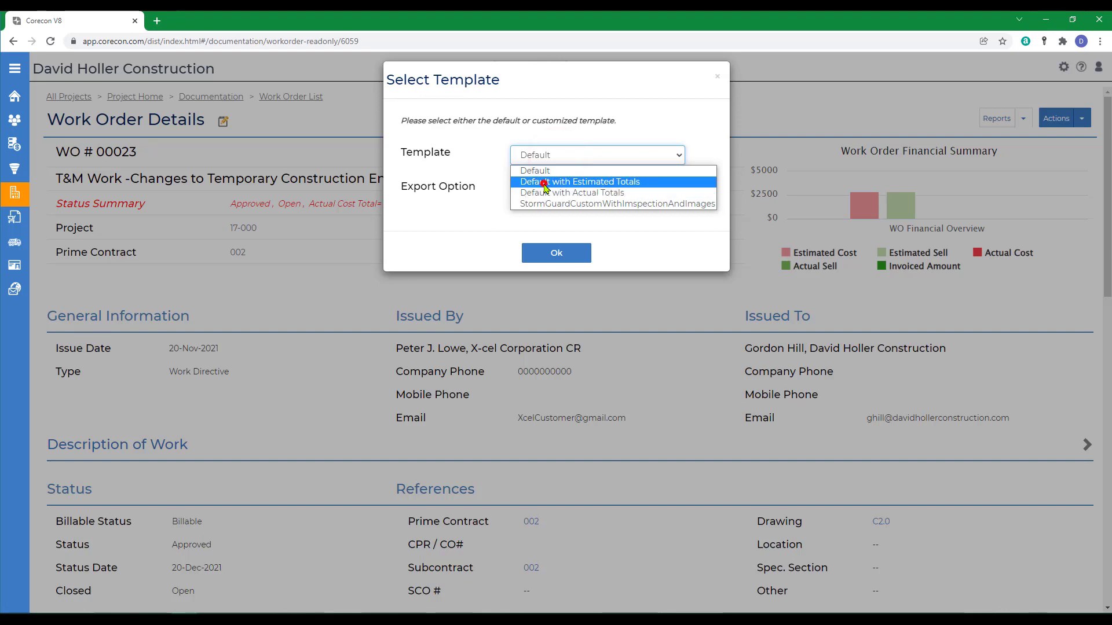
{"action": "left_click", "coordinate": [545, 183]}
{"action": "left_click", "coordinate": [541, 189]}
{"action": "left_click", "coordinate": [546, 225]}
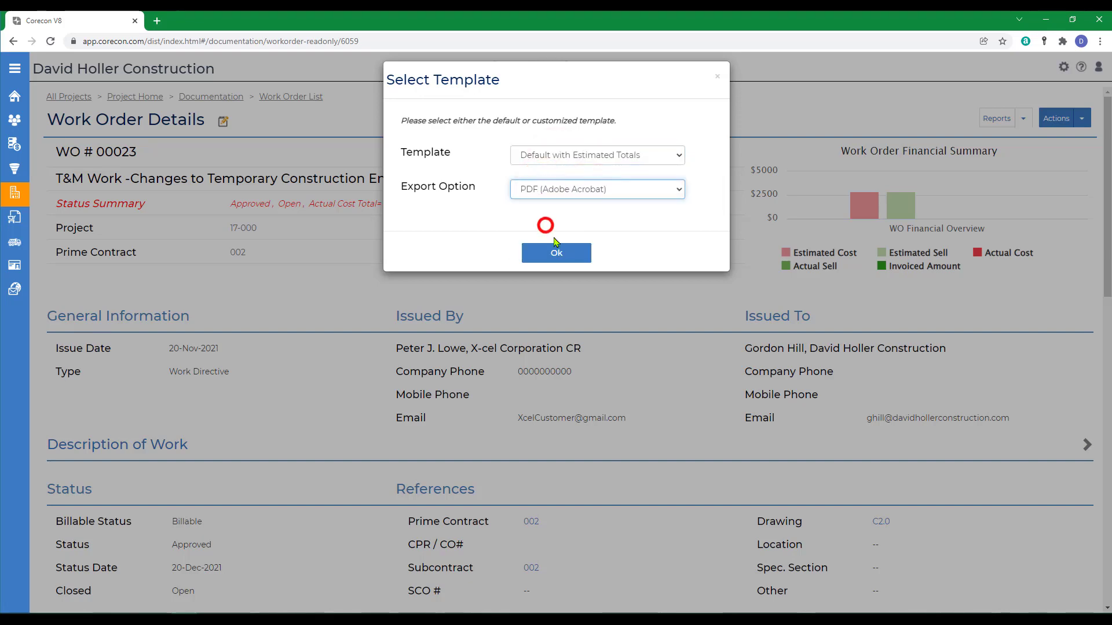
{"action": "left_click", "coordinate": [556, 254]}
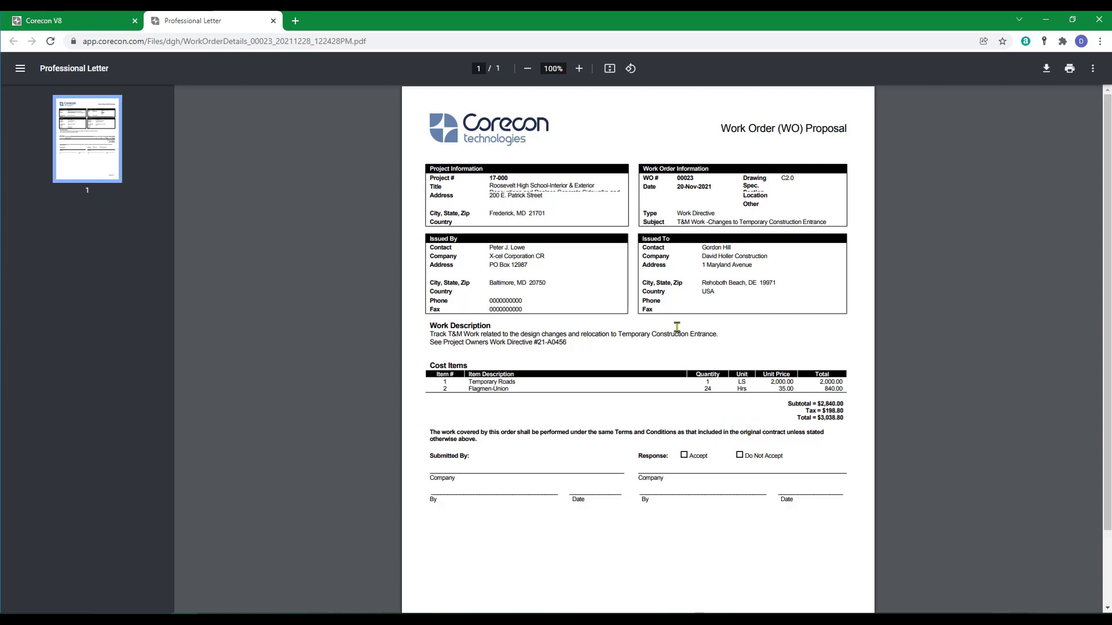
{"action": "left_click", "coordinate": [274, 21]}
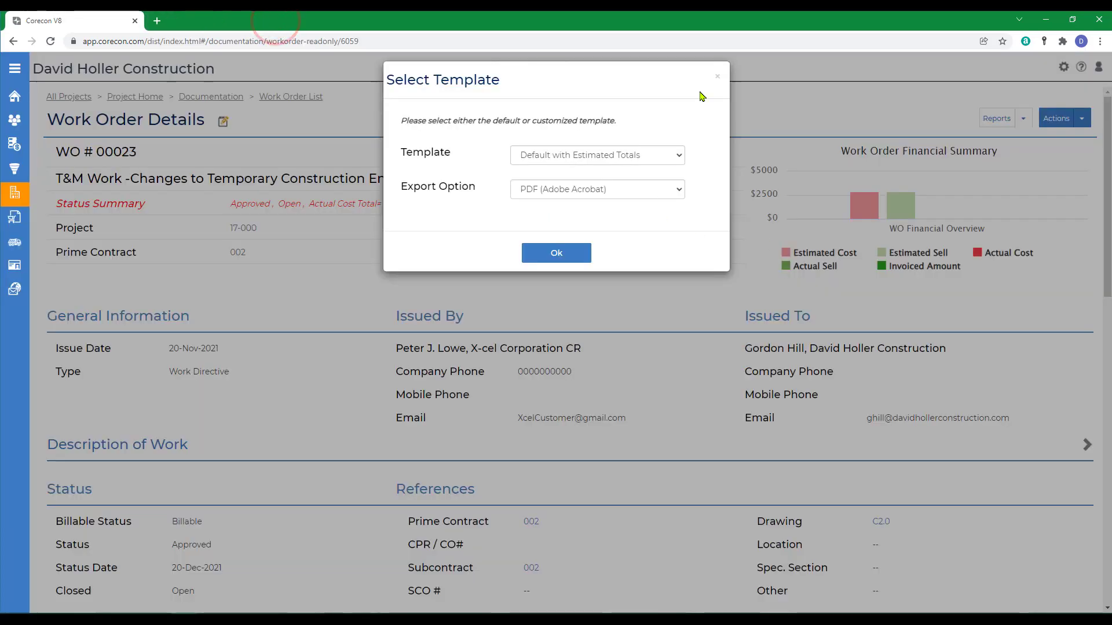
{"action": "left_click", "coordinate": [715, 82]}
Show the work order items' actual values and import the cost to date transactions into the work order.
{"action": "scroll", "coordinate": [683, 283], "scroll_direction": "down", "scroll_amount": 7}
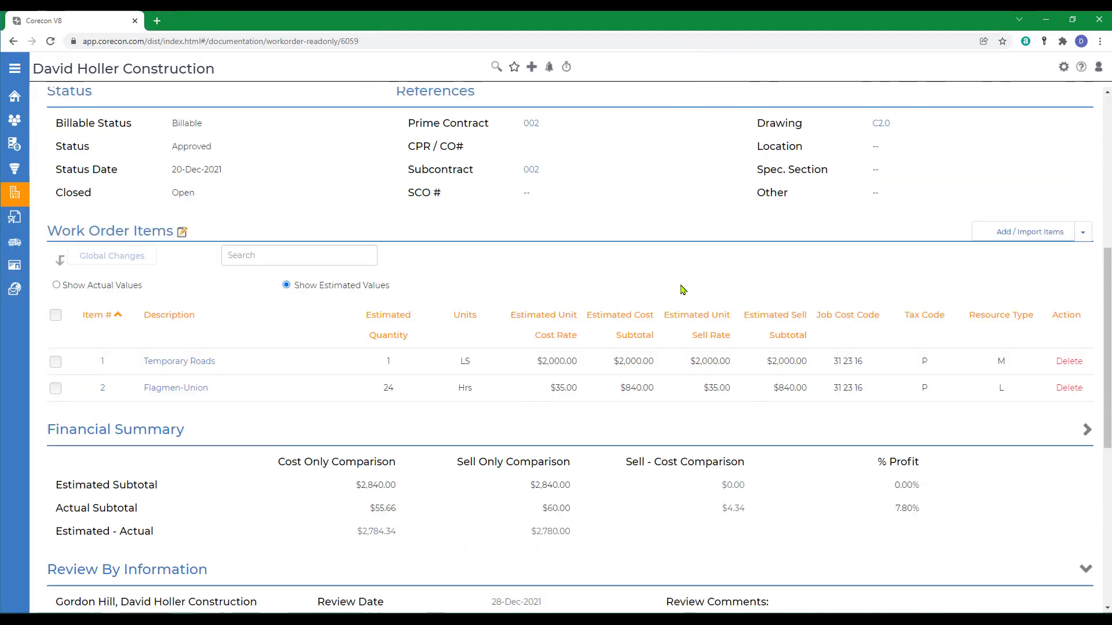
{"action": "scroll", "coordinate": [711, 482], "scroll_direction": "down", "scroll_amount": 7}
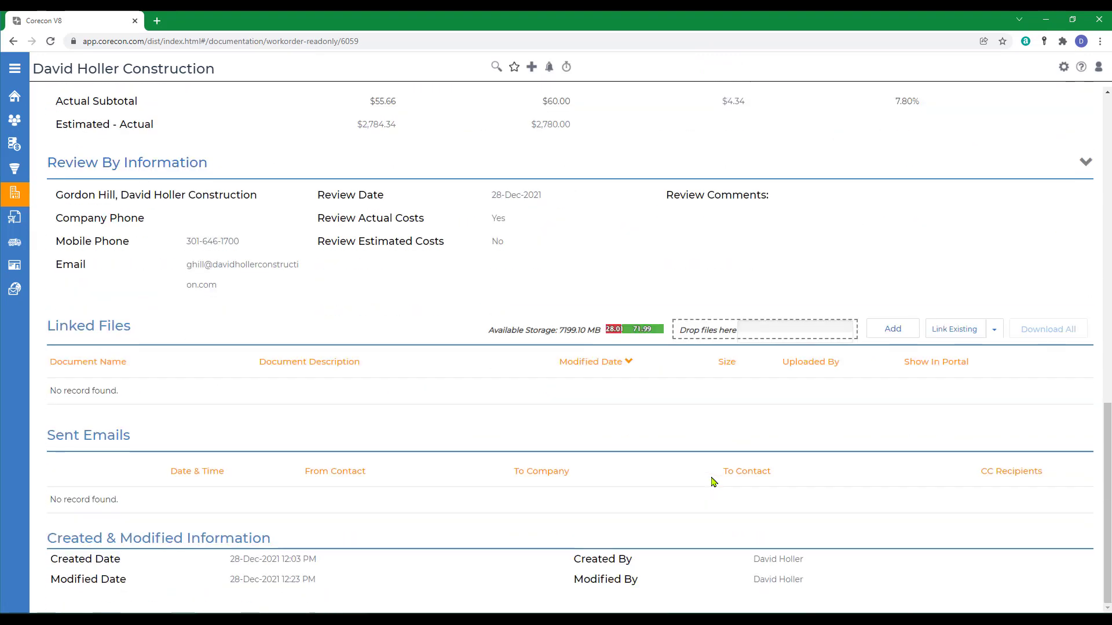
{"action": "scroll", "coordinate": [714, 482], "scroll_direction": "up", "scroll_amount": 10}
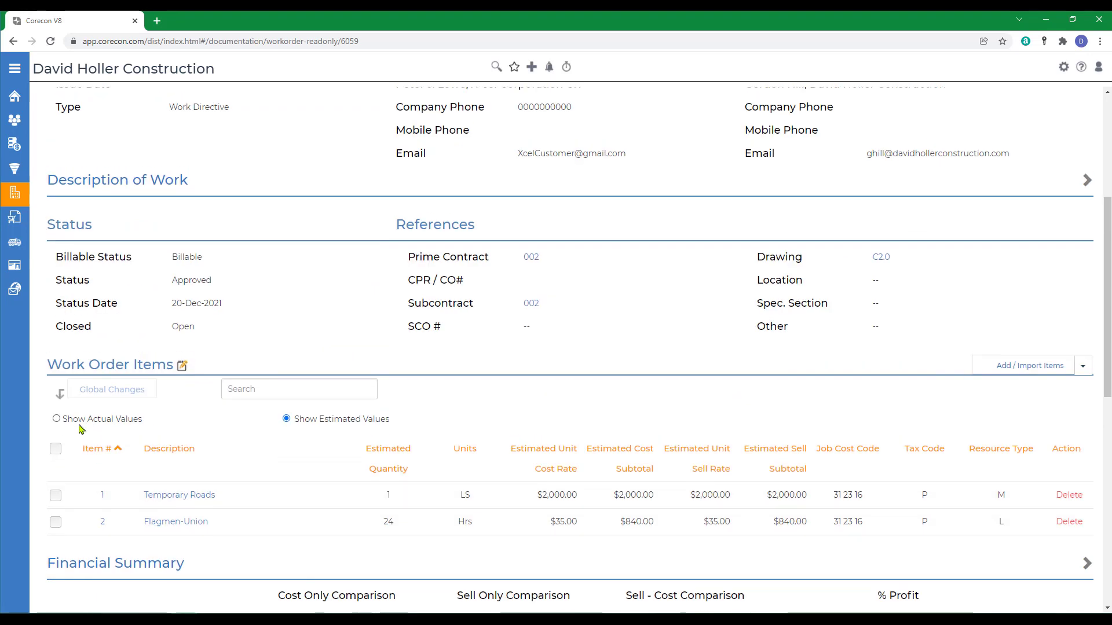
{"action": "left_click", "coordinate": [58, 419]}
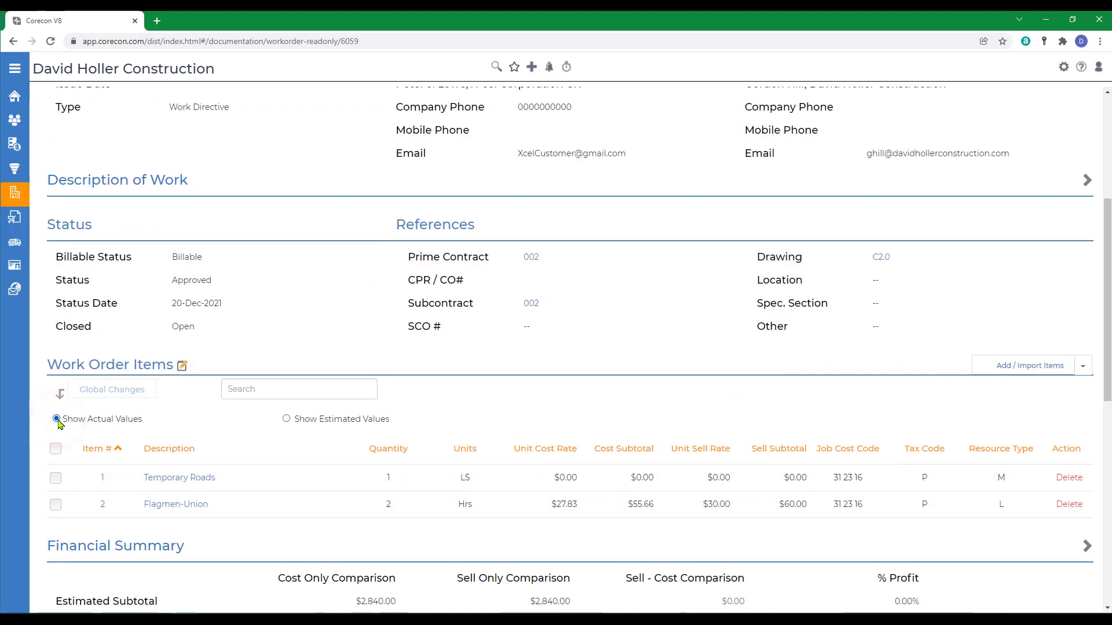
{"action": "left_click", "coordinate": [1082, 369]}
{"action": "scroll", "coordinate": [1092, 414], "scroll_direction": "down", "scroll_amount": 7}
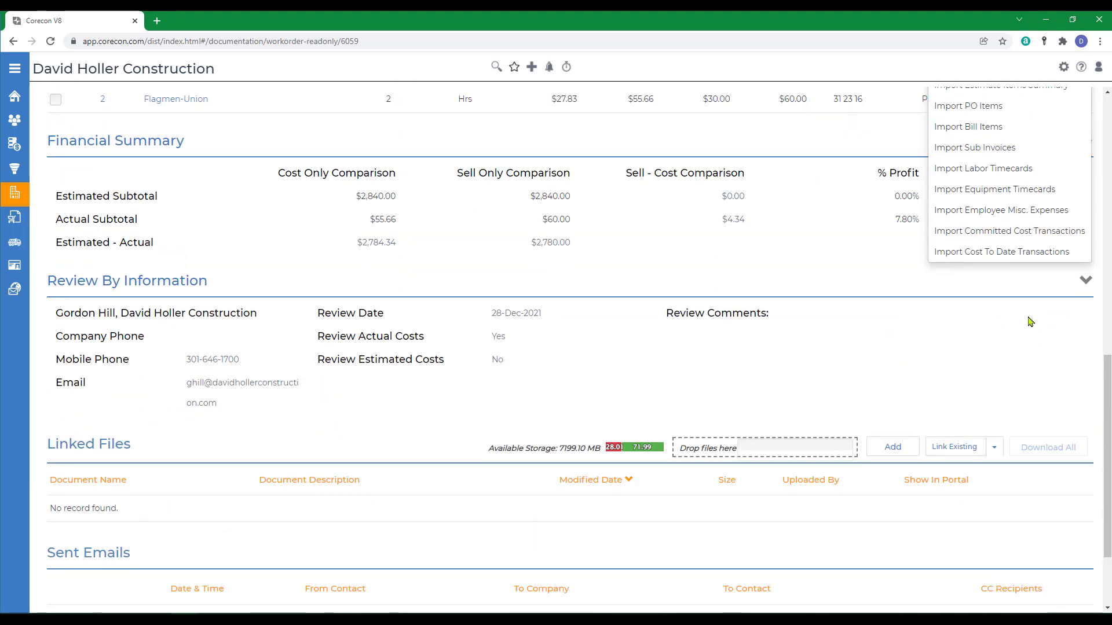
{"action": "left_click", "coordinate": [976, 253]}
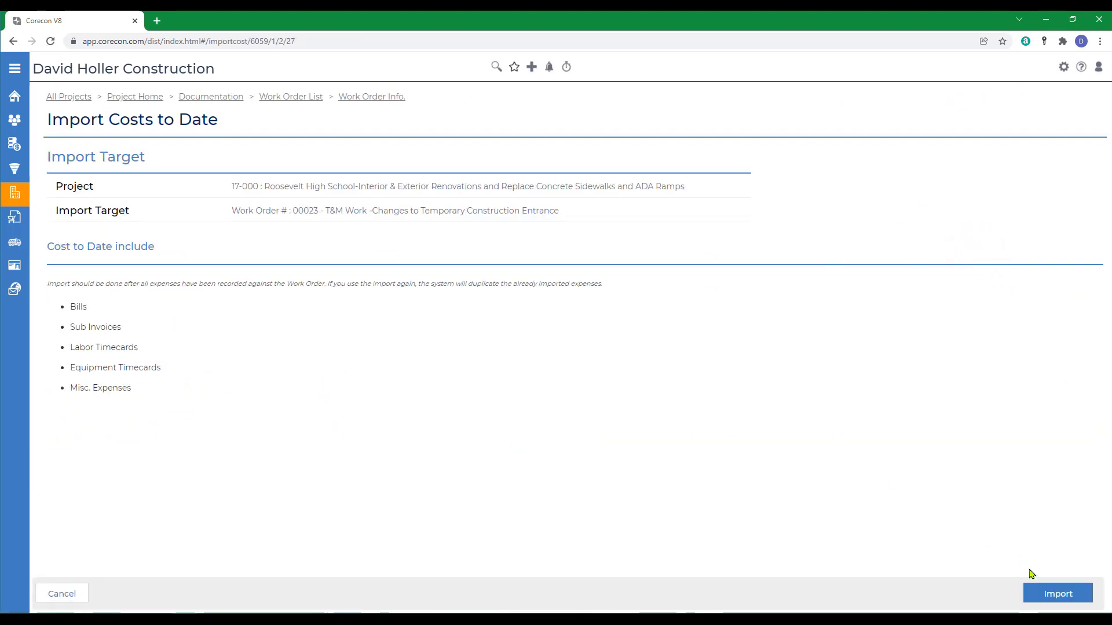
{"action": "left_click", "coordinate": [1059, 599]}
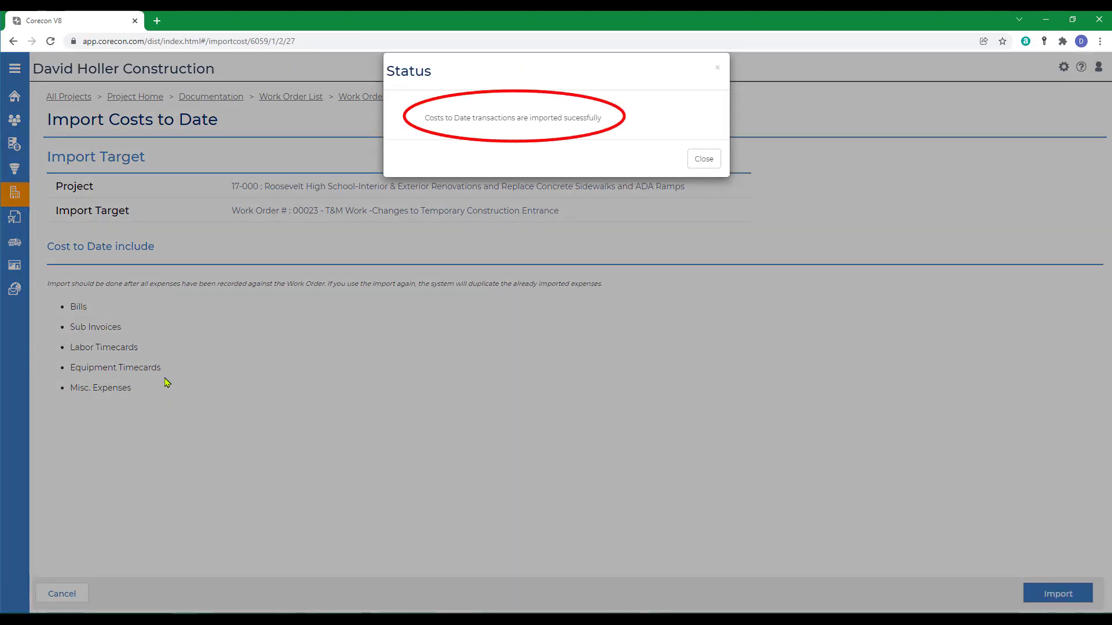
{"action": "left_click", "coordinate": [704, 159]}
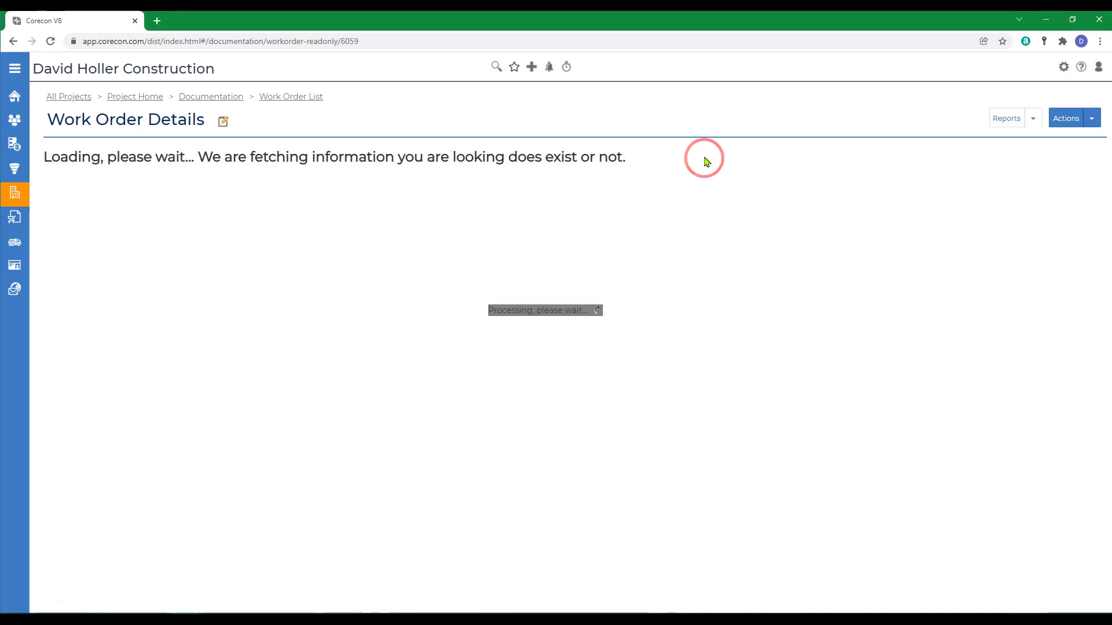
Select the Temporary Roads and Flagmen-Union items and delete them together from the work order.
{"action": "scroll", "coordinate": [612, 355], "scroll_direction": "down", "scroll_amount": 9}
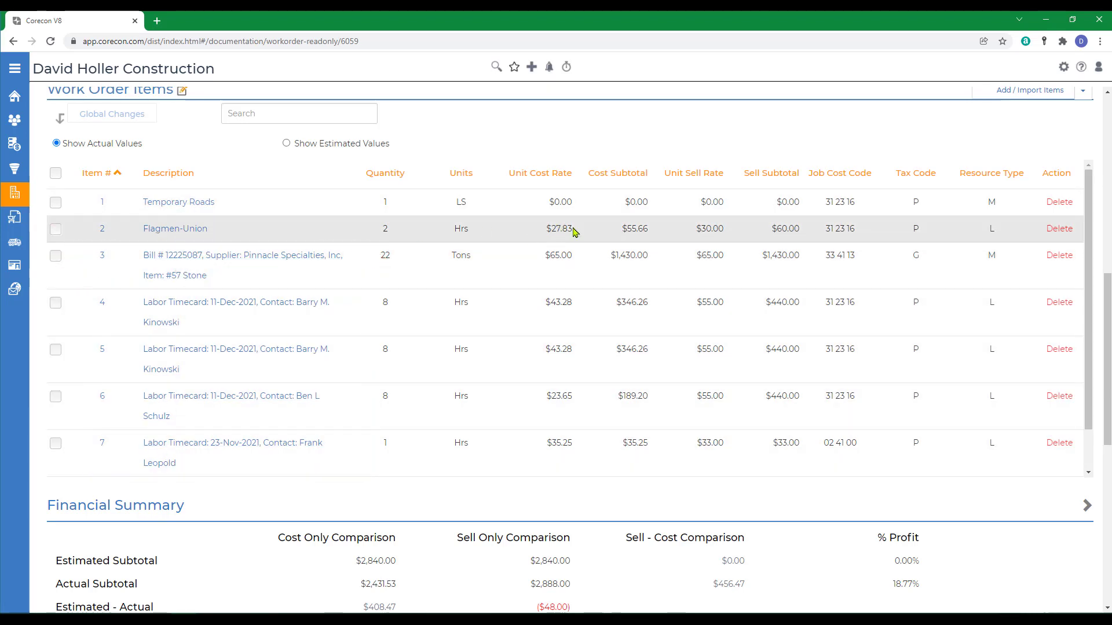
{"action": "left_click", "coordinate": [56, 229]}
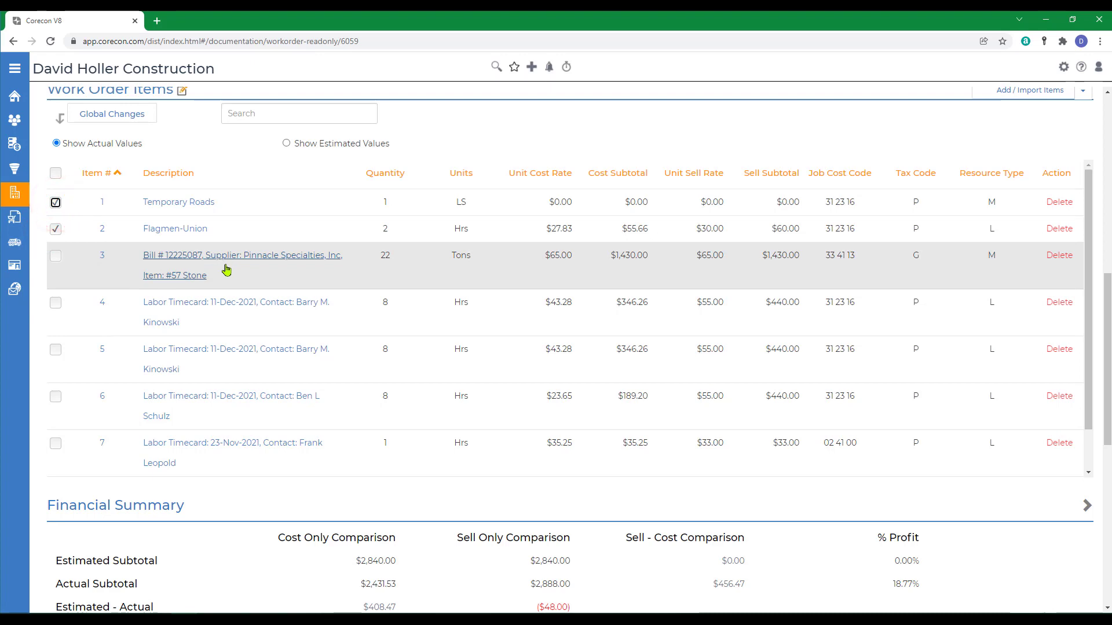
{"action": "left_click", "coordinate": [107, 114]}
{"action": "left_click", "coordinate": [191, 200]}
{"action": "left_click", "coordinate": [901, 243]}
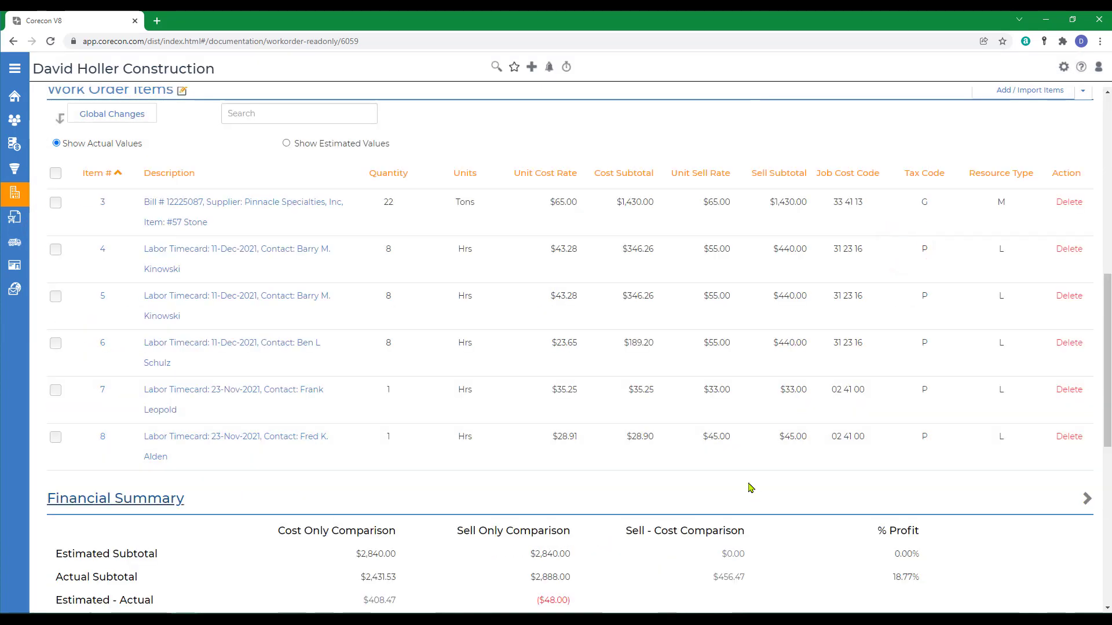
Import the equipment item Dozer, 130 H.P. (RENTAL) at the hourly cost rate with quantity 6 and cost code 31 23 16.
{"action": "scroll", "coordinate": [733, 463], "scroll_direction": "up", "scroll_amount": 3}
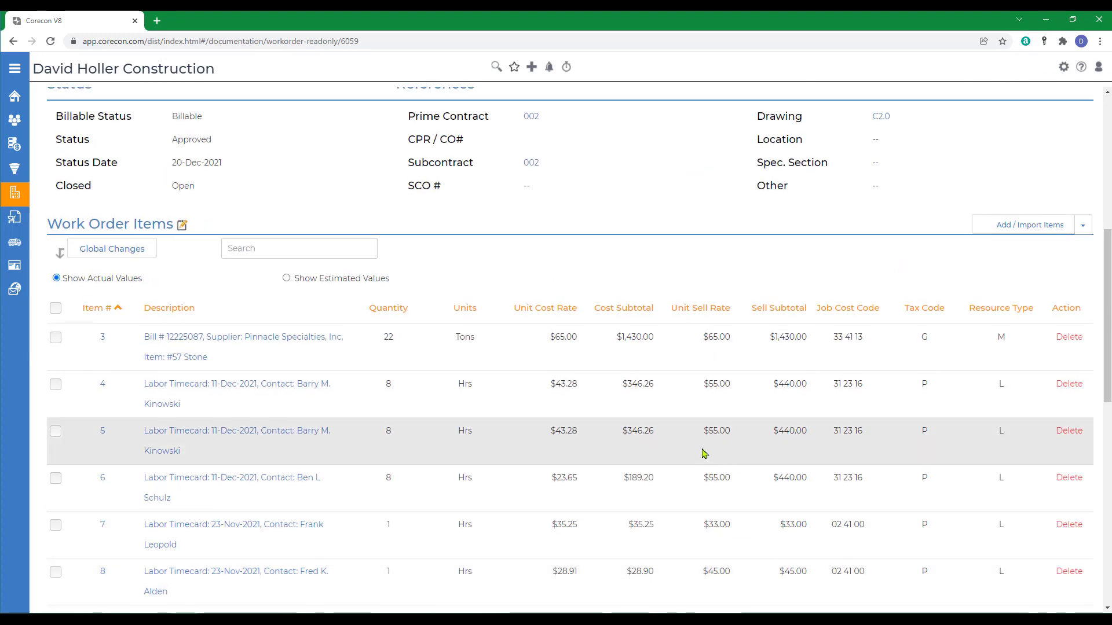
{"action": "scroll", "coordinate": [687, 459], "scroll_direction": "down", "scroll_amount": 2}
{"action": "scroll", "coordinate": [947, 241], "scroll_direction": "up", "scroll_amount": 2}
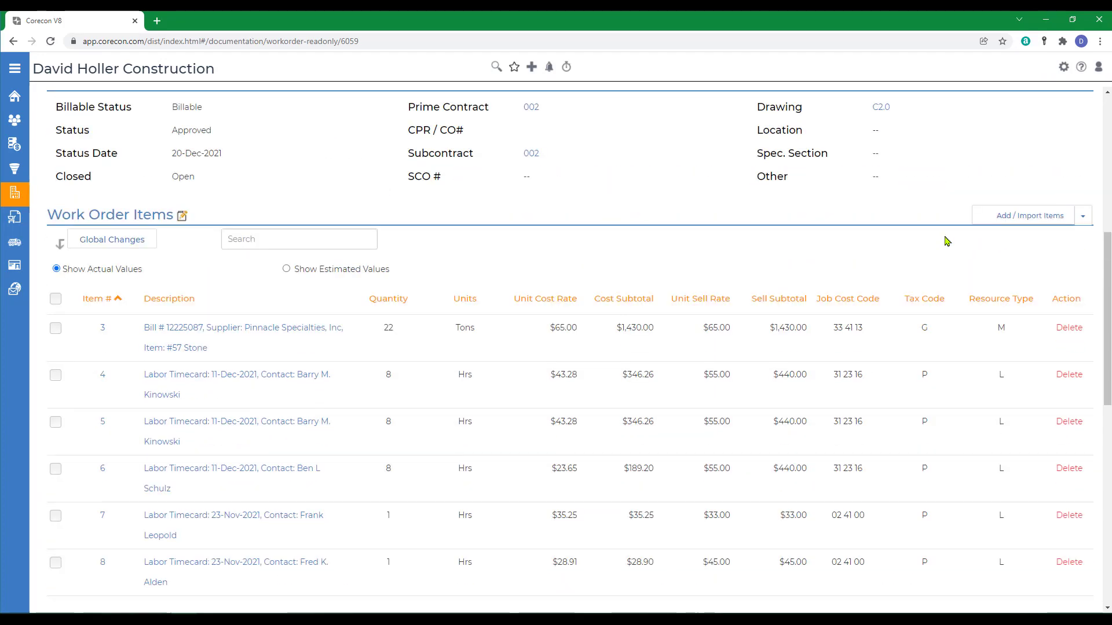
{"action": "left_click", "coordinate": [1081, 227]}
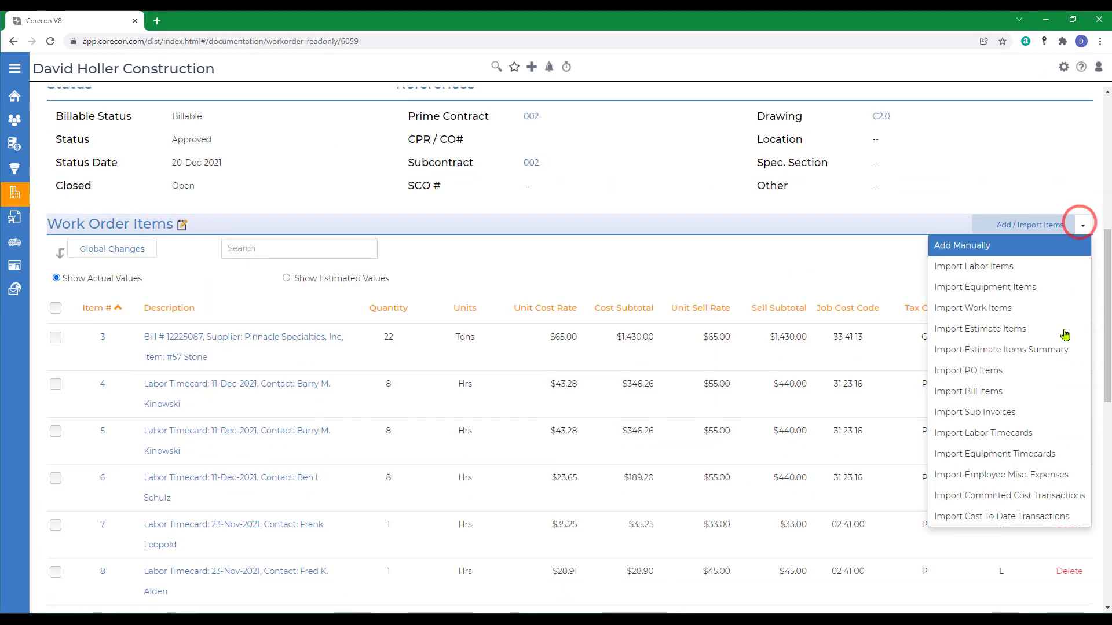
{"action": "left_click", "coordinate": [976, 289]}
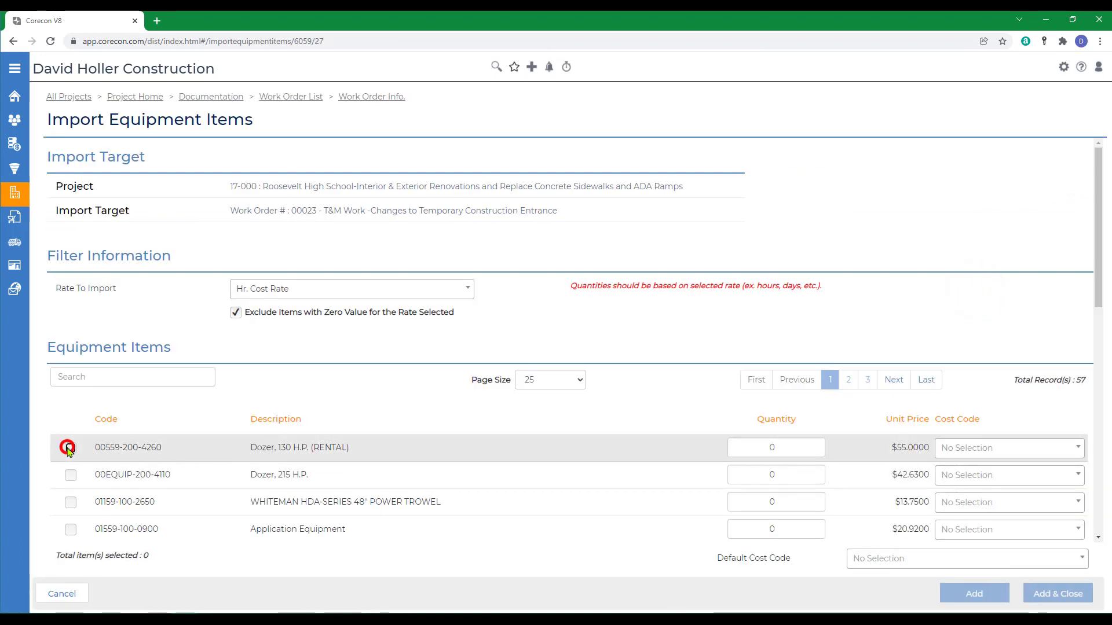
{"action": "left_click", "coordinate": [69, 448]}
{"action": "left_click", "coordinate": [750, 447]}
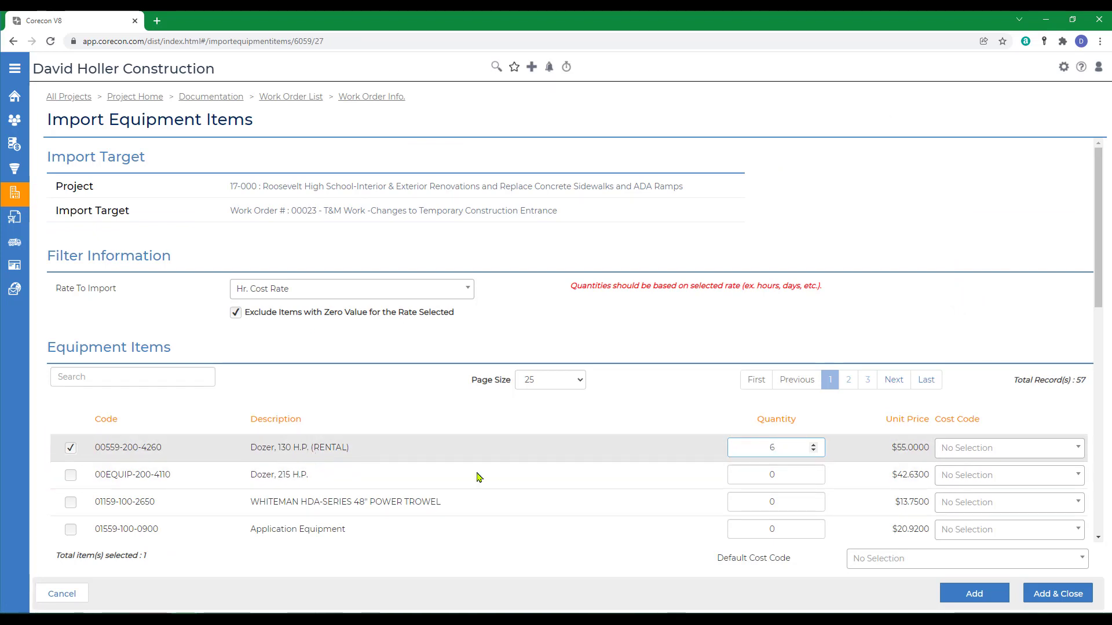
{"action": "left_click", "coordinate": [957, 449]}
{"action": "scroll", "coordinate": [987, 545], "scroll_direction": "down", "scroll_amount": 10}
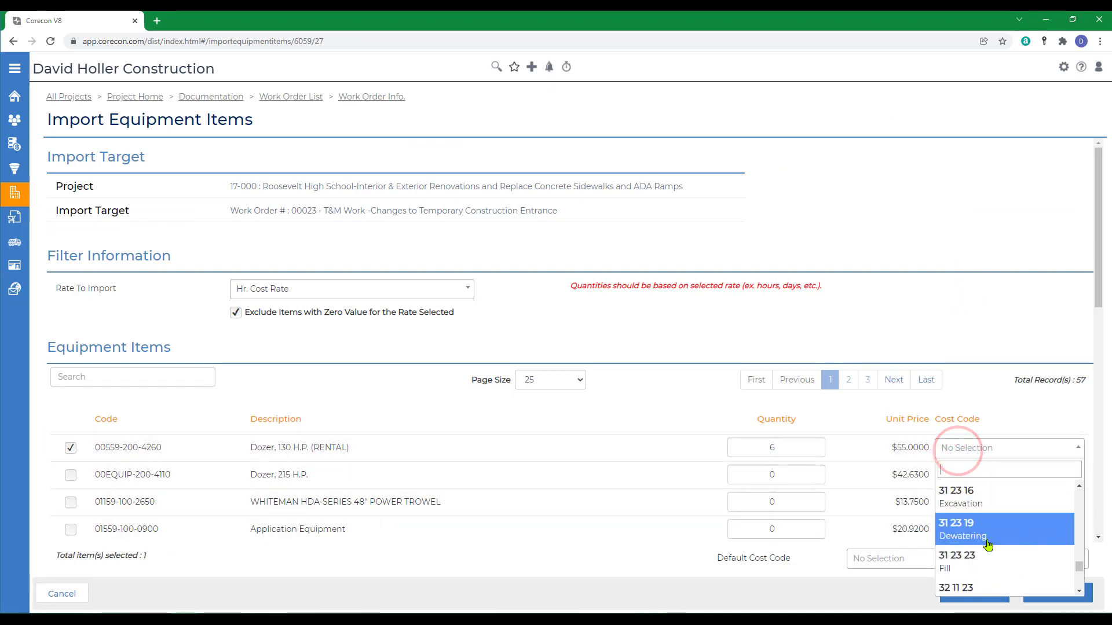
{"action": "left_click", "coordinate": [953, 495]}
{"action": "left_click", "coordinate": [1052, 596]}
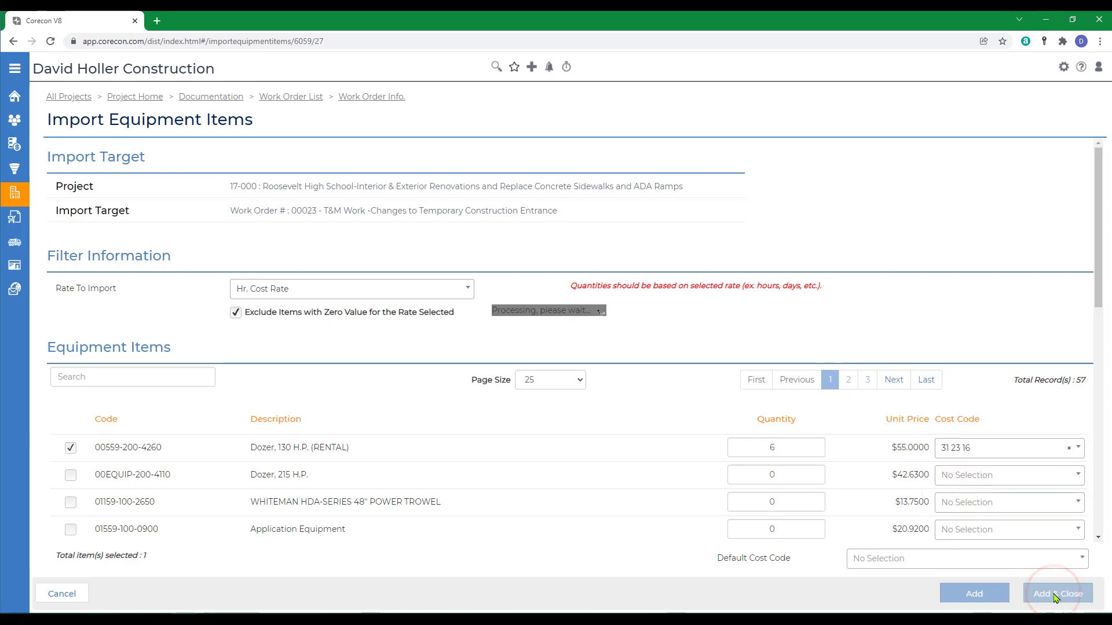
{"action": "scroll", "coordinate": [559, 405], "scroll_direction": "down", "scroll_amount": 5}
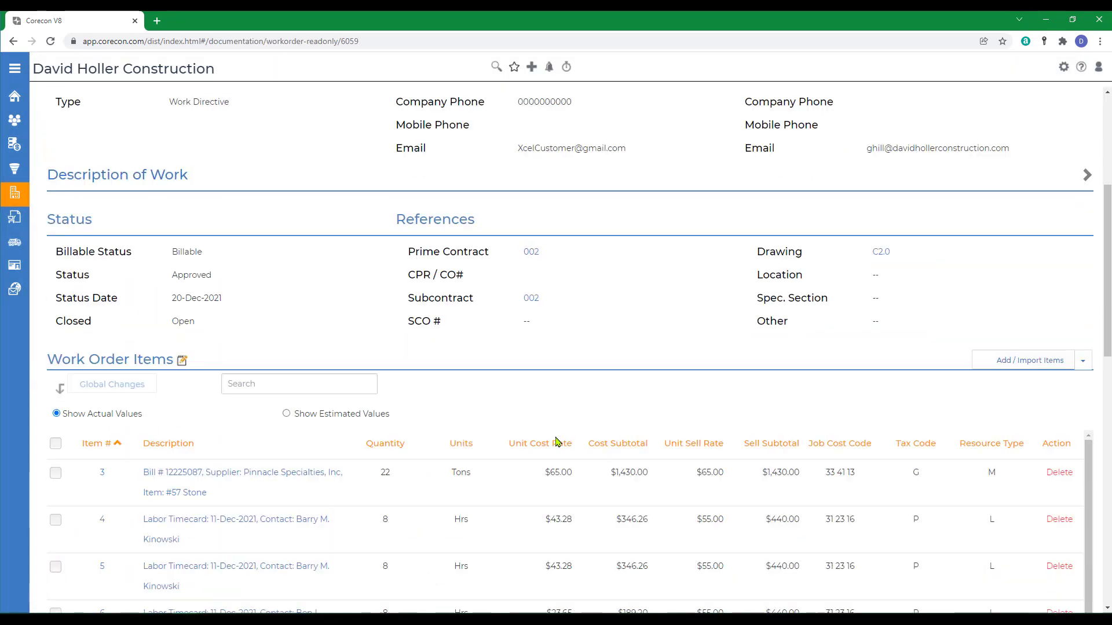
Review the work order's actual-value items, its financial summary and the available ways to add or import items.
{"action": "scroll", "coordinate": [556, 442], "scroll_direction": "down", "scroll_amount": 1}
{"action": "scroll", "coordinate": [497, 474], "scroll_direction": "down", "scroll_amount": 5}
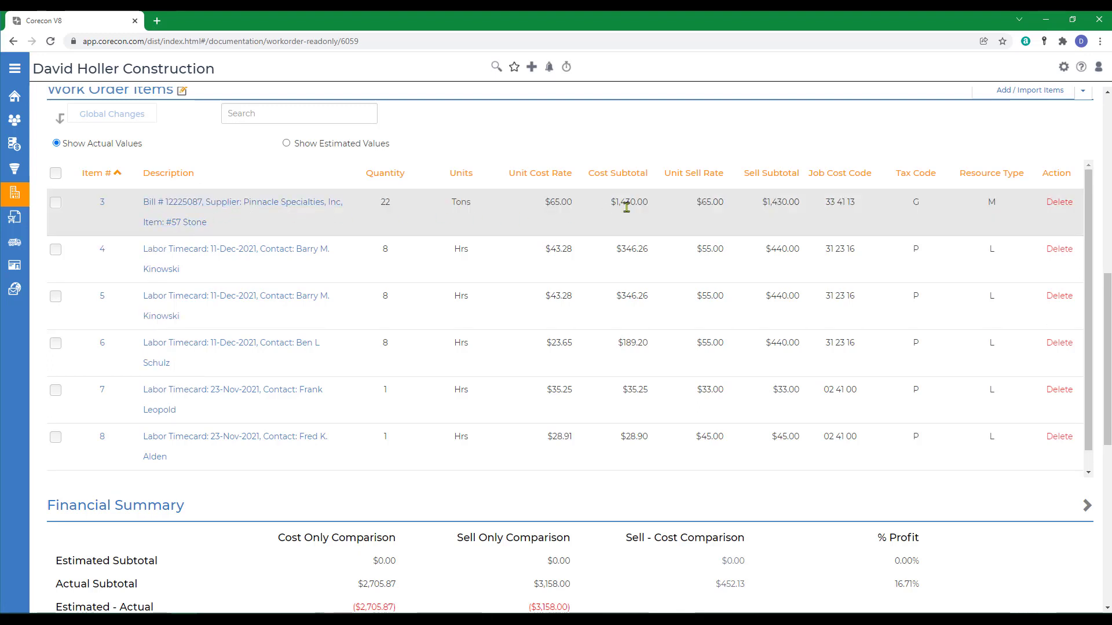
{"action": "scroll", "coordinate": [247, 438], "scroll_direction": "down", "scroll_amount": 1}
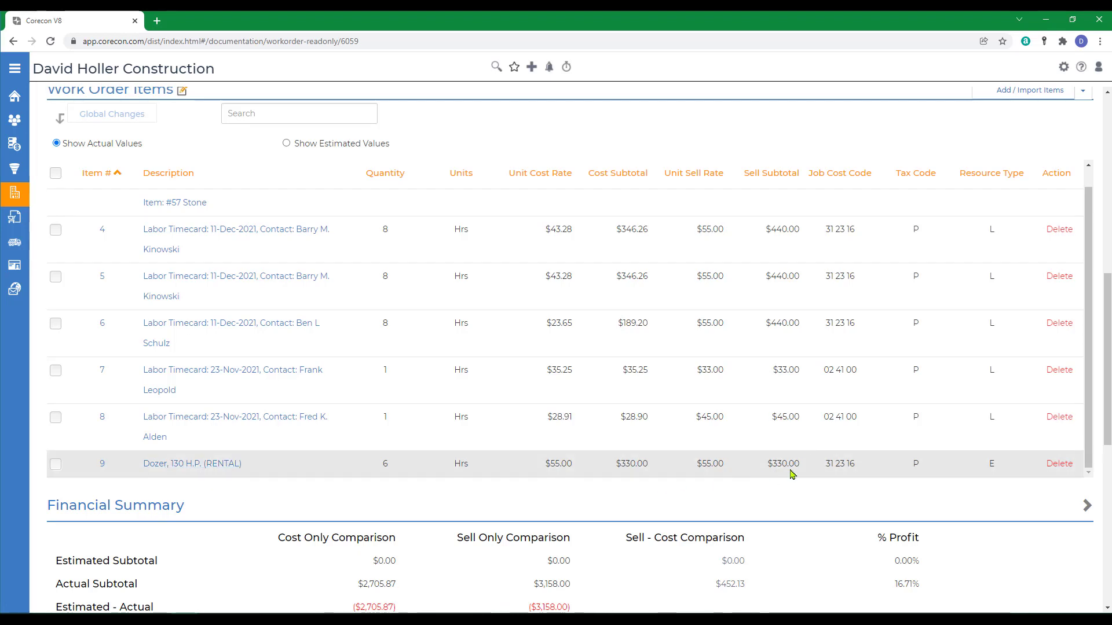
{"action": "scroll", "coordinate": [740, 486], "scroll_direction": "down", "scroll_amount": 2}
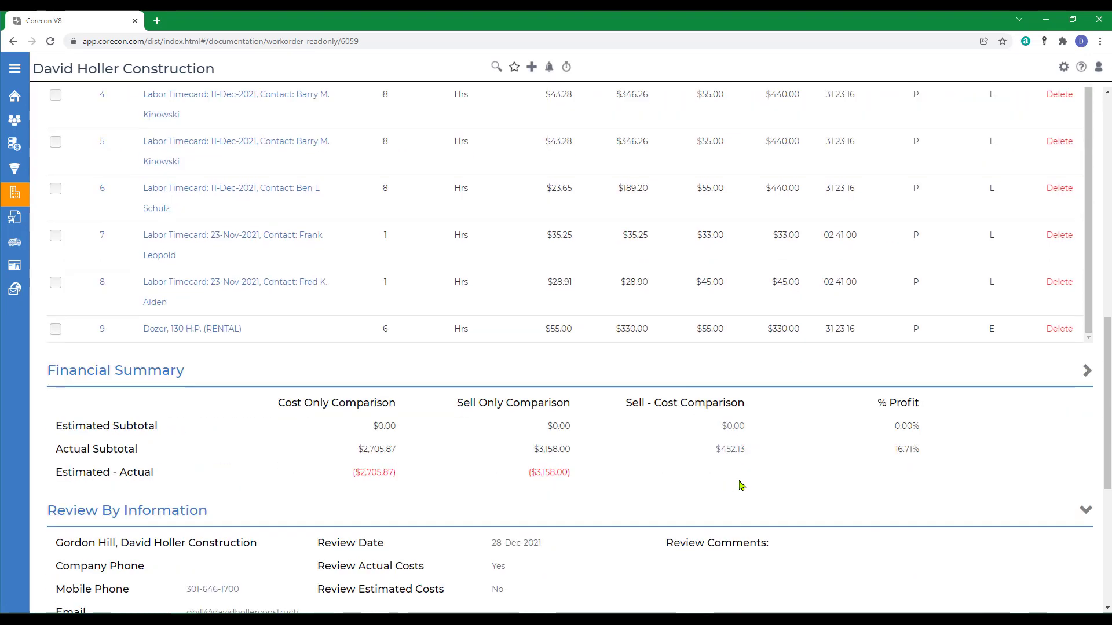
{"action": "scroll", "coordinate": [766, 379], "scroll_direction": "up", "scroll_amount": 4}
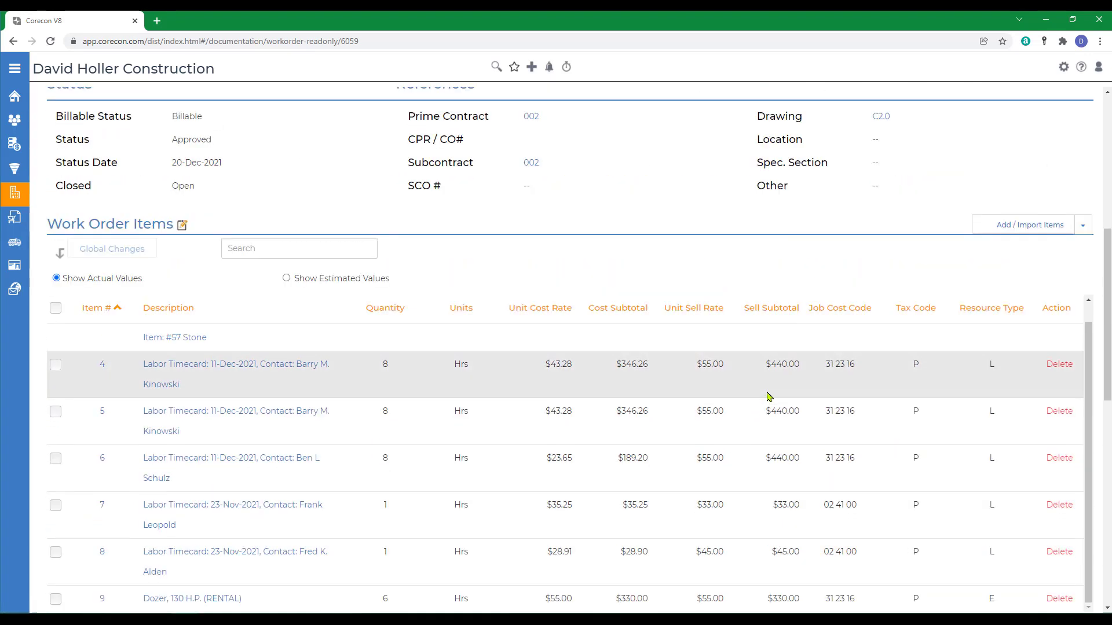
{"action": "left_click", "coordinate": [1083, 227]}
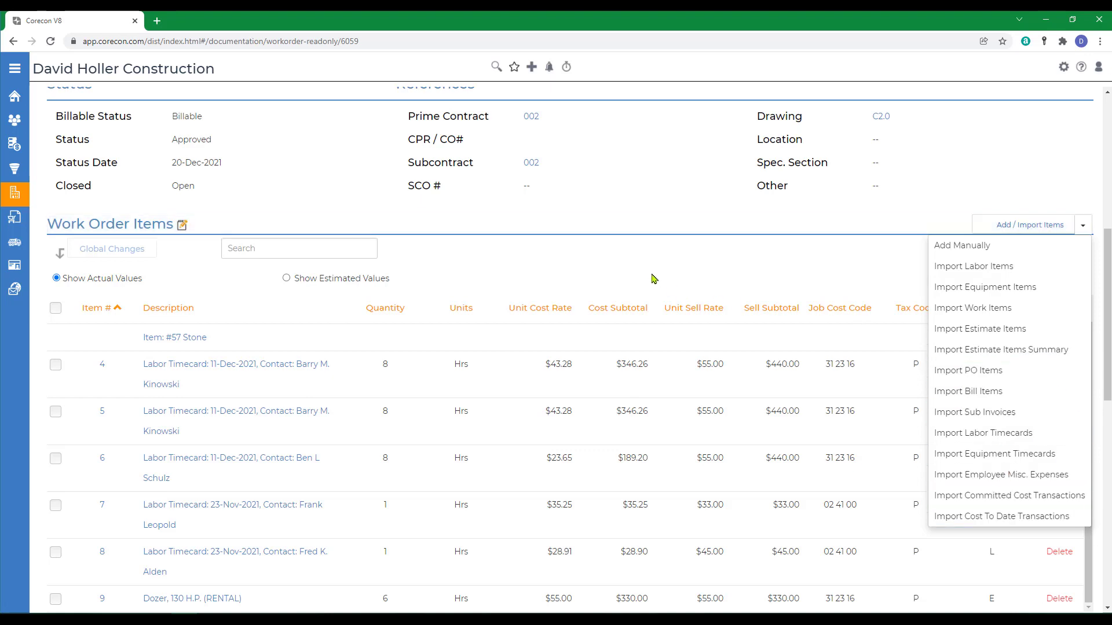
{"action": "left_click", "coordinate": [632, 272]}
Link the existing Bill file image637270803630249371.jpg to the work order.
{"action": "scroll", "coordinate": [631, 269], "scroll_direction": "down", "scroll_amount": 3}
{"action": "scroll", "coordinate": [139, 436], "scroll_direction": "down", "scroll_amount": 6}
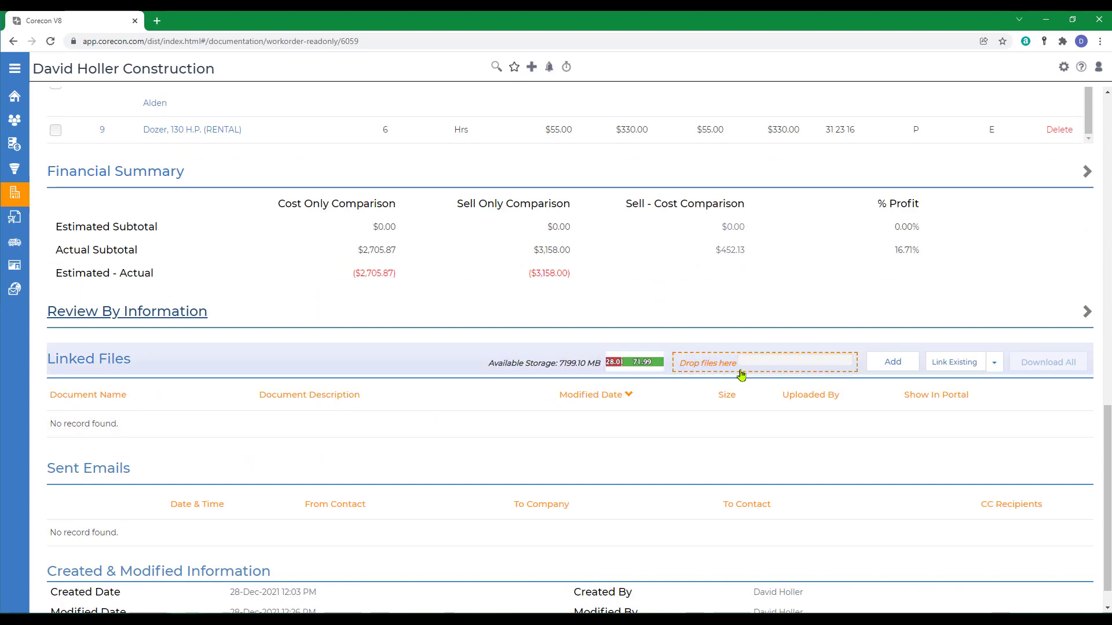
{"action": "left_click", "coordinate": [994, 365]}
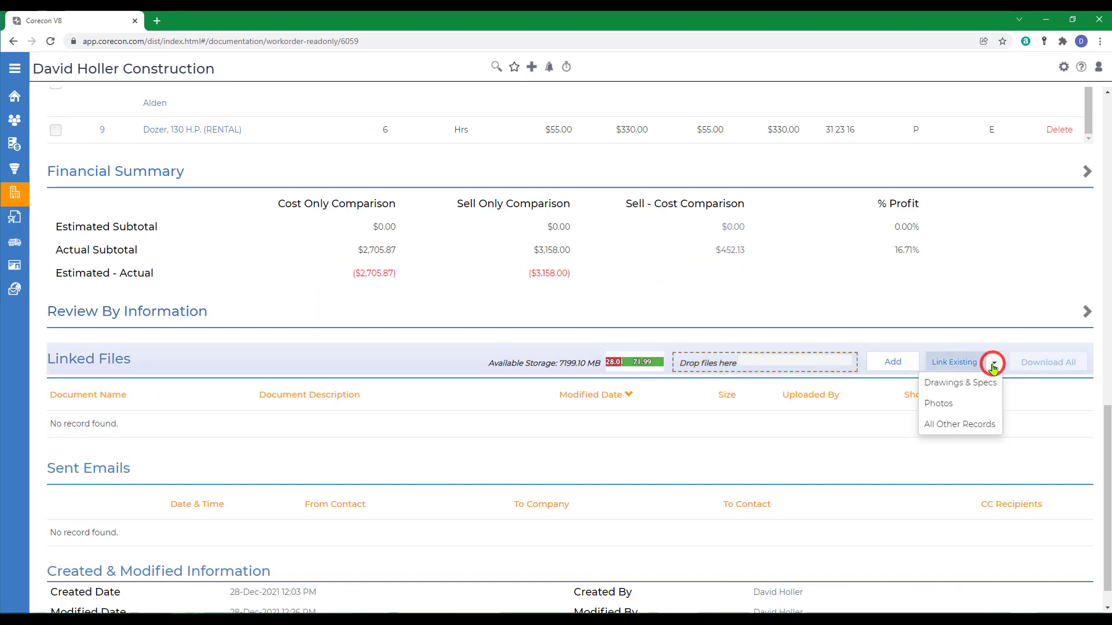
{"action": "left_click", "coordinate": [941, 423]}
{"action": "left_click", "coordinate": [347, 121]}
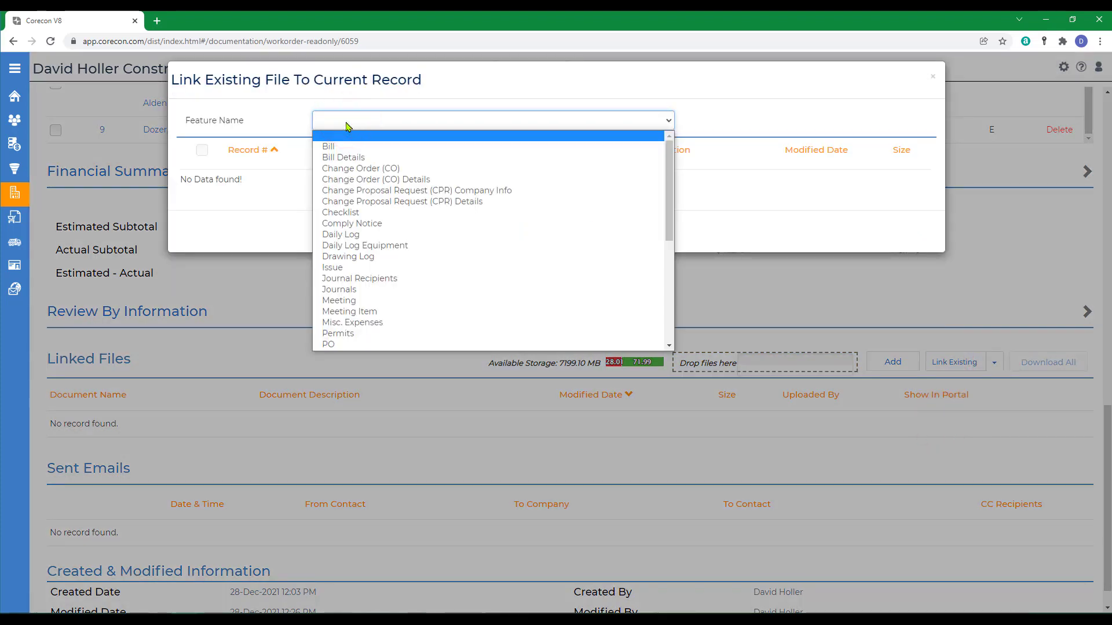
{"action": "left_click", "coordinate": [333, 147]}
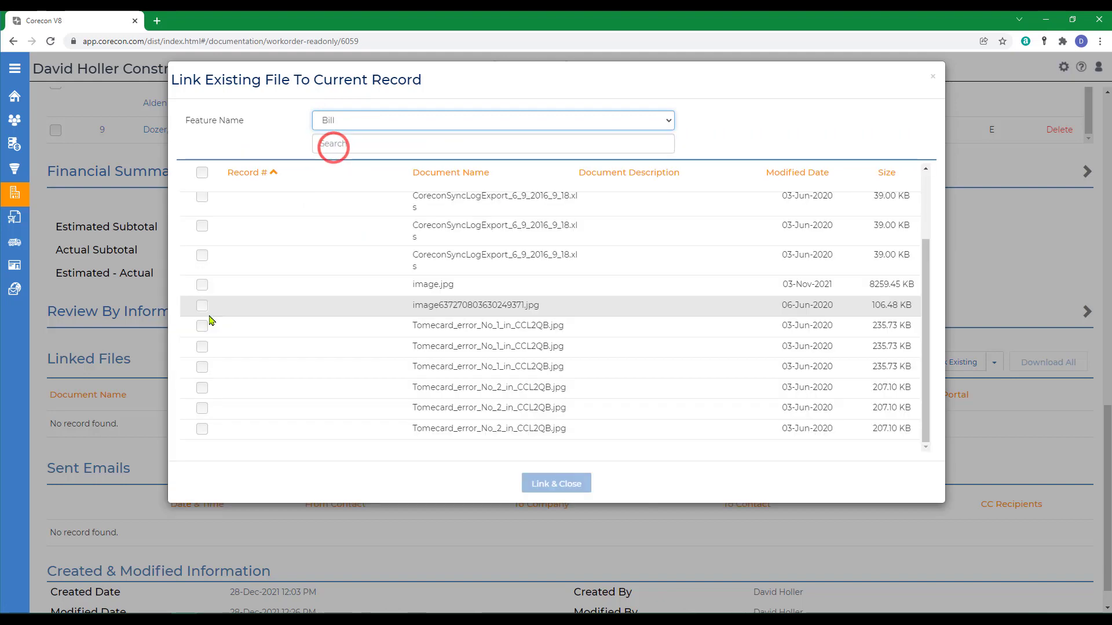
{"action": "left_click", "coordinate": [201, 305]}
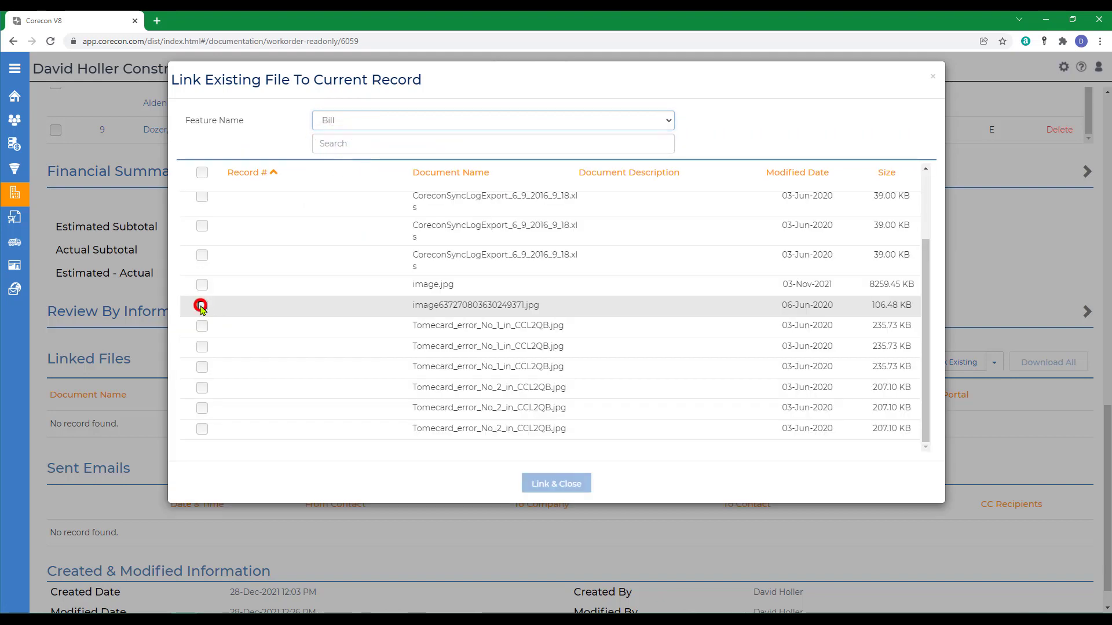
{"action": "left_click", "coordinate": [542, 486]}
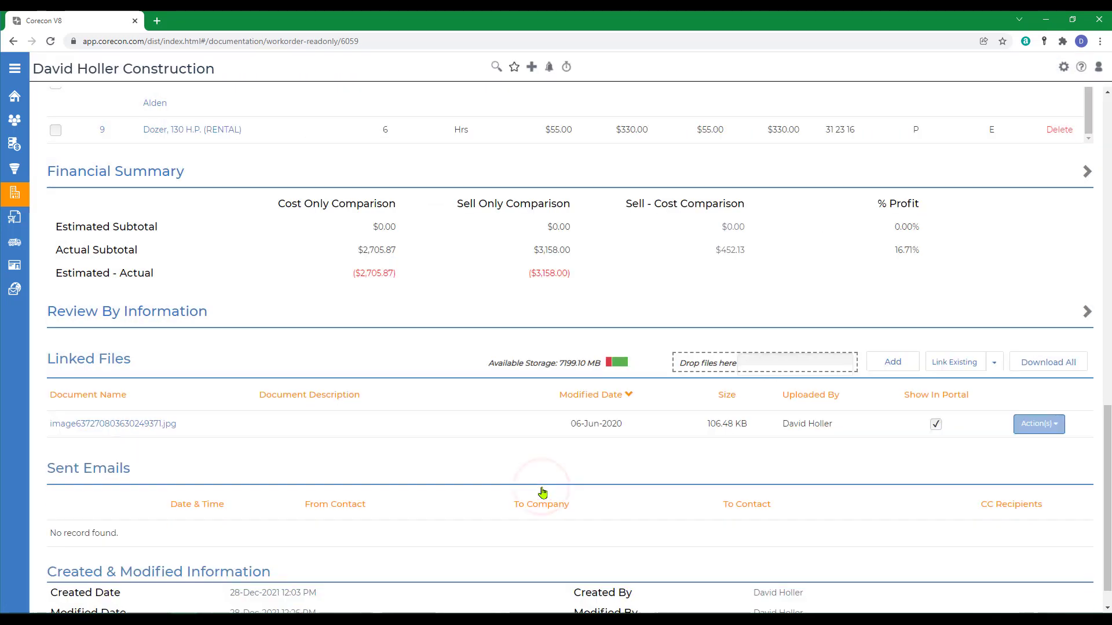
Check the template choices for the Work Order Details report, including Default with Actual Totals, and close the template selection.
{"action": "scroll", "coordinate": [541, 491], "scroll_direction": "up", "scroll_amount": 15}
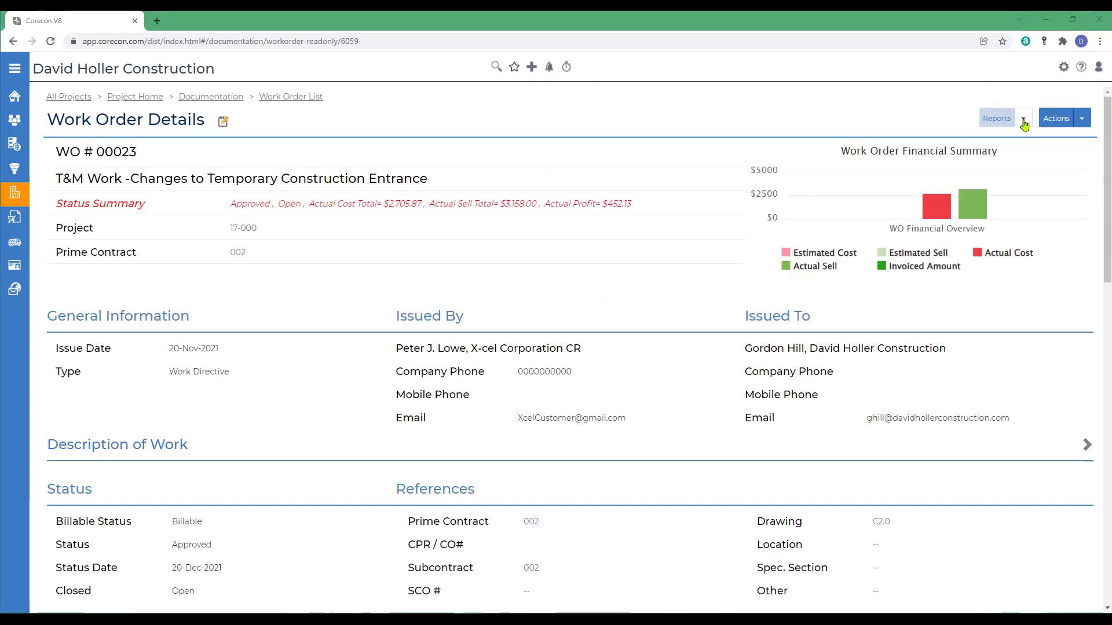
{"action": "left_click", "coordinate": [1024, 120]}
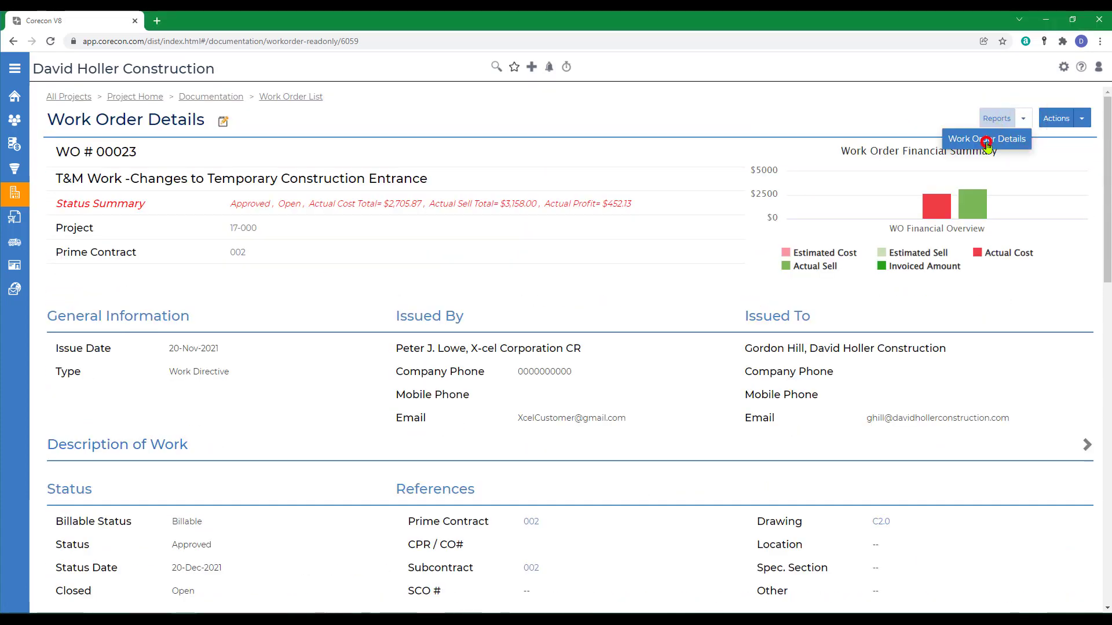
{"action": "left_click", "coordinate": [986, 142]}
{"action": "left_click", "coordinate": [571, 154]}
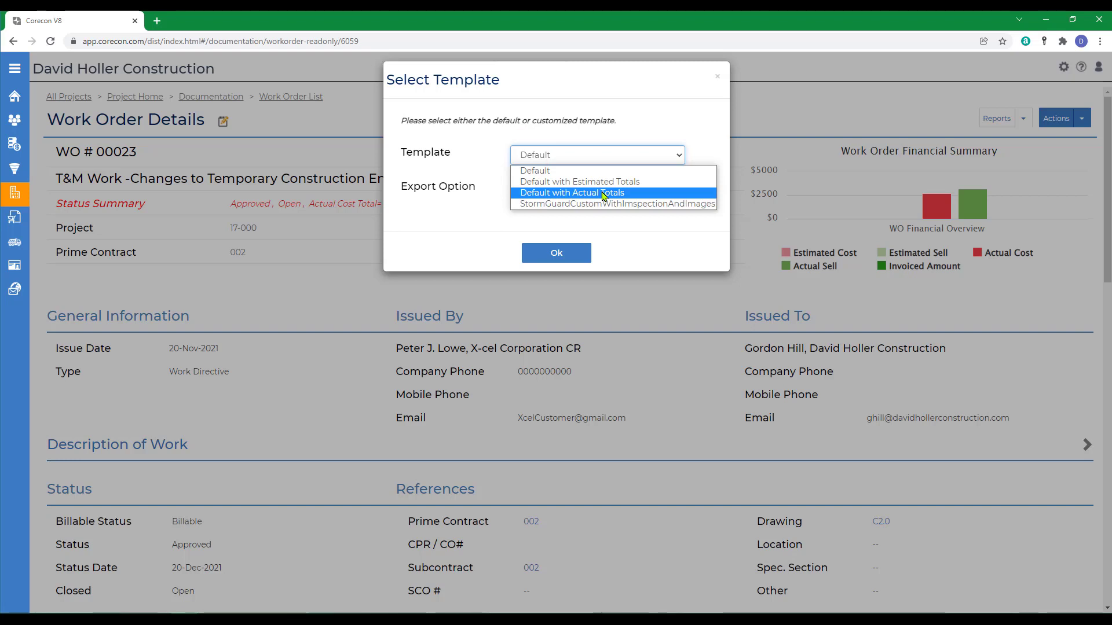
{"action": "left_click", "coordinate": [713, 80]}
{"action": "left_click", "coordinate": [715, 78]}
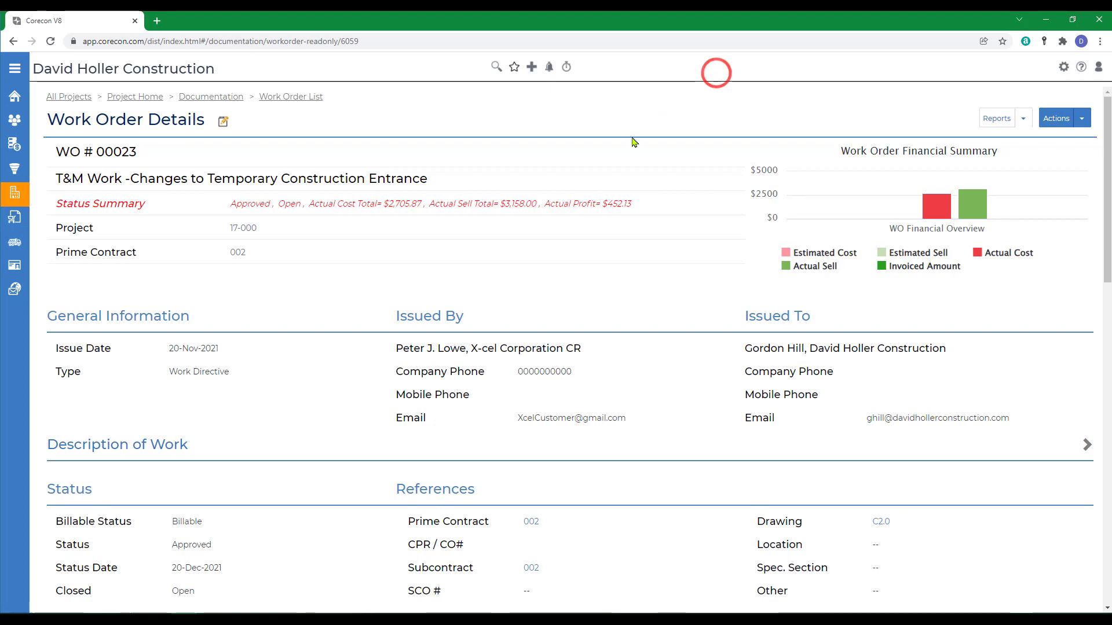
Return to the project's work order list and look over the entry for the temporary construction entrance T&M work.
{"action": "left_click", "coordinate": [294, 98]}
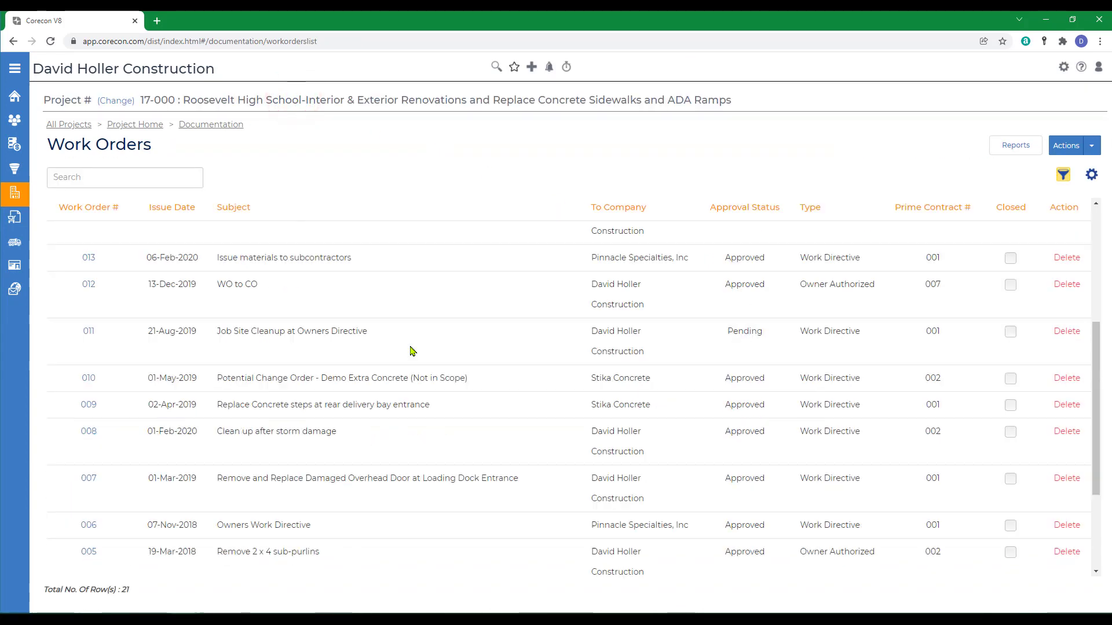
{"action": "scroll", "coordinate": [410, 350], "scroll_direction": "down", "scroll_amount": 3}
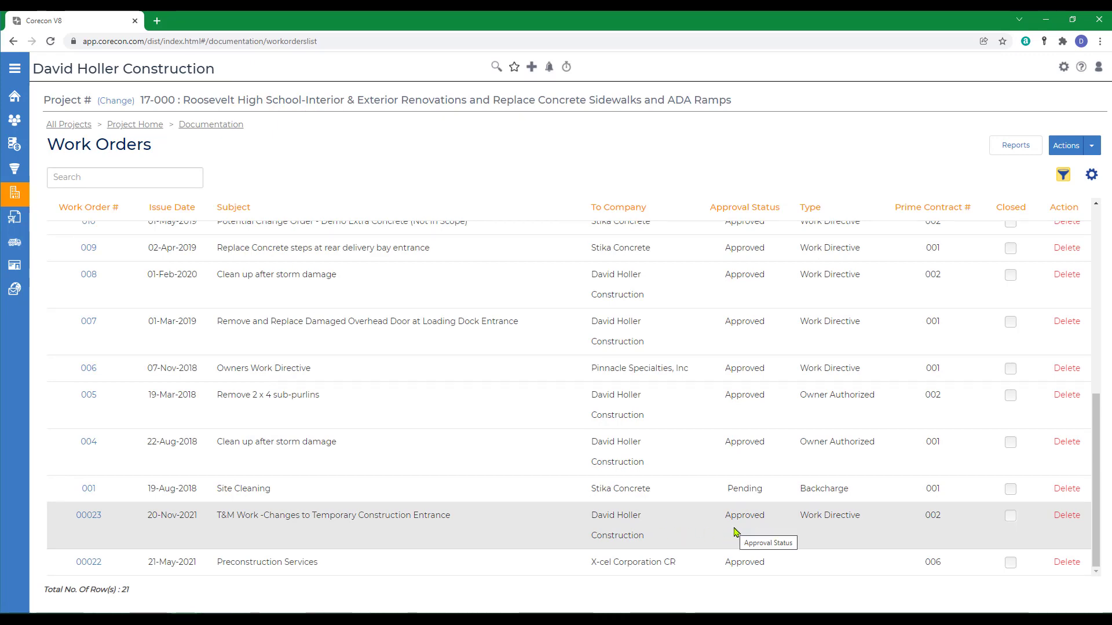
{"action": "scroll", "coordinate": [869, 508], "scroll_direction": "up", "scroll_amount": 5}
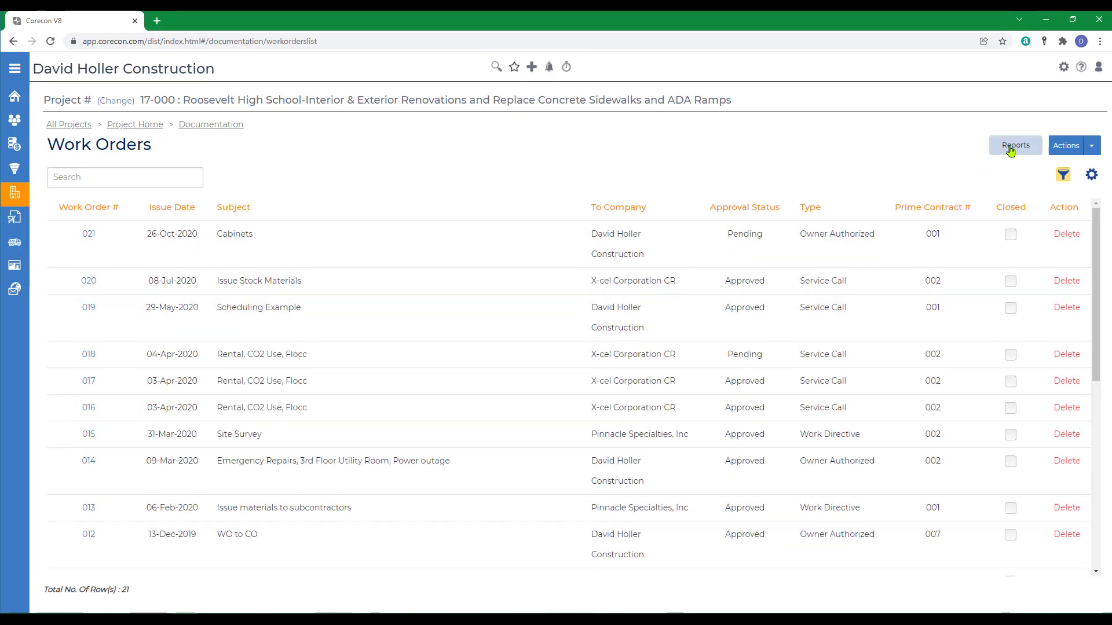
View the log report Work Orders Grouped by Prime Contract Billable Status and Type, examine its first two pages, and close it.
{"action": "left_click", "coordinate": [1010, 148]}
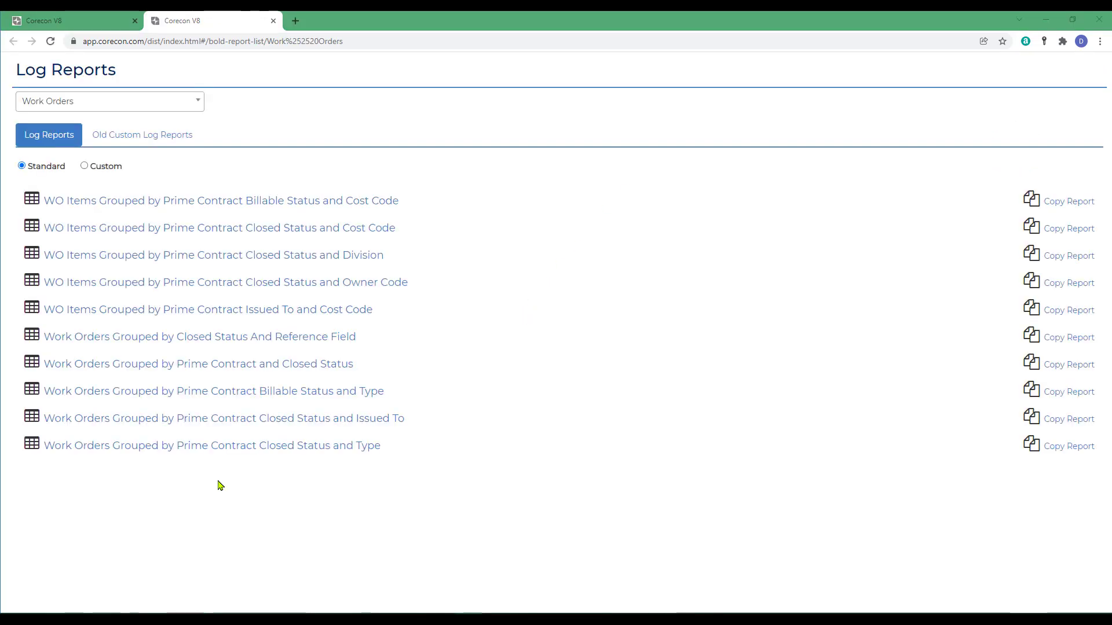
{"action": "left_click", "coordinate": [227, 396]}
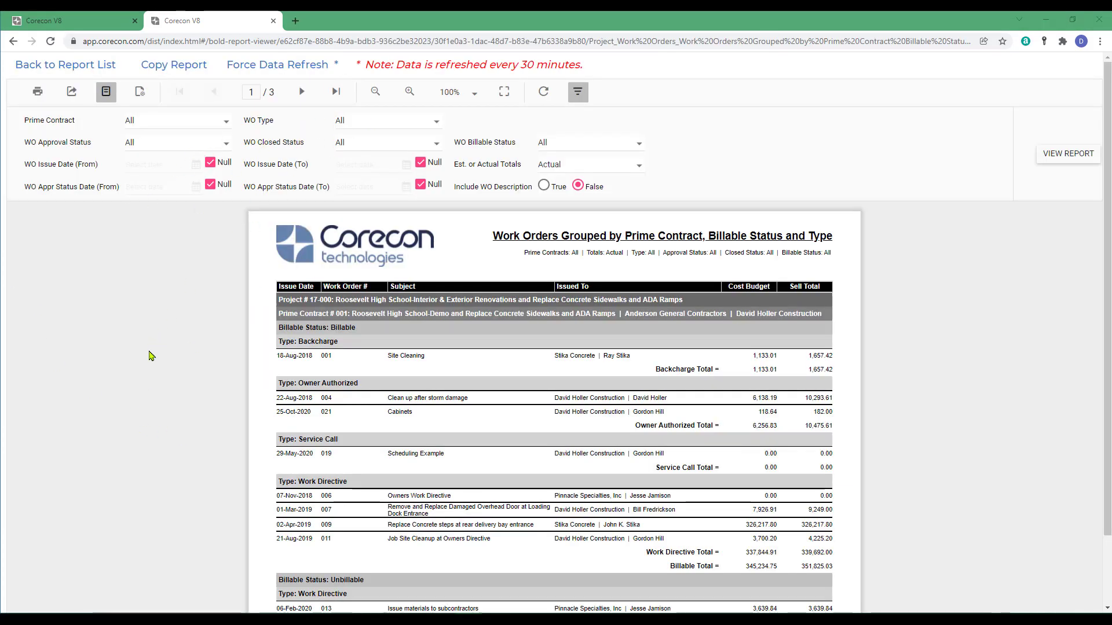
{"action": "scroll", "coordinate": [149, 356], "scroll_direction": "down", "scroll_amount": 2}
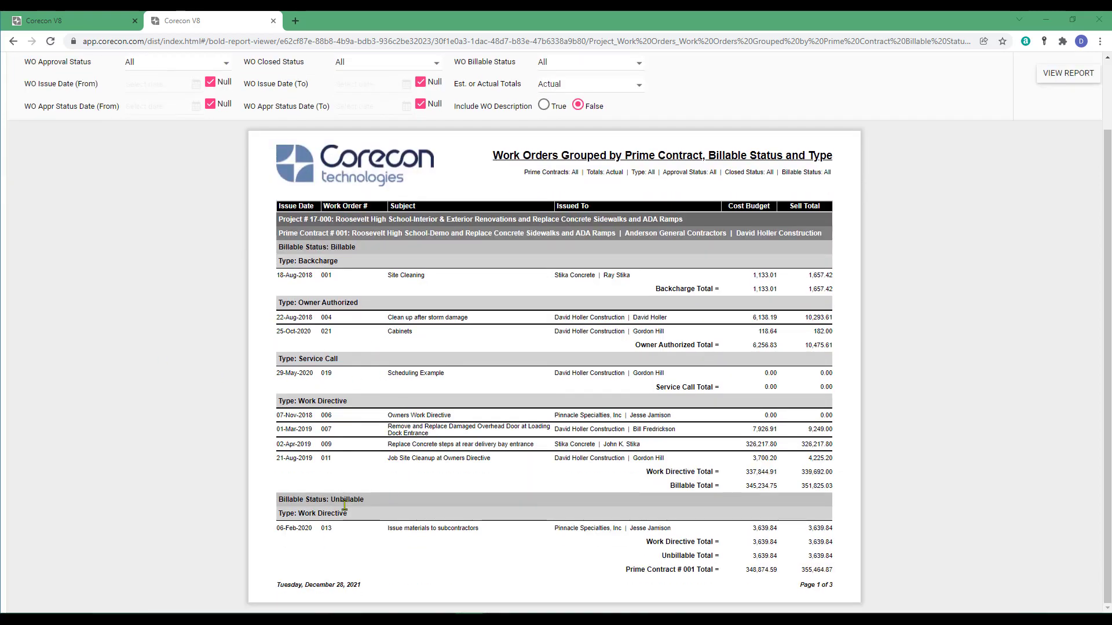
{"action": "scroll", "coordinate": [114, 454], "scroll_direction": "up", "scroll_amount": 2}
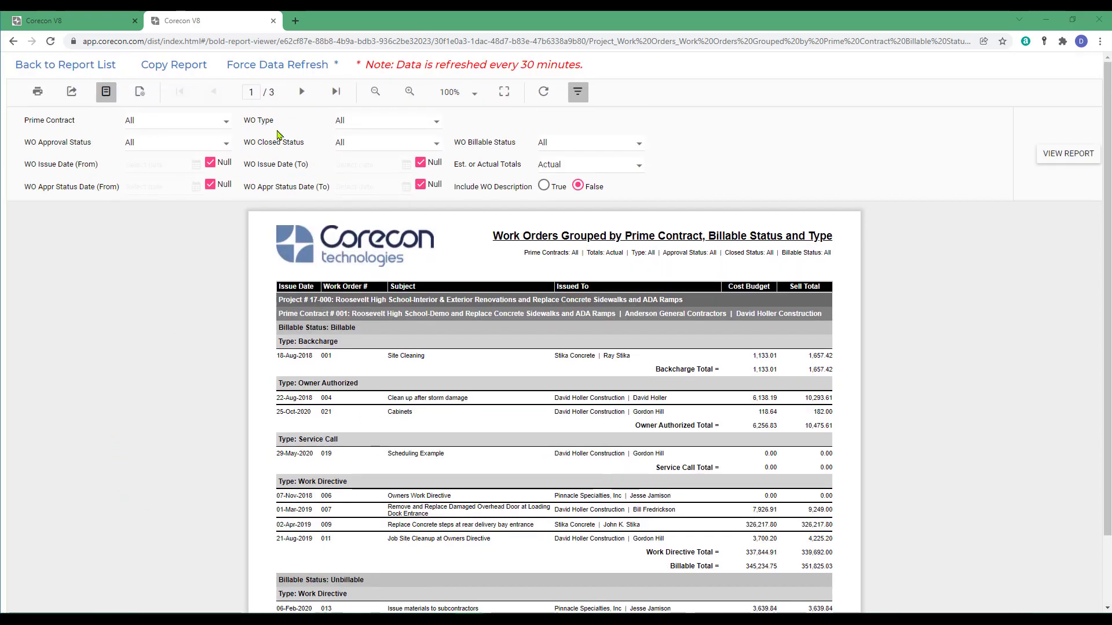
{"action": "left_click", "coordinate": [302, 91]}
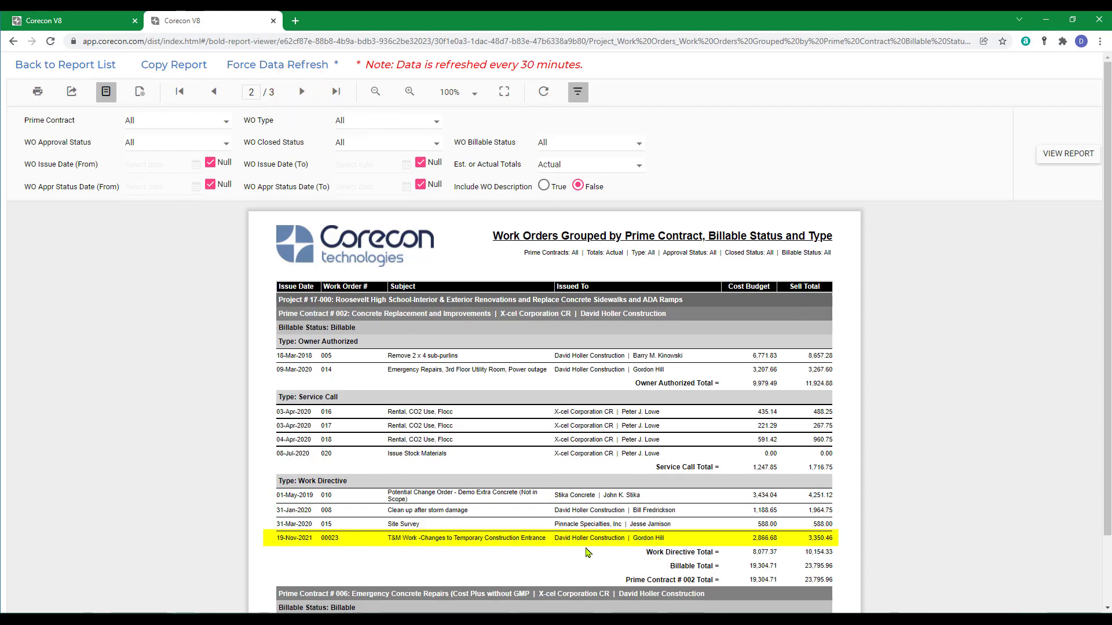
{"action": "scroll", "coordinate": [587, 551], "scroll_direction": "down", "scroll_amount": 2}
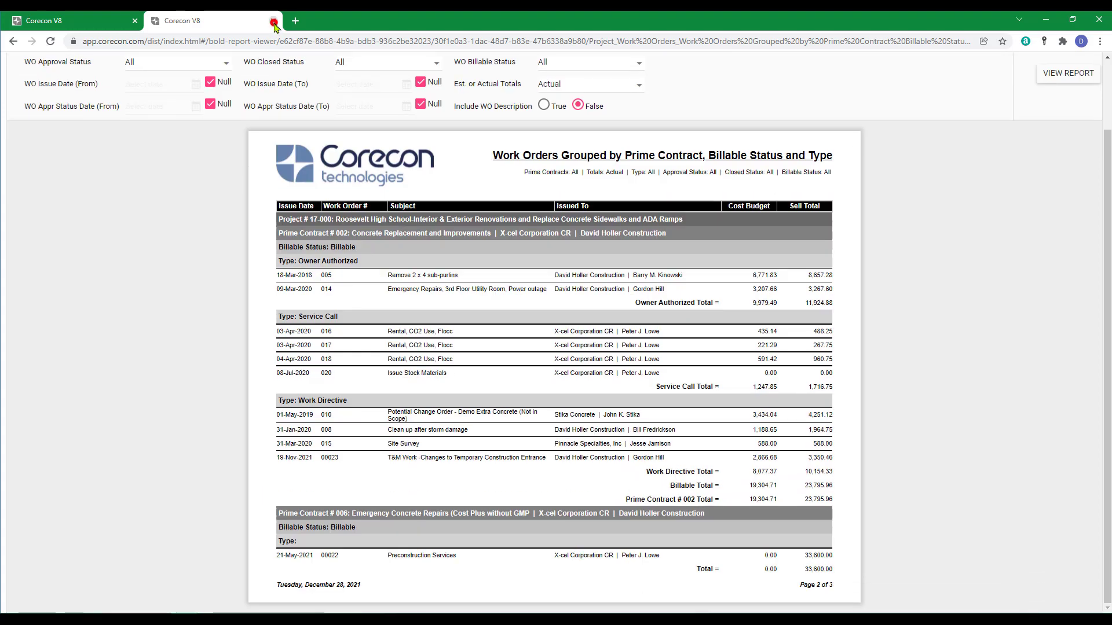
{"action": "left_click", "coordinate": [274, 22]}
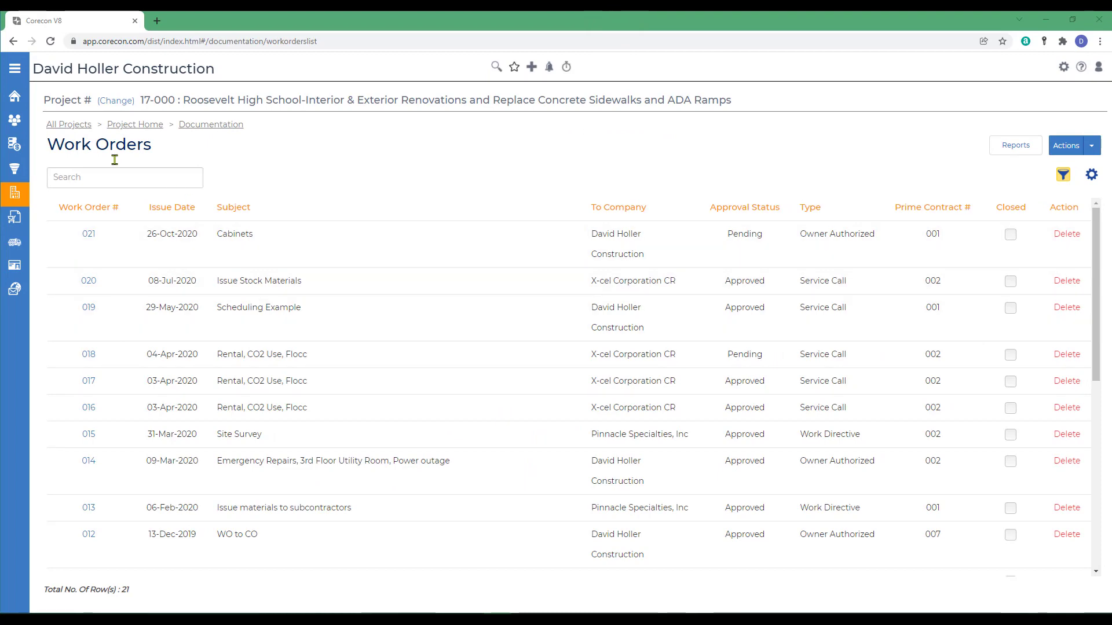
Go to the project's Client Contract Administration and start adding a prime invoice from a work order.
{"action": "mouse_move", "coordinate": [23, 194]}
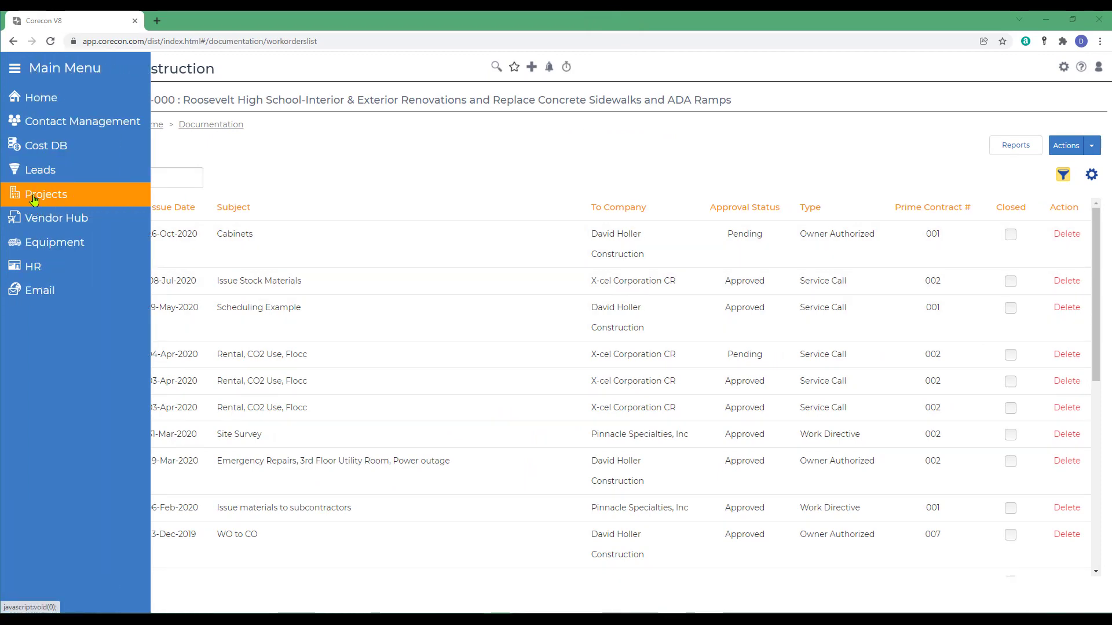
{"action": "left_click", "coordinate": [33, 199]}
{"action": "scroll", "coordinate": [605, 417], "scroll_direction": "down", "scroll_amount": 3}
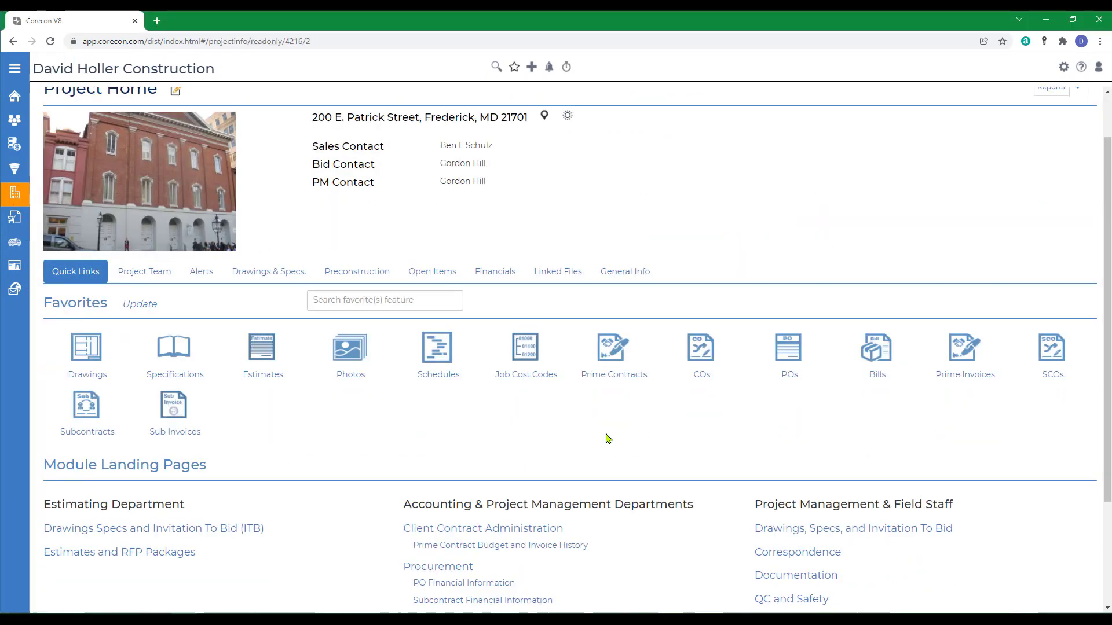
{"action": "left_click", "coordinate": [452, 385]}
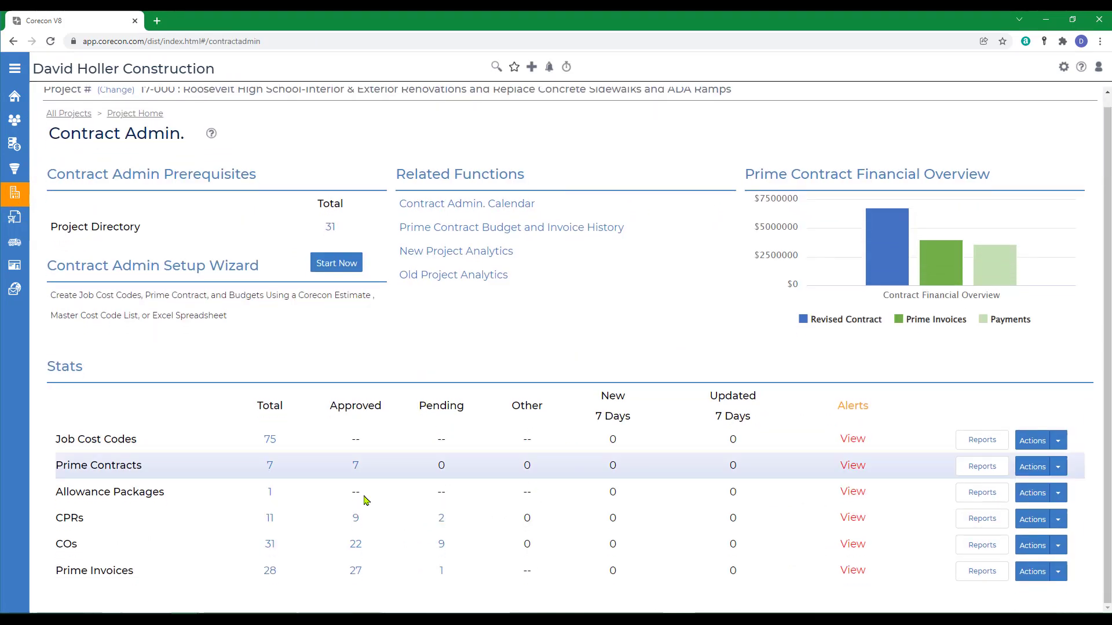
{"action": "left_click", "coordinate": [1059, 572]}
{"action": "scroll", "coordinate": [1063, 574], "scroll_direction": "down", "scroll_amount": 1}
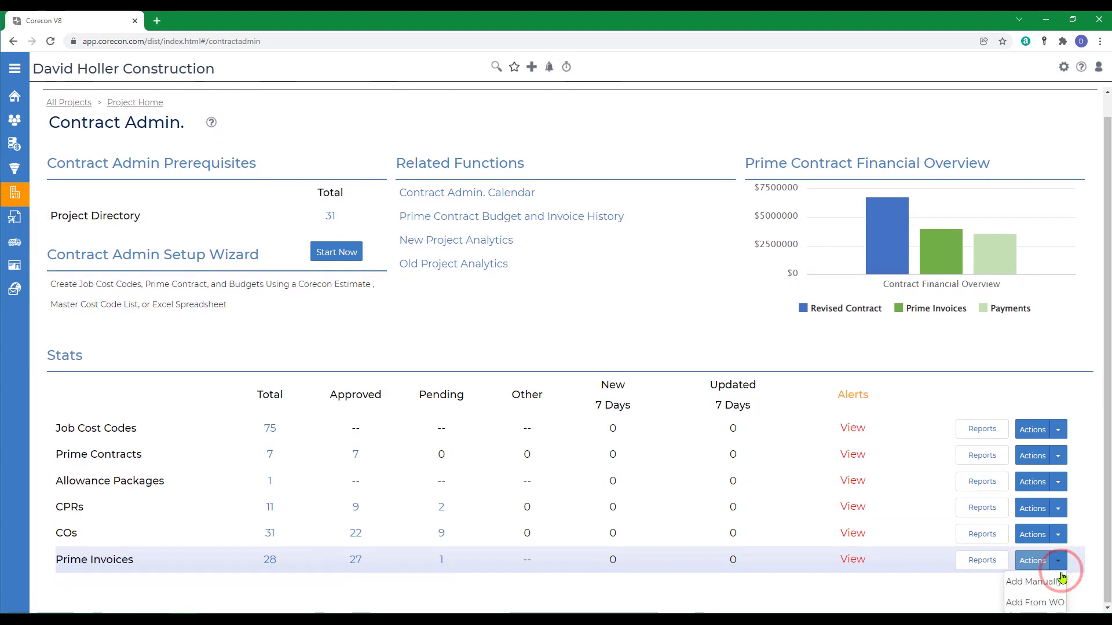
{"action": "left_click", "coordinate": [1039, 604]}
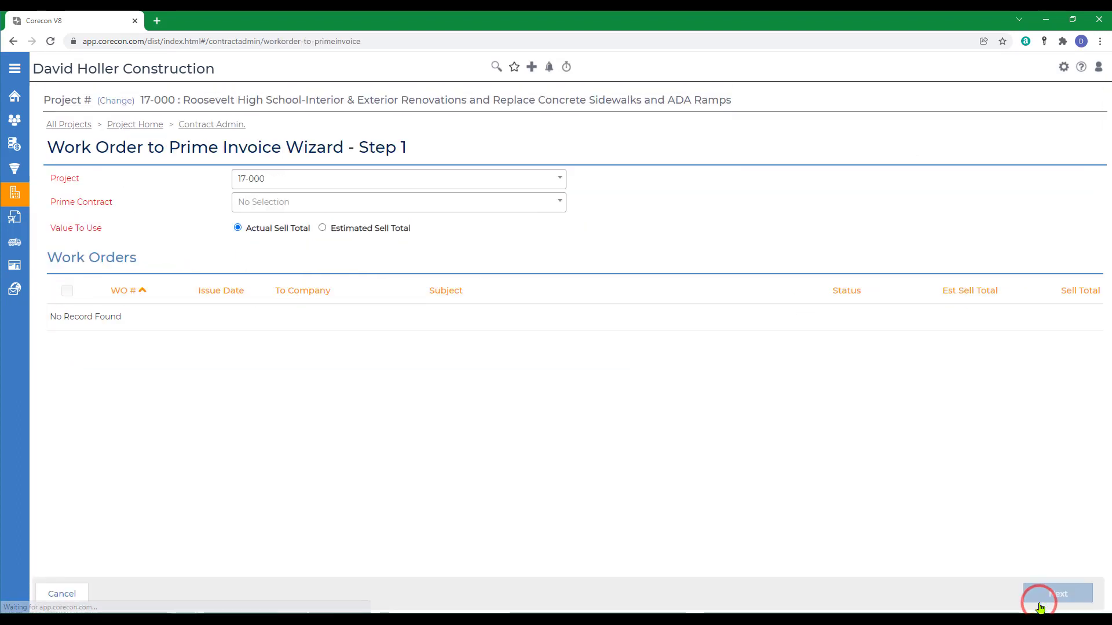
Choose prime contract 002 and the temporary construction entrance T&M work order for the invoice, and continue to the invoice information.
{"action": "left_click", "coordinate": [296, 208]}
{"action": "left_click", "coordinate": [258, 248]}
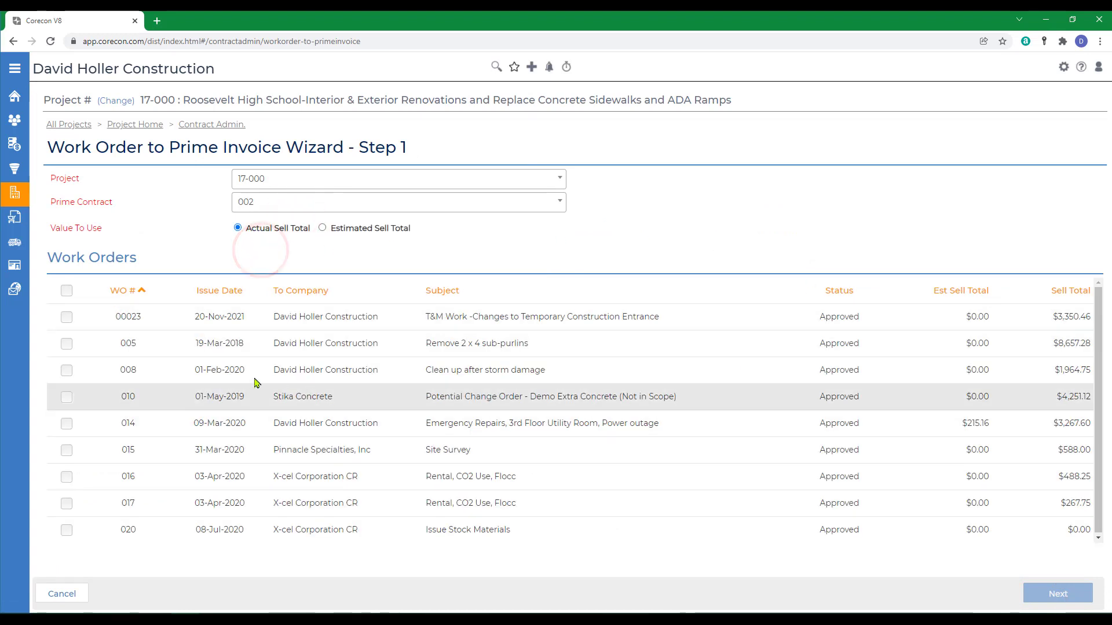
{"action": "left_click", "coordinate": [65, 317]}
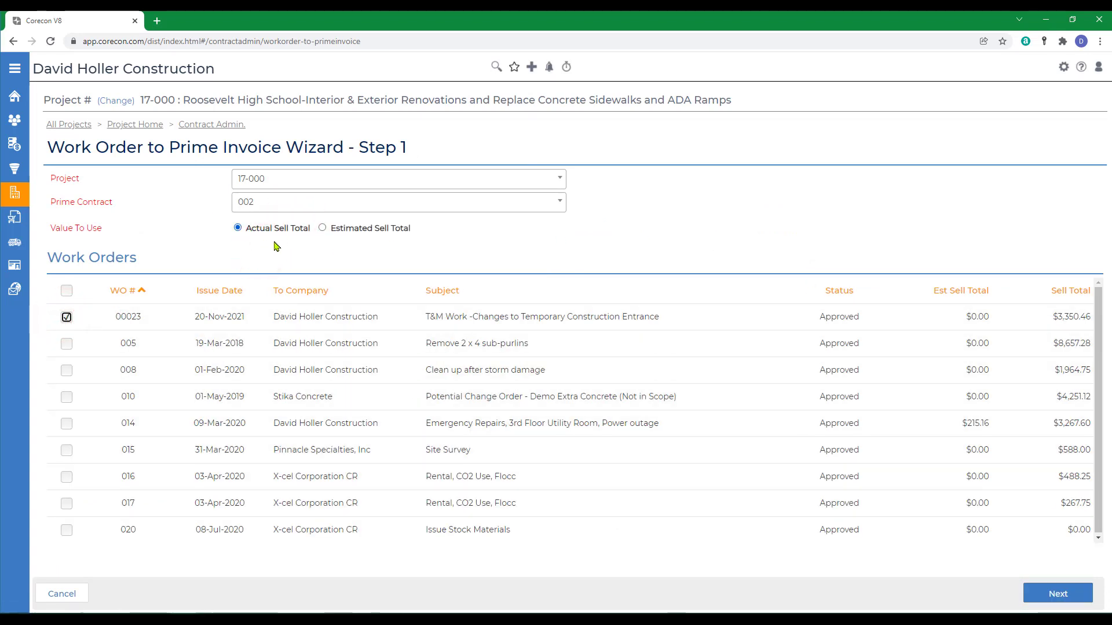
{"action": "left_click", "coordinate": [1050, 595]}
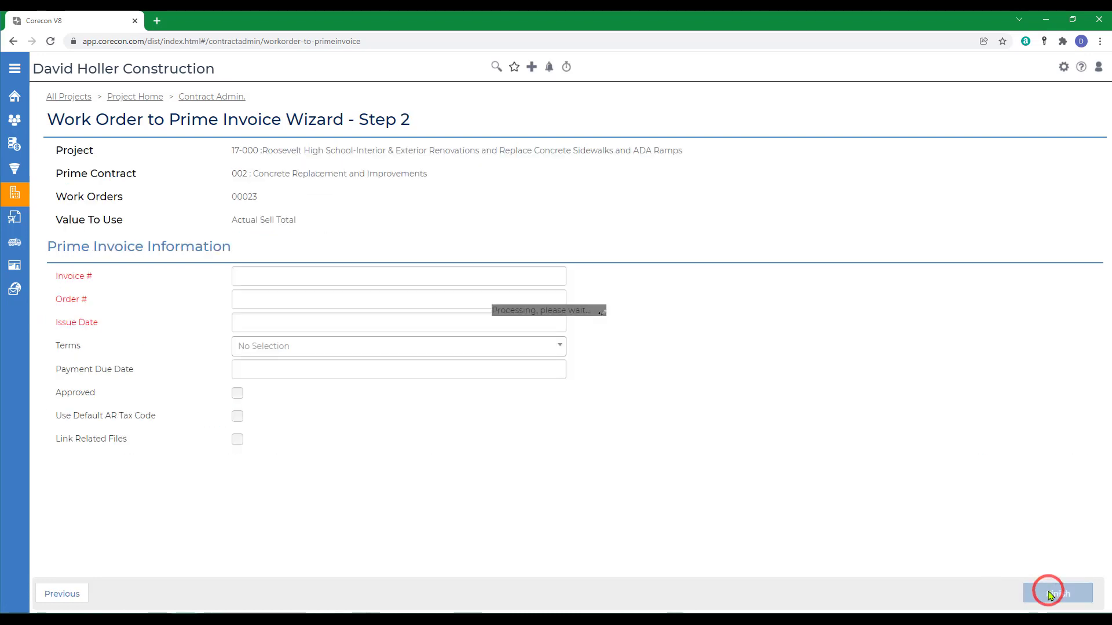
Set the prime invoice terms to 15 of month, mark the invoice as approved, and finish creating it.
{"action": "left_click", "coordinate": [287, 346]}
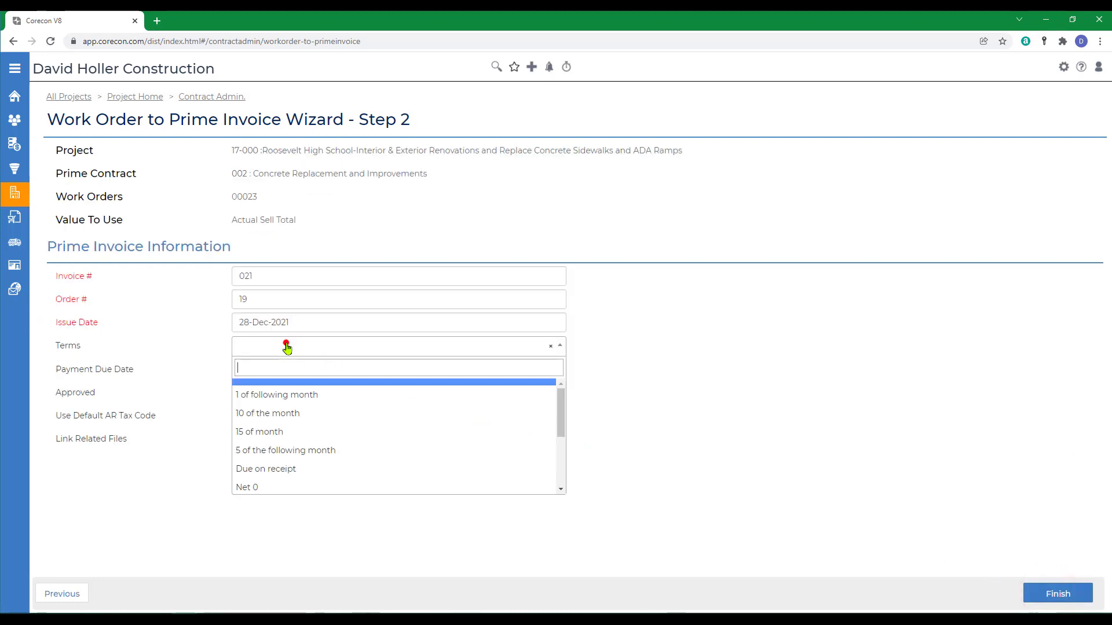
{"action": "left_click", "coordinate": [272, 435]}
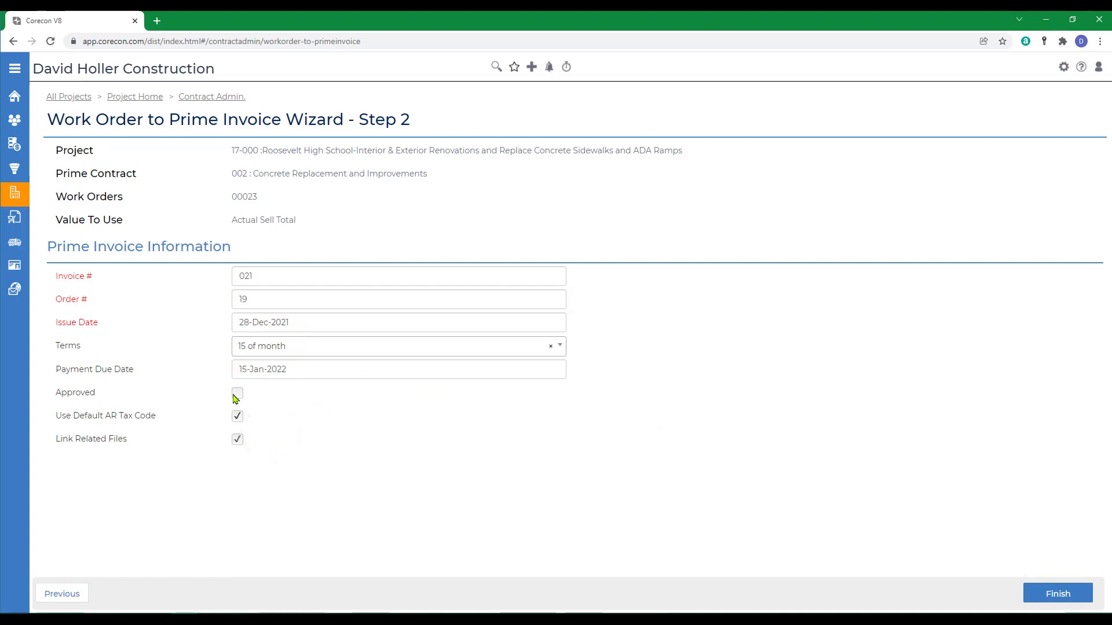
{"action": "left_click", "coordinate": [238, 394]}
{"action": "left_click", "coordinate": [1046, 599]}
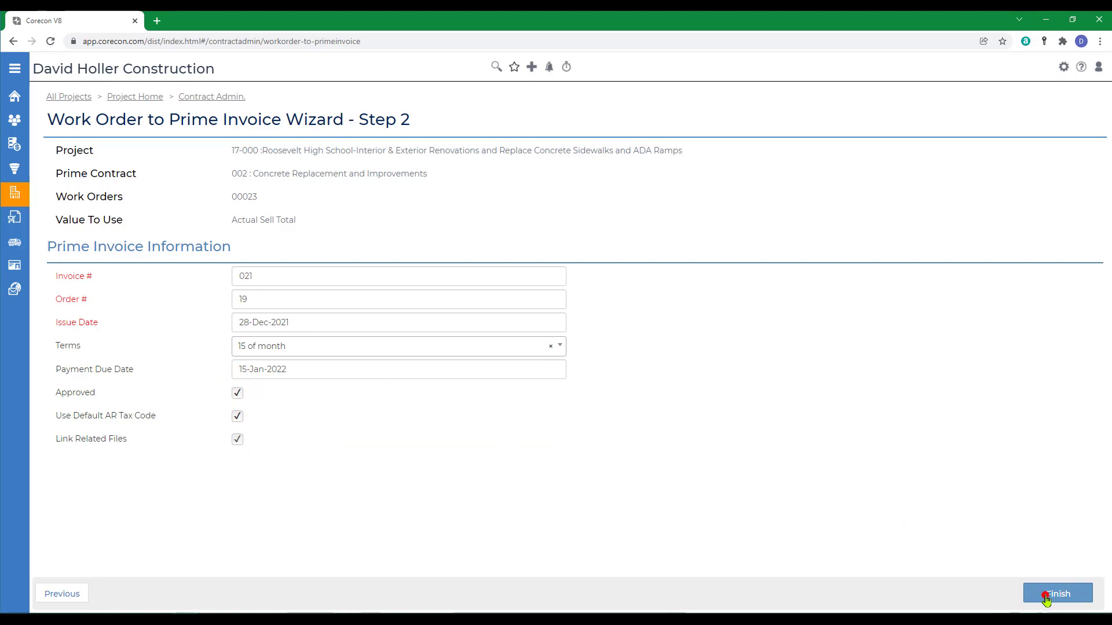
Review the new invoice's financial summary and linked files, then look through its expense and timecard items.
{"action": "scroll", "coordinate": [810, 513], "scroll_direction": "down", "scroll_amount": 4}
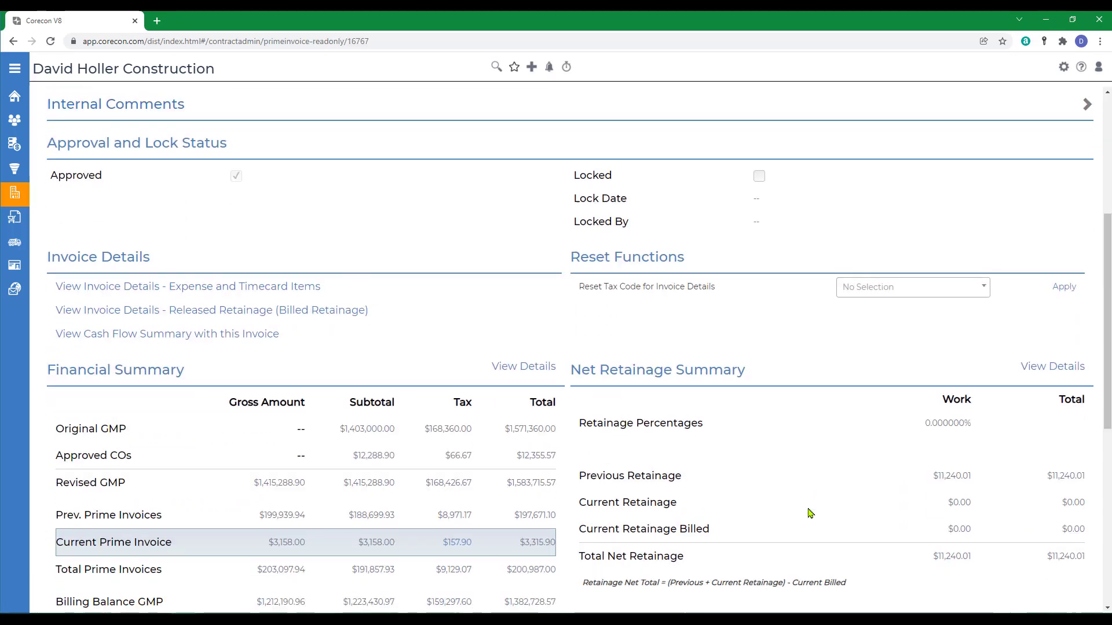
{"action": "scroll", "coordinate": [809, 513], "scroll_direction": "down", "scroll_amount": 6}
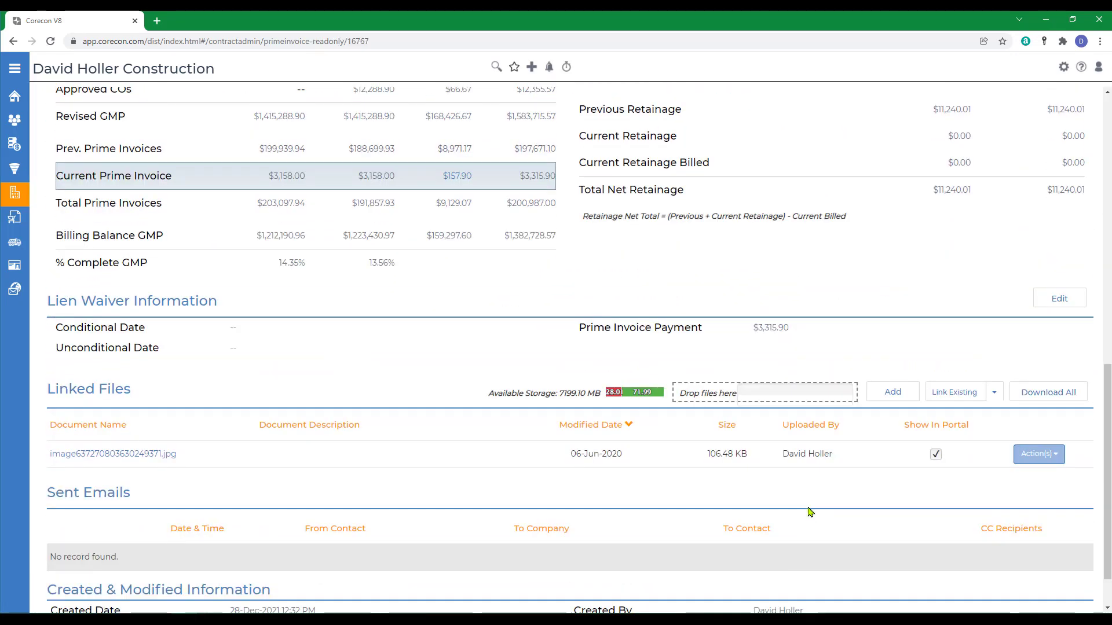
{"action": "scroll", "coordinate": [809, 514], "scroll_direction": "up", "scroll_amount": 4}
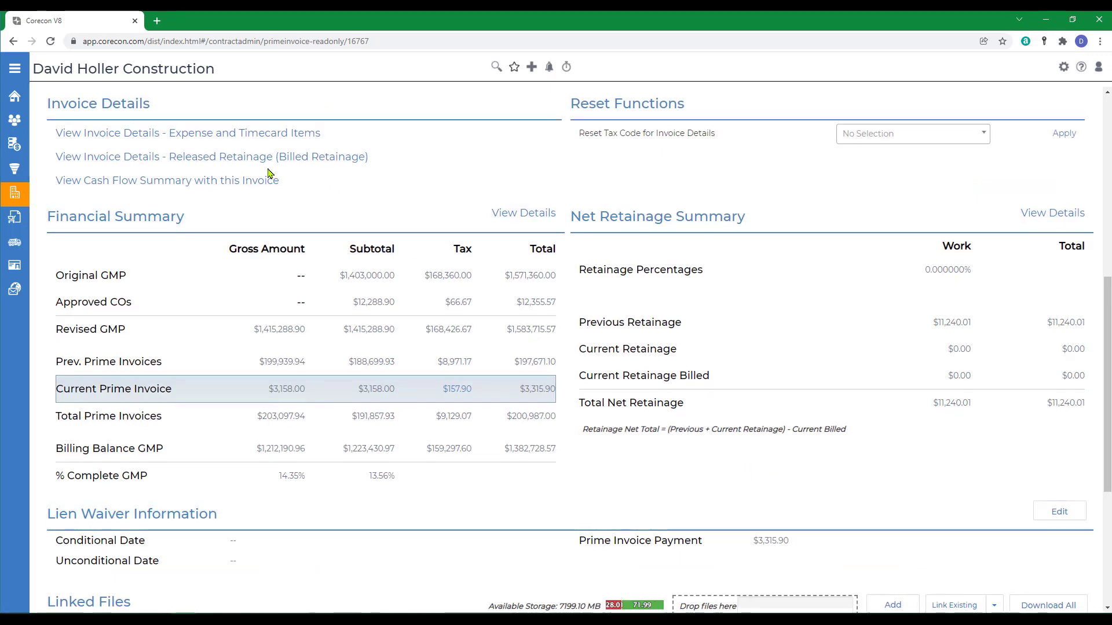
{"action": "scroll", "coordinate": [153, 174], "scroll_direction": "up", "scroll_amount": 2}
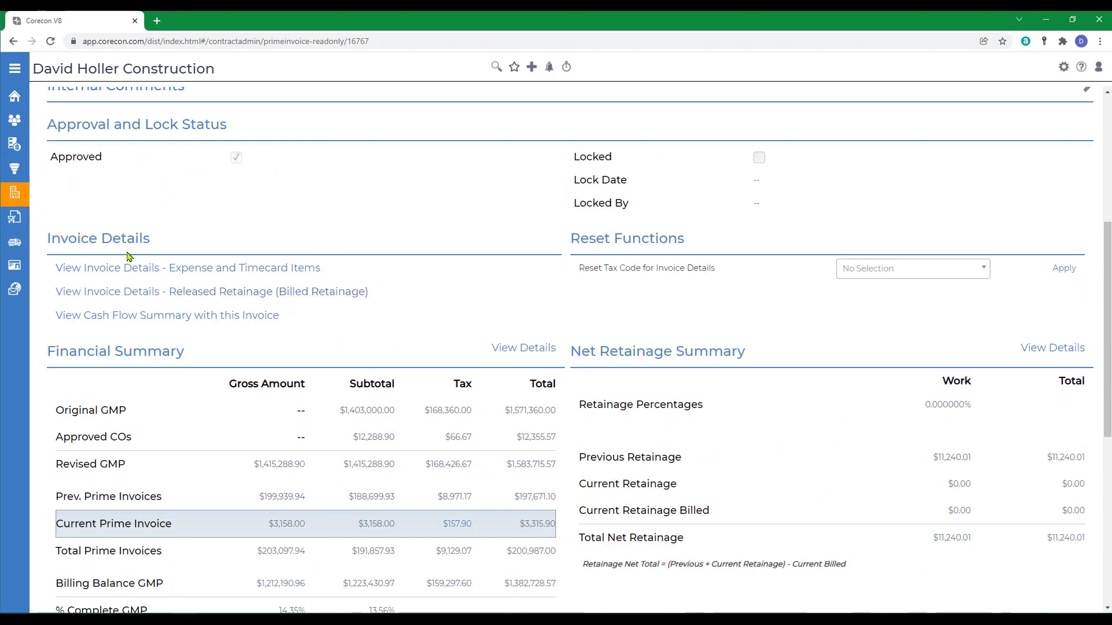
{"action": "left_click", "coordinate": [154, 269]}
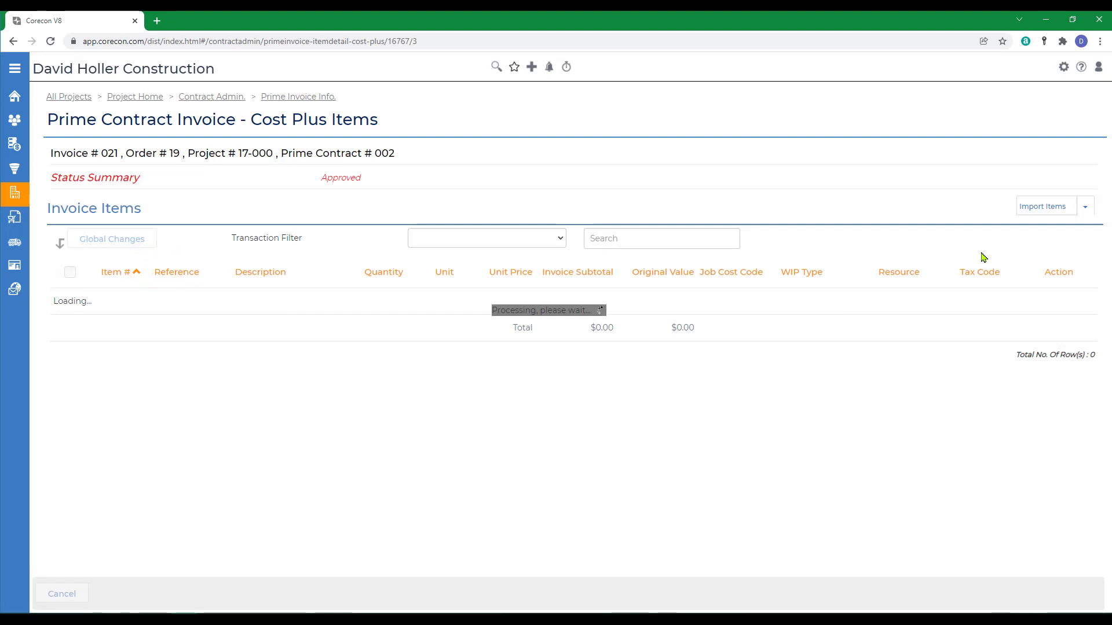
{"action": "scroll", "coordinate": [524, 494], "scroll_direction": "down", "scroll_amount": 3}
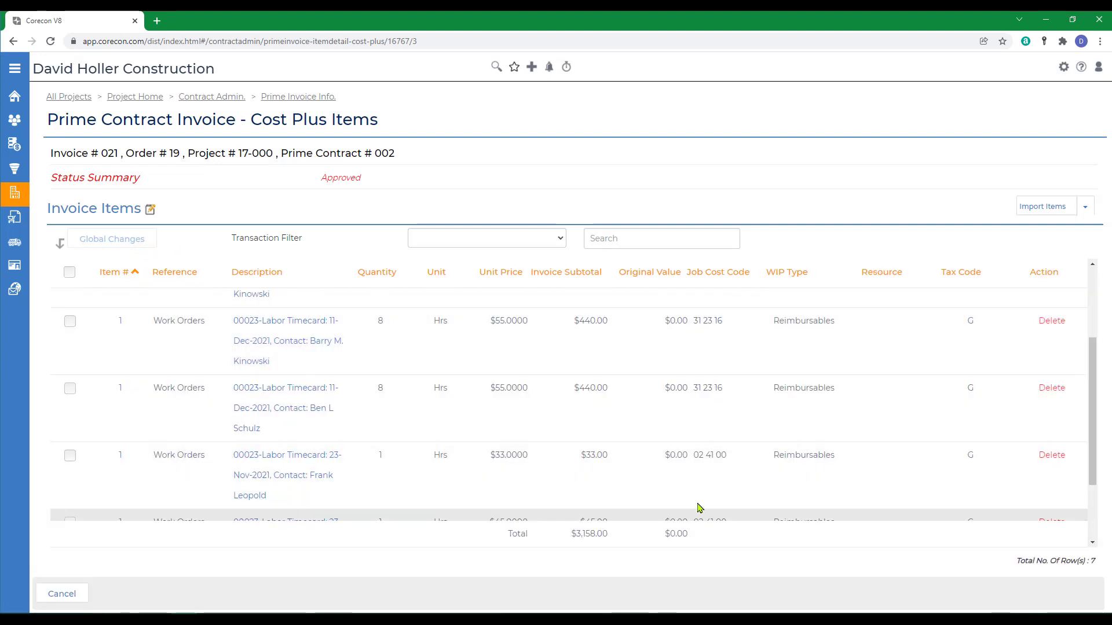
{"action": "scroll", "coordinate": [699, 506], "scroll_direction": "down", "scroll_amount": 2}
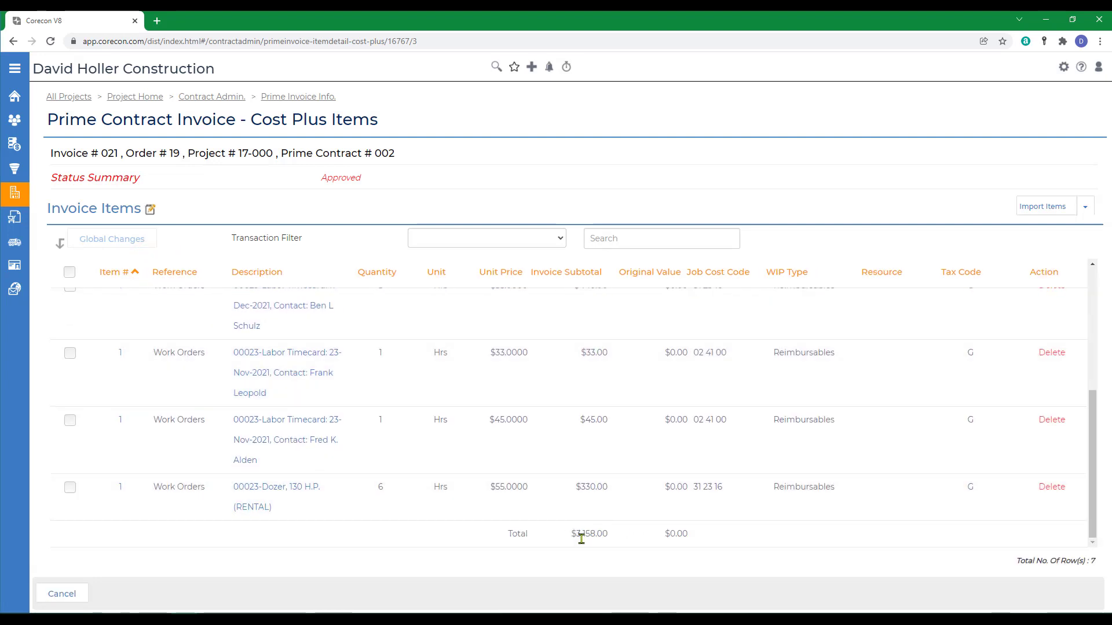
Import all the default invoice markups from the prime contract (CGL, G&A, Fee and Project Manager) into the invoice items.
{"action": "left_click", "coordinate": [1085, 211]}
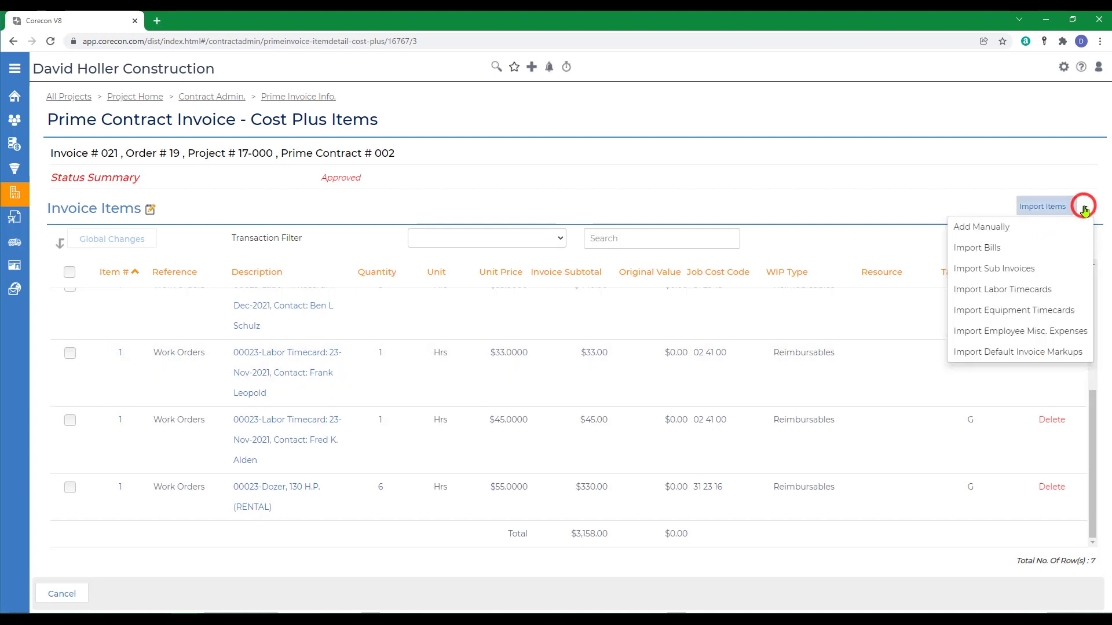
{"action": "left_click", "coordinate": [973, 354]}
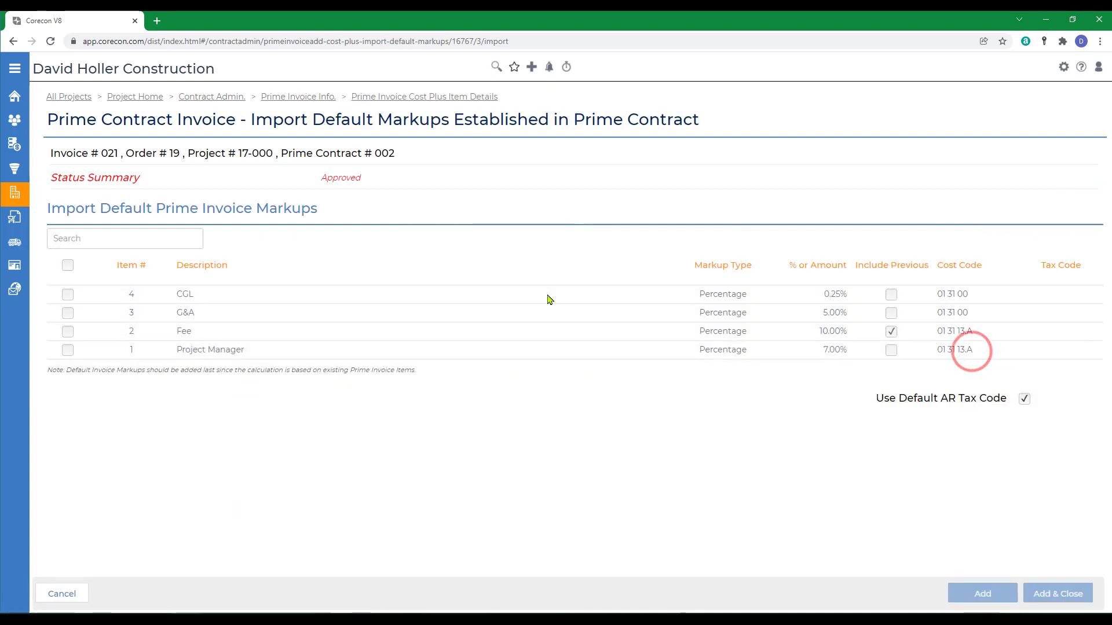
{"action": "left_click", "coordinate": [67, 313]}
{"action": "left_click", "coordinate": [67, 265]}
{"action": "left_click", "coordinate": [1054, 594]}
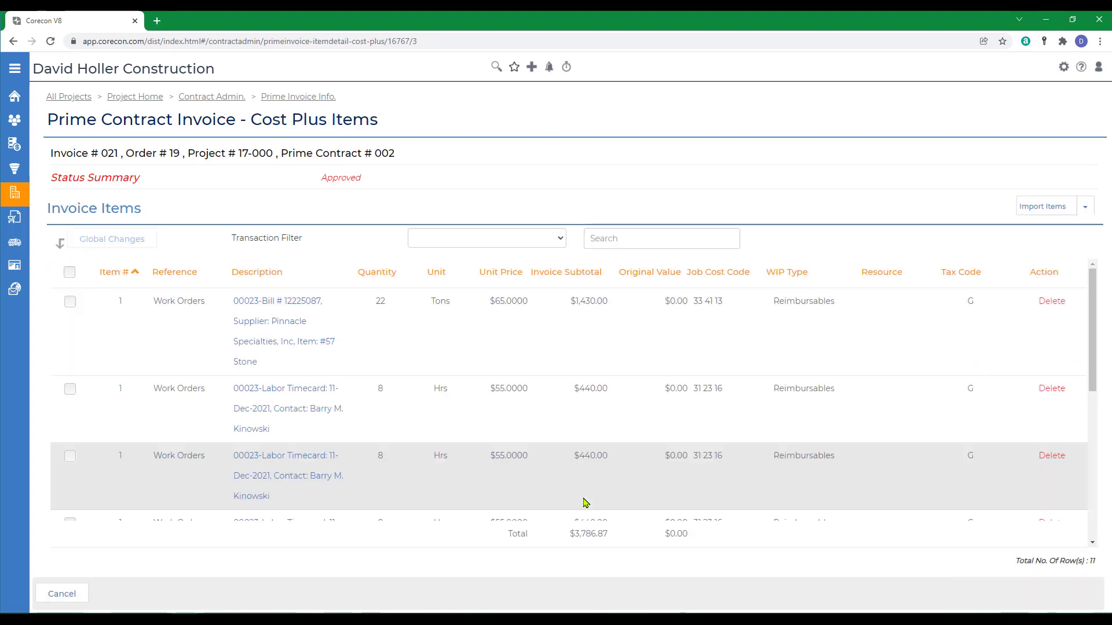
{"action": "scroll", "coordinate": [585, 503], "scroll_direction": "down", "scroll_amount": 3}
{"action": "scroll", "coordinate": [585, 503], "scroll_direction": "down", "scroll_amount": 4}
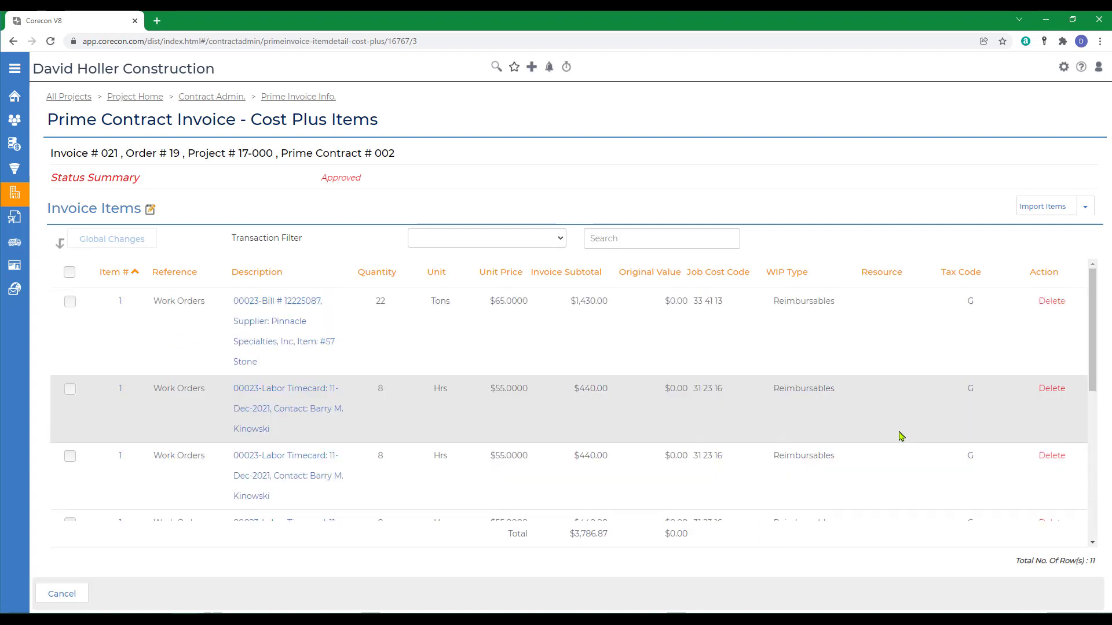
Return to the invoice information and generate the Prime Invoice Details report as a PDF in the Cost Plus with GMP format with the Default template.
{"action": "double_click", "coordinate": [289, 97]}
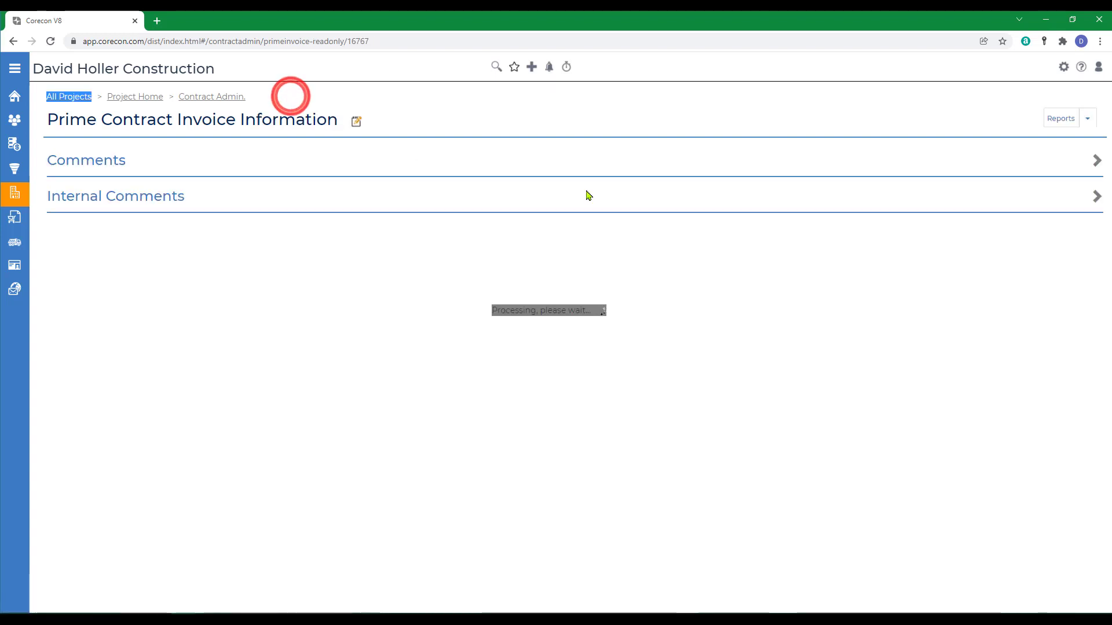
{"action": "left_click", "coordinate": [1077, 118]}
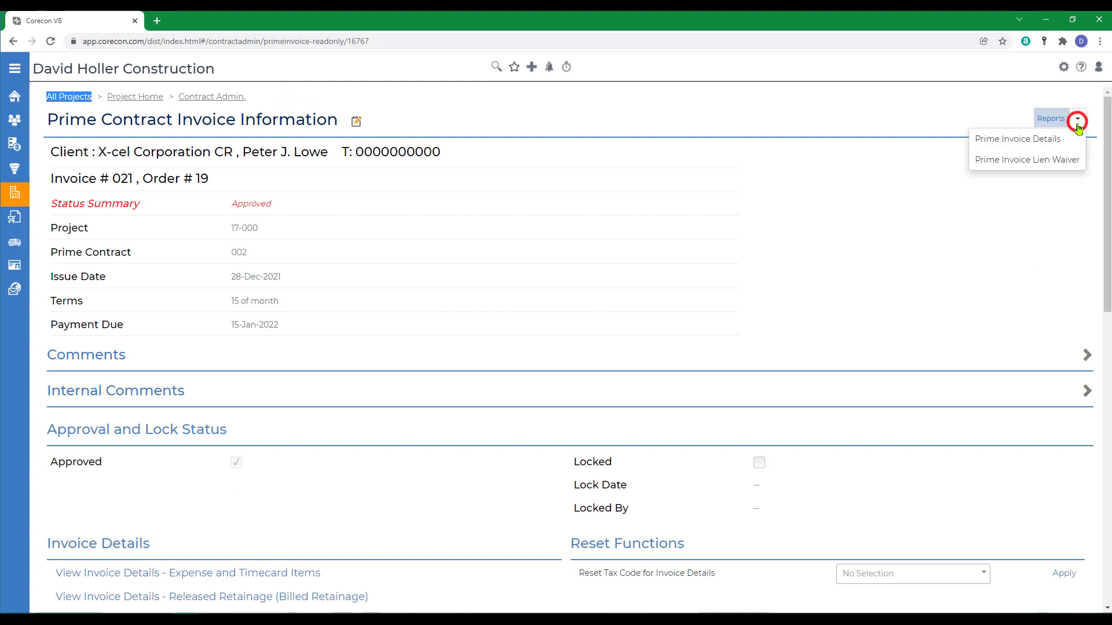
{"action": "left_click", "coordinate": [1005, 139]}
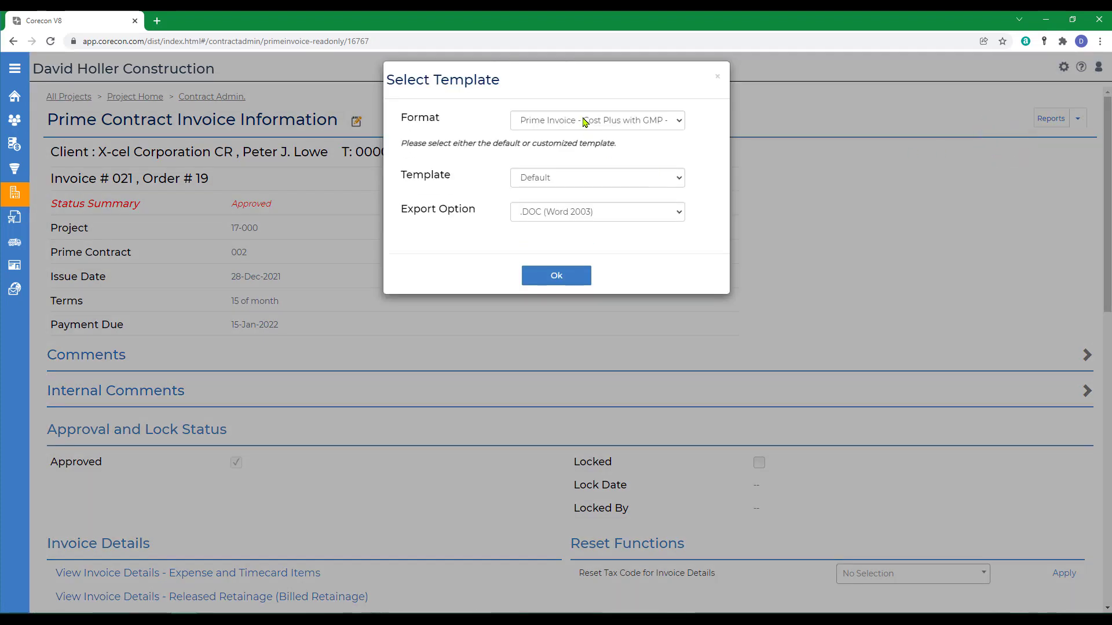
{"action": "left_click", "coordinate": [582, 120]}
{"action": "left_click", "coordinate": [695, 226]}
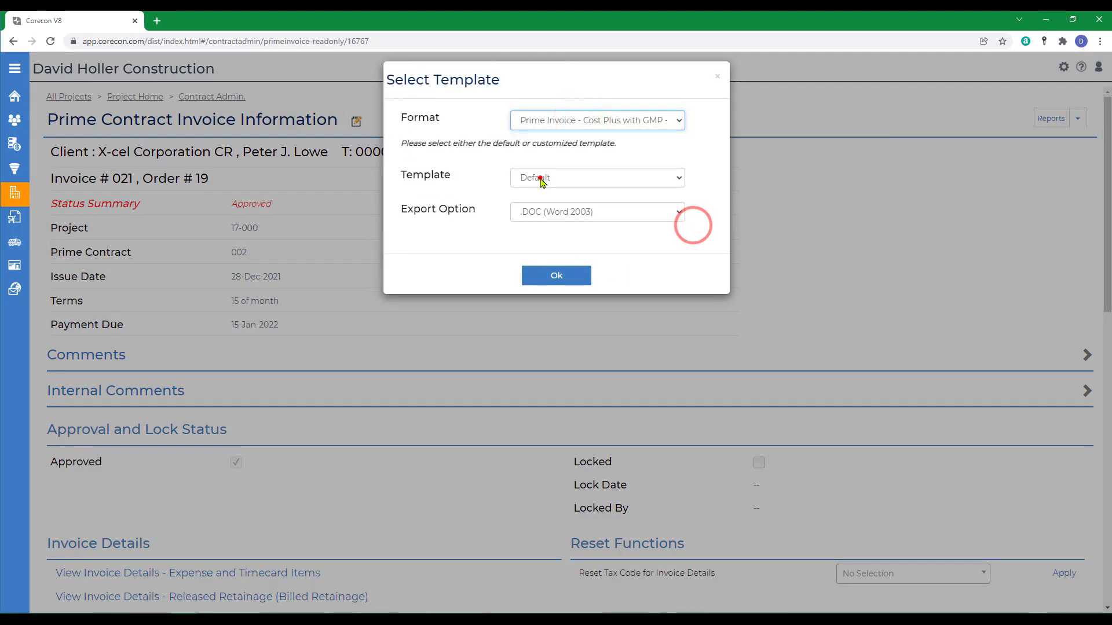
{"action": "left_click", "coordinate": [541, 177]}
{"action": "left_click", "coordinate": [545, 251]}
{"action": "left_click", "coordinate": [551, 275]}
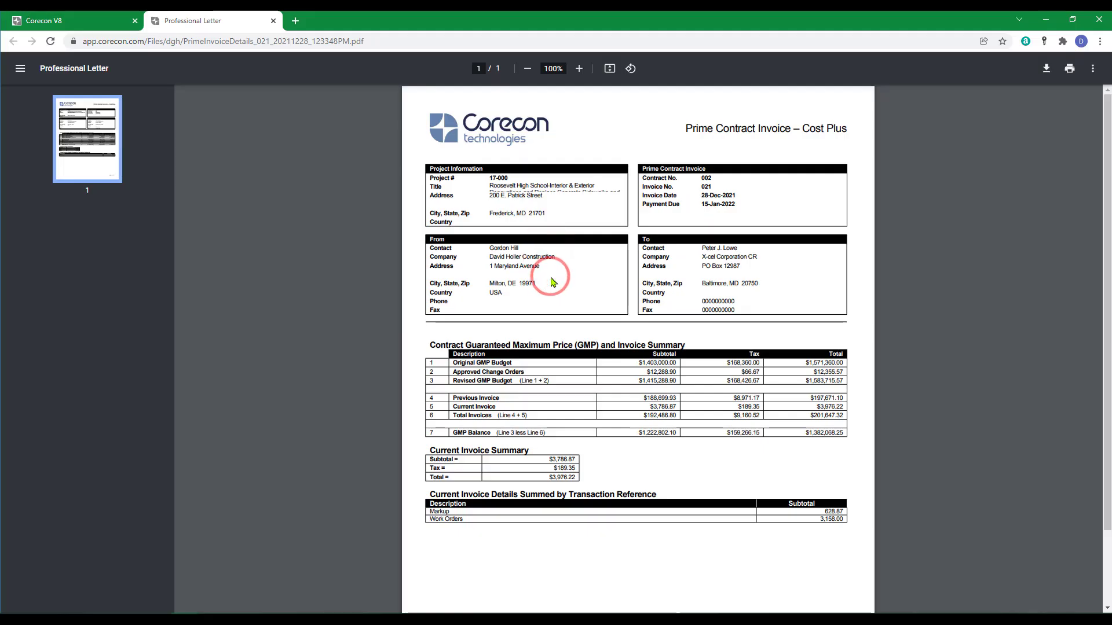
Examine the one-page cost plus invoice report, then close it and the template selection.
{"action": "scroll", "coordinate": [592, 362], "scroll_direction": "down", "scroll_amount": 2}
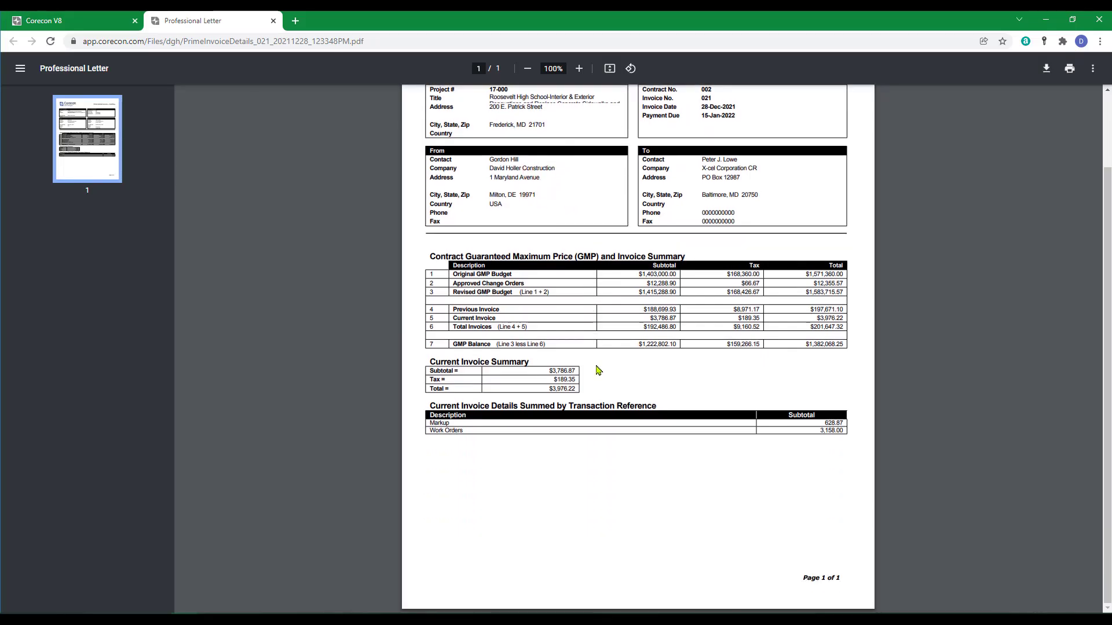
{"action": "scroll", "coordinate": [598, 370], "scroll_direction": "up", "scroll_amount": 2}
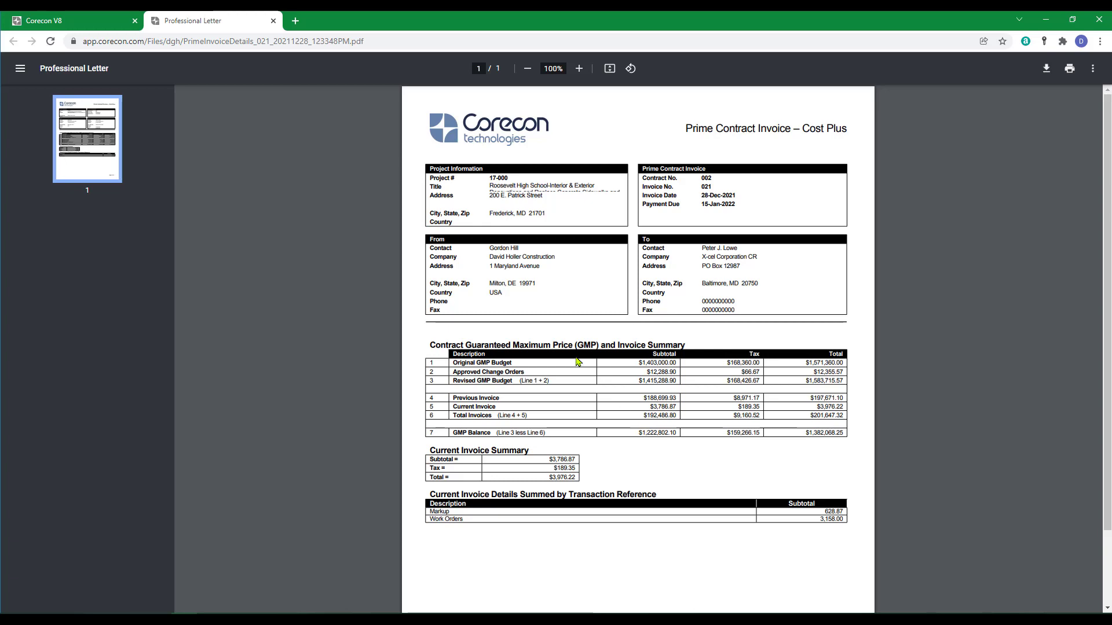
{"action": "left_click", "coordinate": [273, 20]}
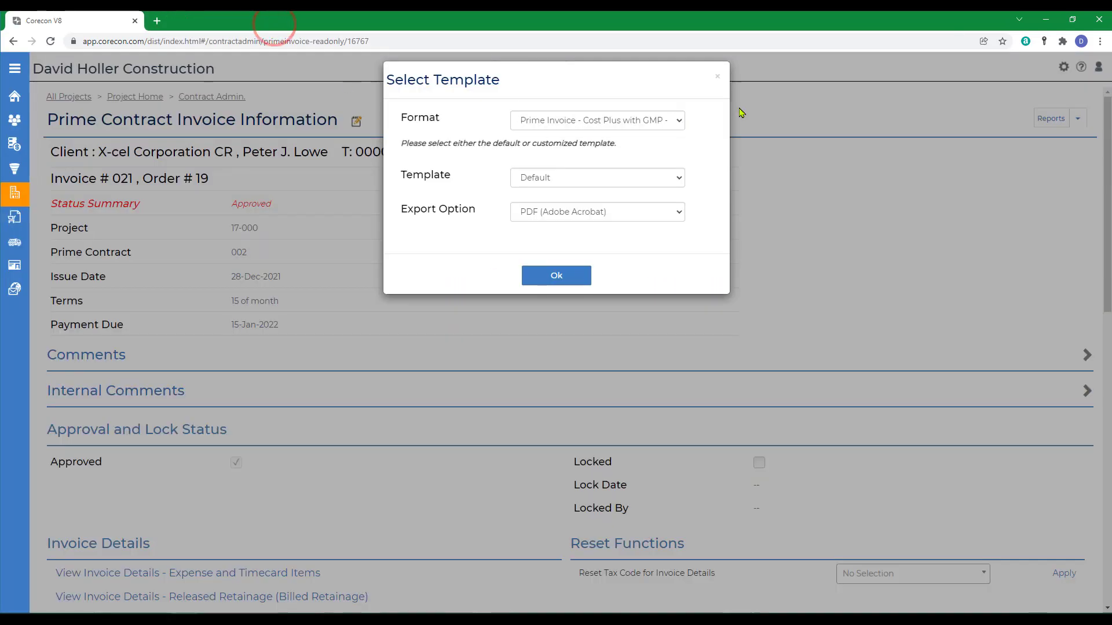
{"action": "left_click", "coordinate": [715, 75]}
Go back through Project Home and Documentation to the work order list, and sort it by issue date, newest first.
{"action": "left_click", "coordinate": [132, 97]}
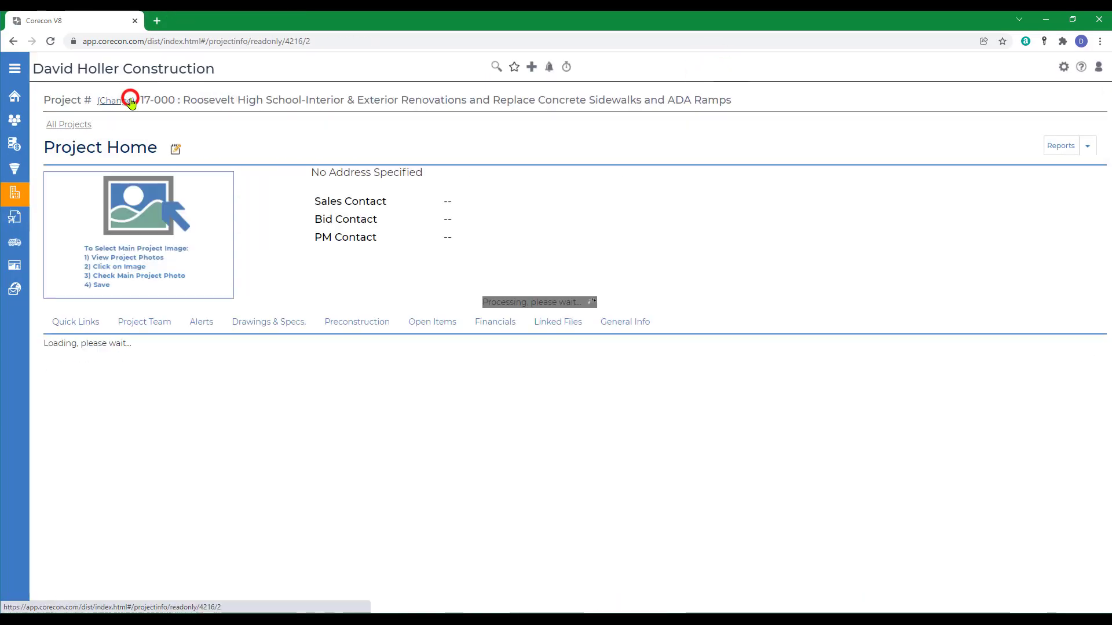
{"action": "scroll", "coordinate": [529, 405], "scroll_direction": "down", "scroll_amount": 2}
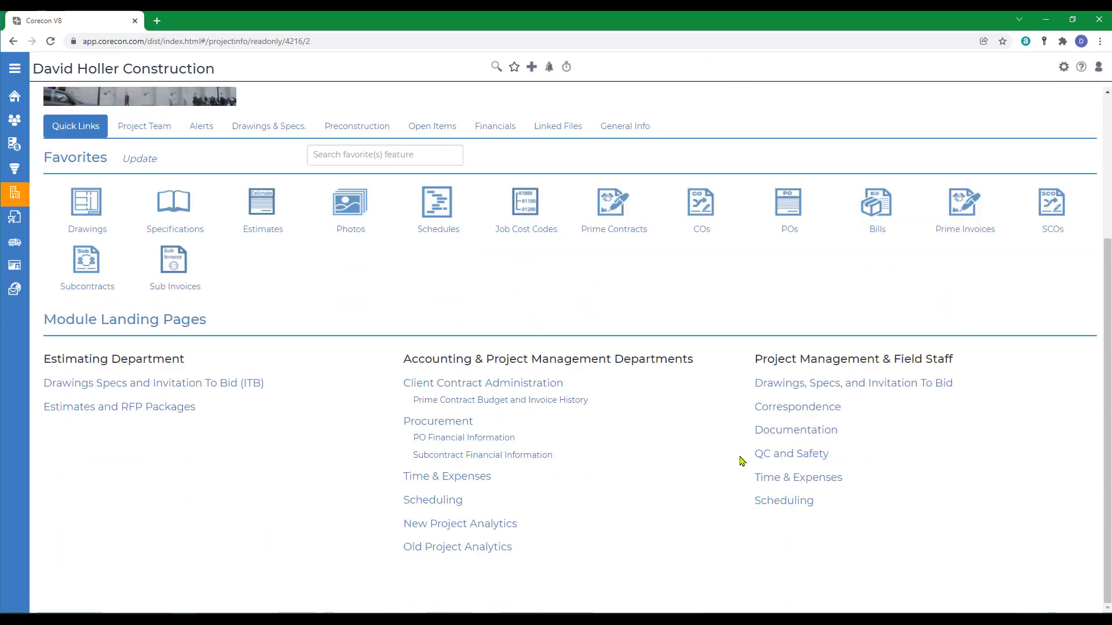
{"action": "left_click", "coordinate": [773, 431]}
{"action": "left_click", "coordinate": [202, 455]}
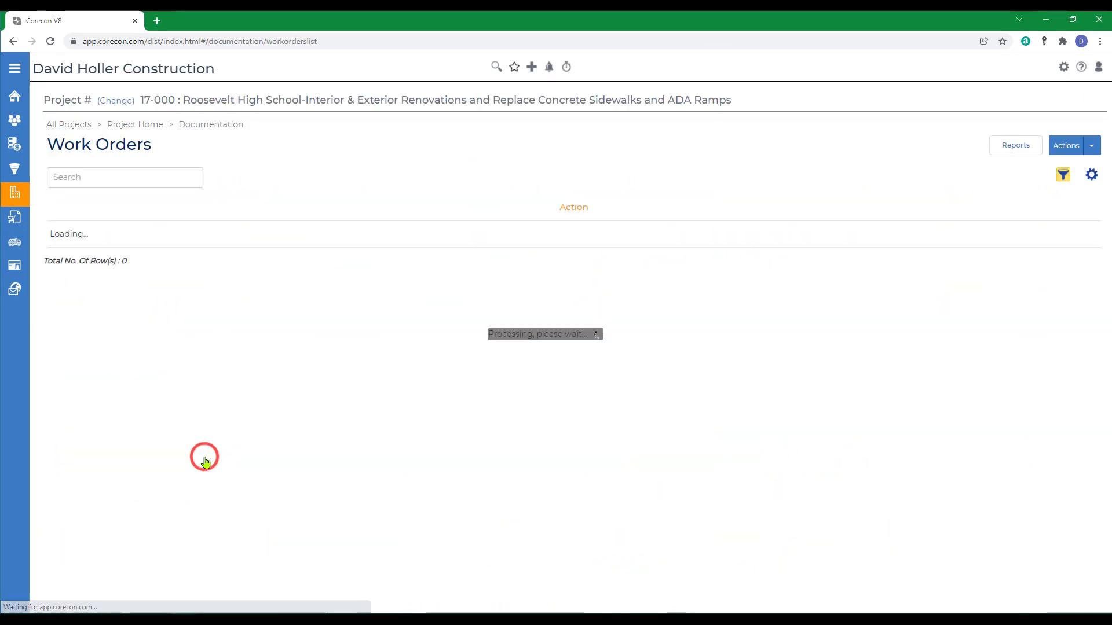
{"action": "left_click", "coordinate": [183, 206]}
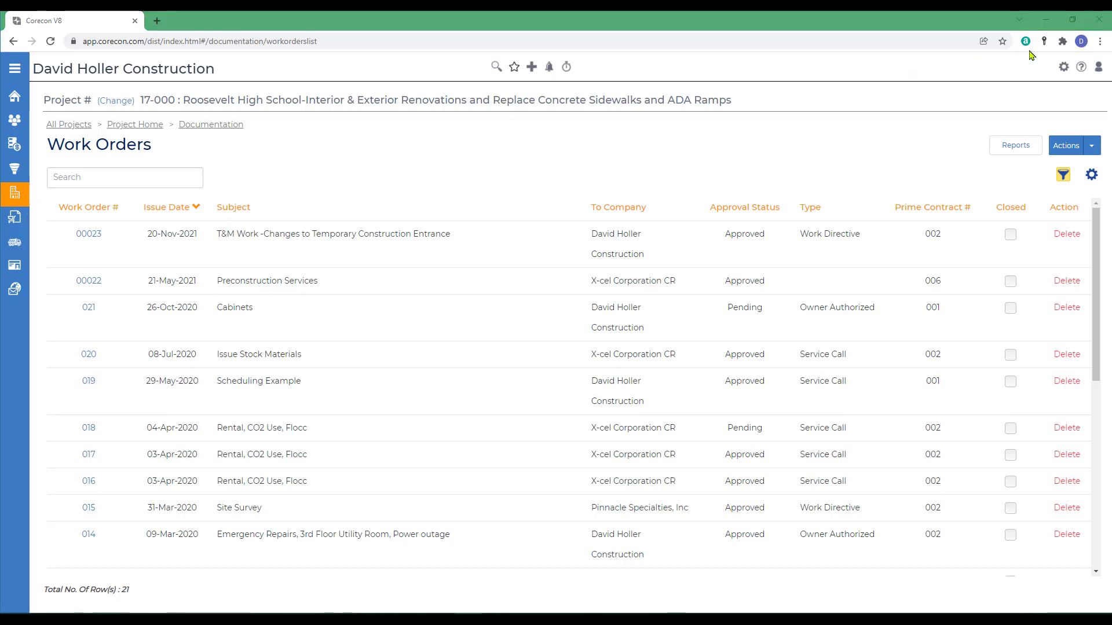
Open the online help's Documentation topic within Leads and Projects and find the Work Orders (WO) entry among its features.
{"action": "left_click", "coordinate": [1081, 68]}
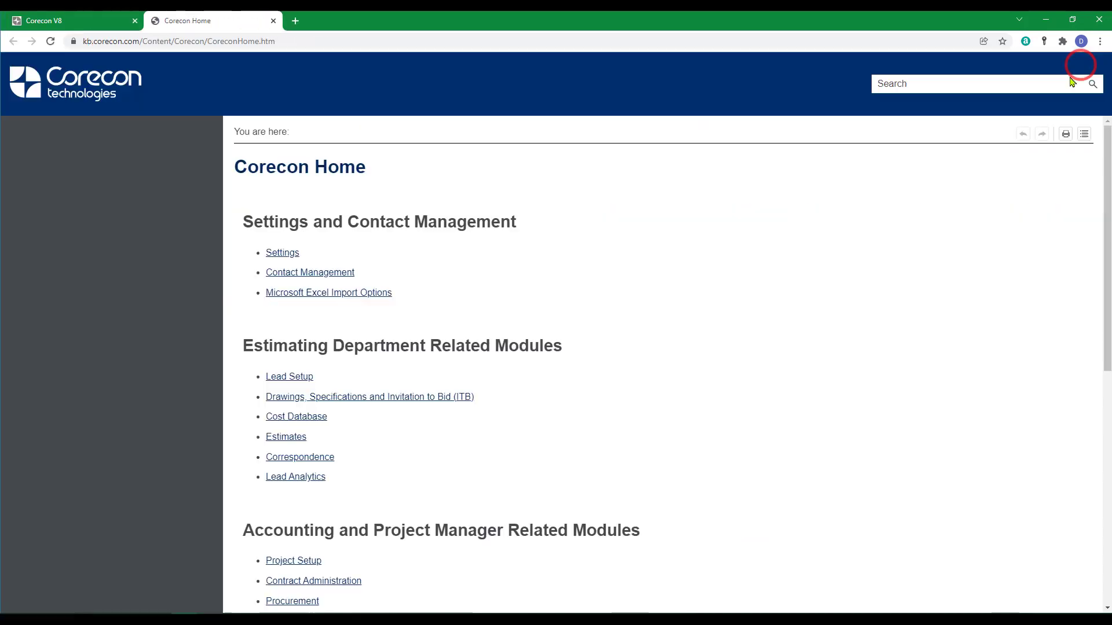
{"action": "left_click", "coordinate": [71, 253]}
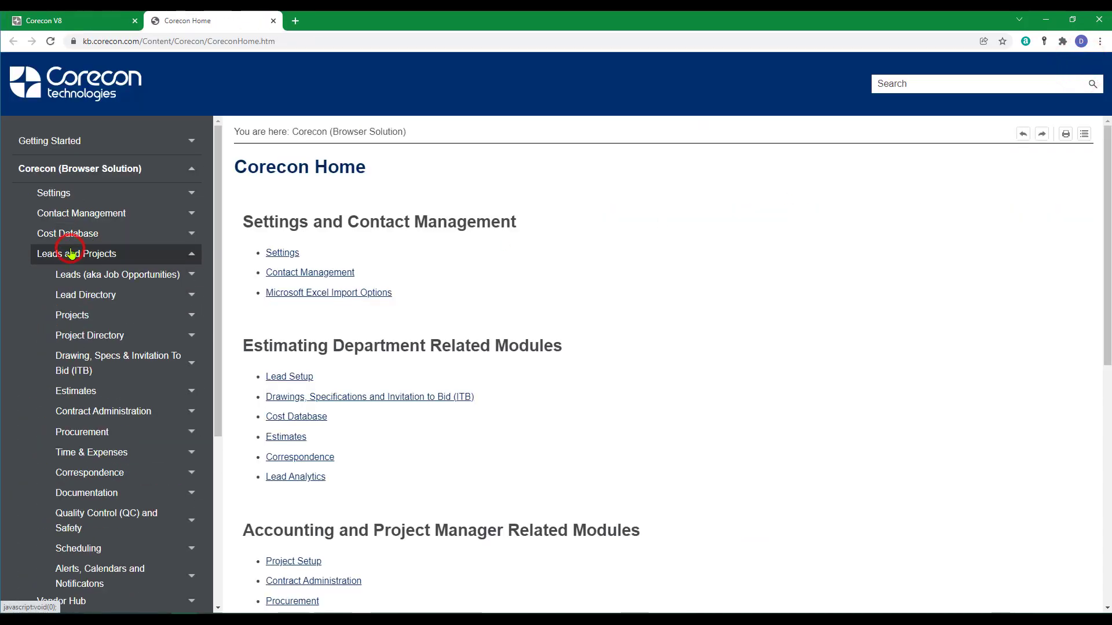
{"action": "left_click", "coordinate": [95, 497]}
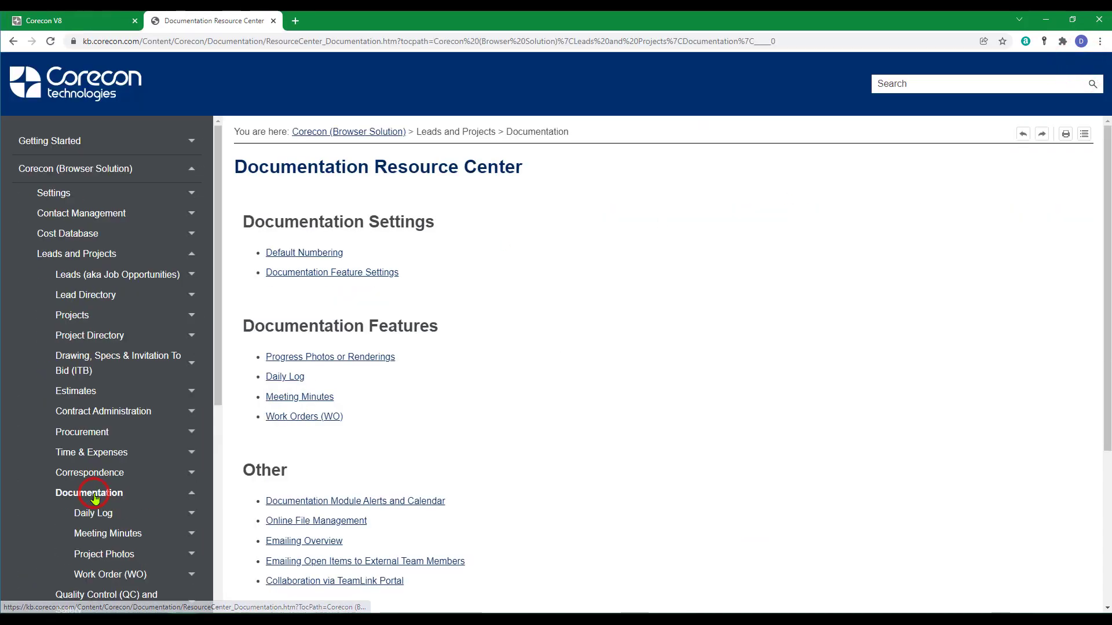
{"action": "scroll", "coordinate": [476, 434], "scroll_direction": "down", "scroll_amount": 2}
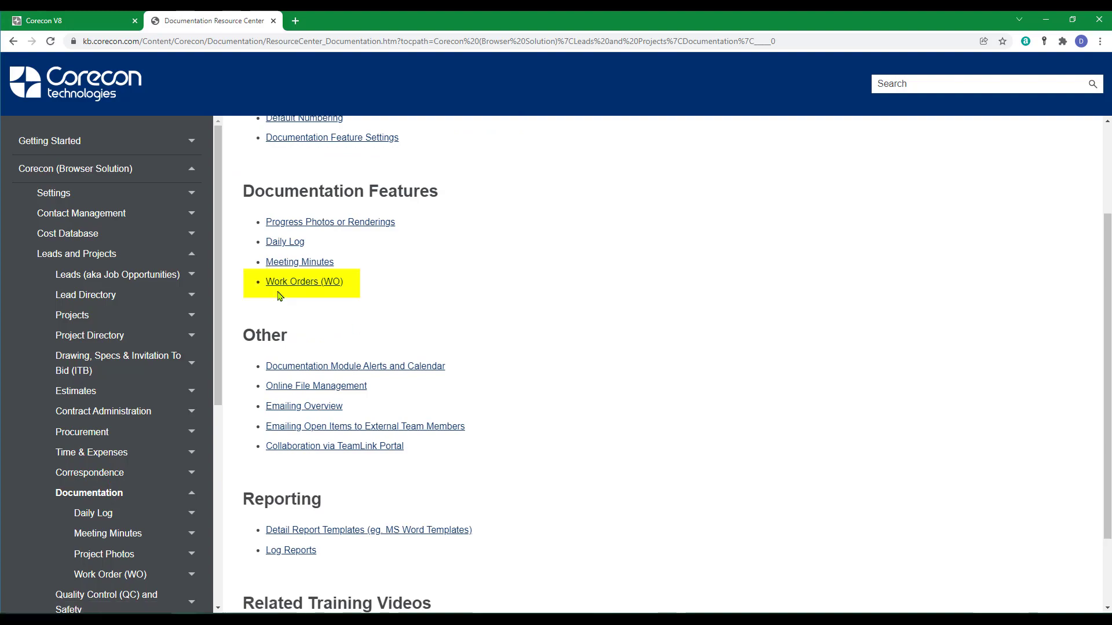